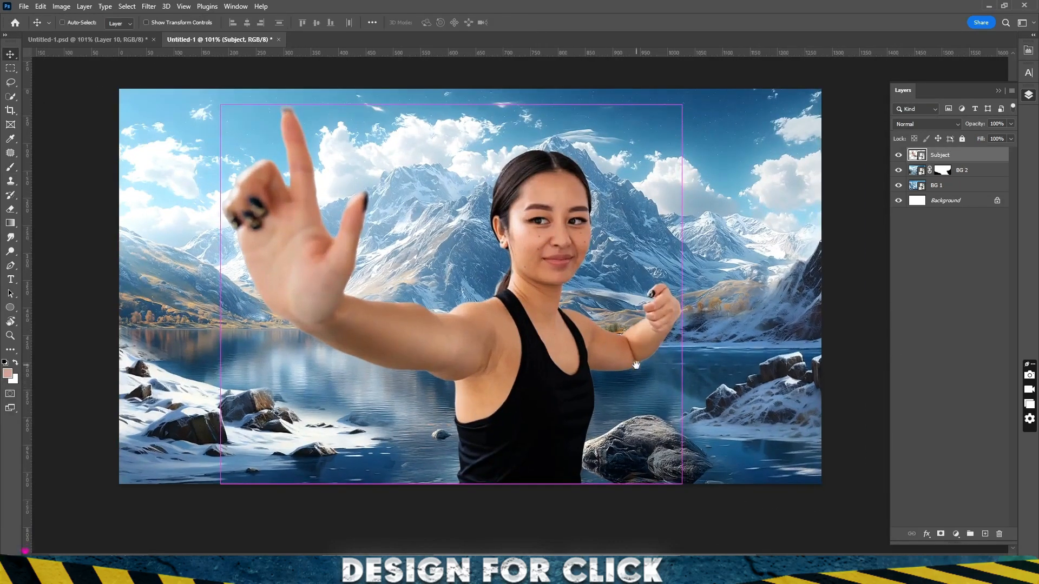
# Shift the woman further right and bring in the bear picture above her, masked to the bear's outline
pyautogui.moveTo(535, 390); pyautogui.dragTo(583, 393)
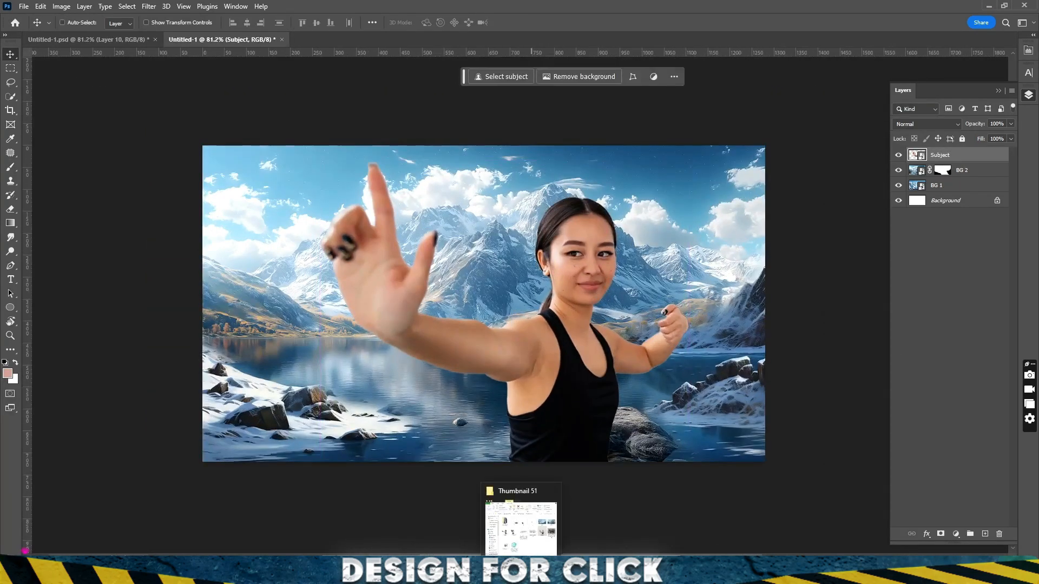
pyautogui.moveTo(487, 492); pyautogui.dragTo(595, 313)
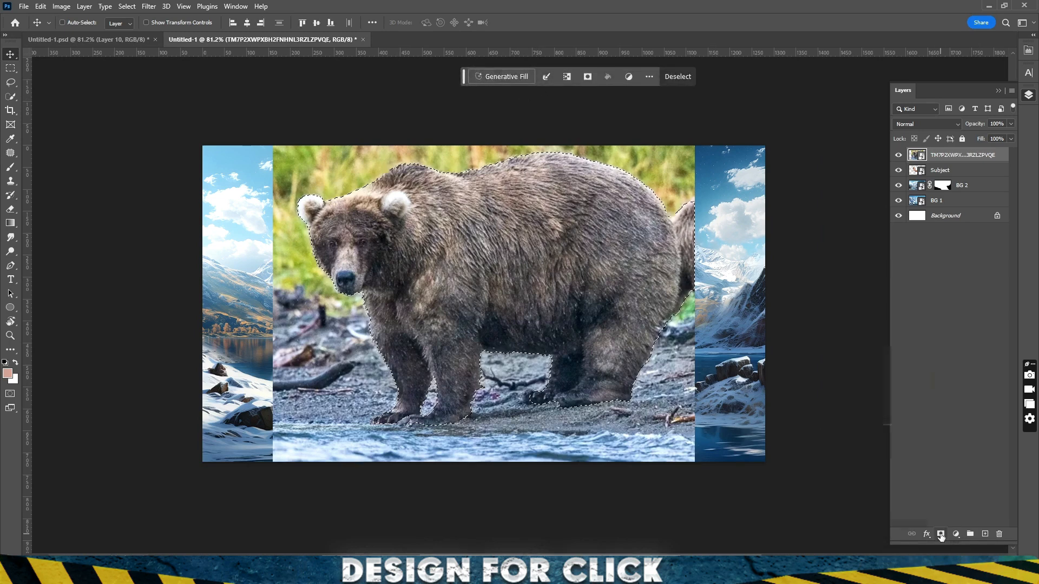
pyautogui.click(940, 534)
# Shrink the bear, flip it horizontally and stand it on the snowy bank at the image's left side
pyautogui.hotkey('ctrl', 't')
pyautogui.moveTo(274, 146); pyautogui.dragTo(523, 333)
pyautogui.moveTo(627, 358); pyautogui.dragTo(336, 387)
pyautogui.click(477, 79)
pyautogui.press('Return')
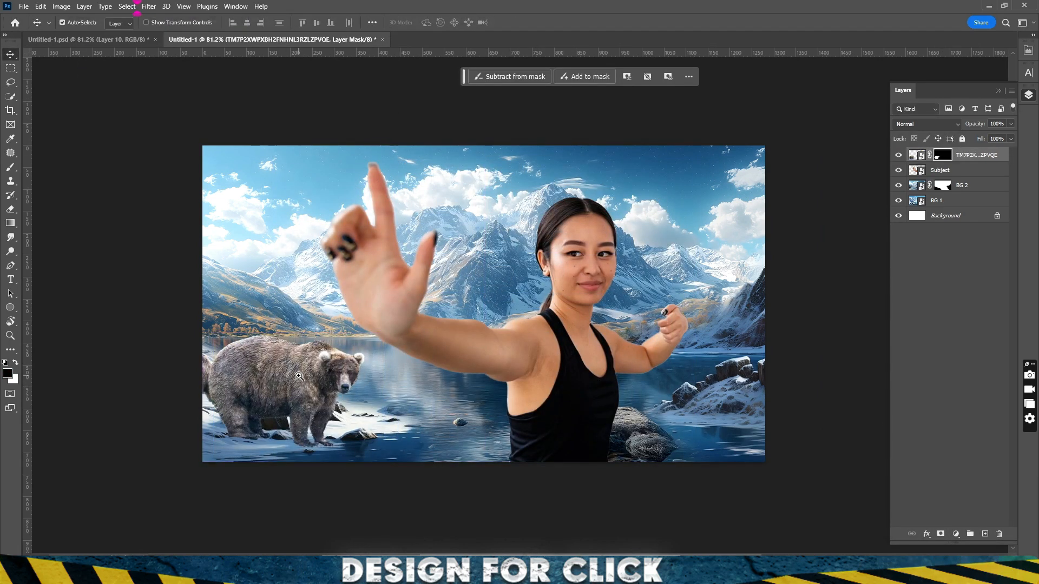
# Paint on the bear's layer mask around its paws to blend the ground beneath it into the snowy bank
pyautogui.scroll(2, 341, 391)
pyautogui.press('b')
pyautogui.press('x')
pyautogui.moveTo(317, 440)
pyautogui.mouseDown()
pyautogui.moveTo(182, 437)
pyautogui.moveTo(287, 458)
pyautogui.moveTo(345, 448)
pyautogui.mouseUp()
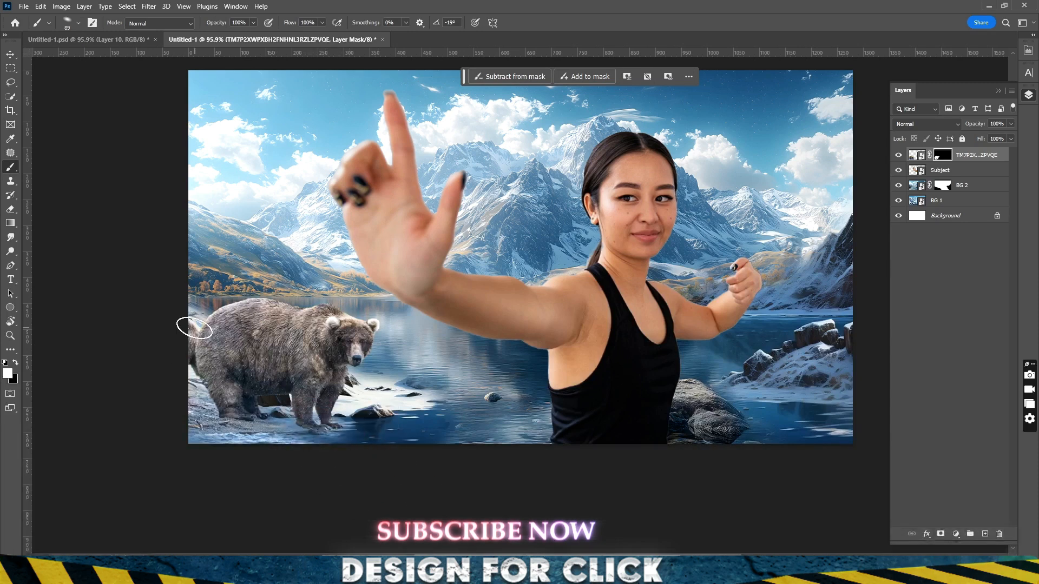
pyautogui.scroll(-1, 337, 394)
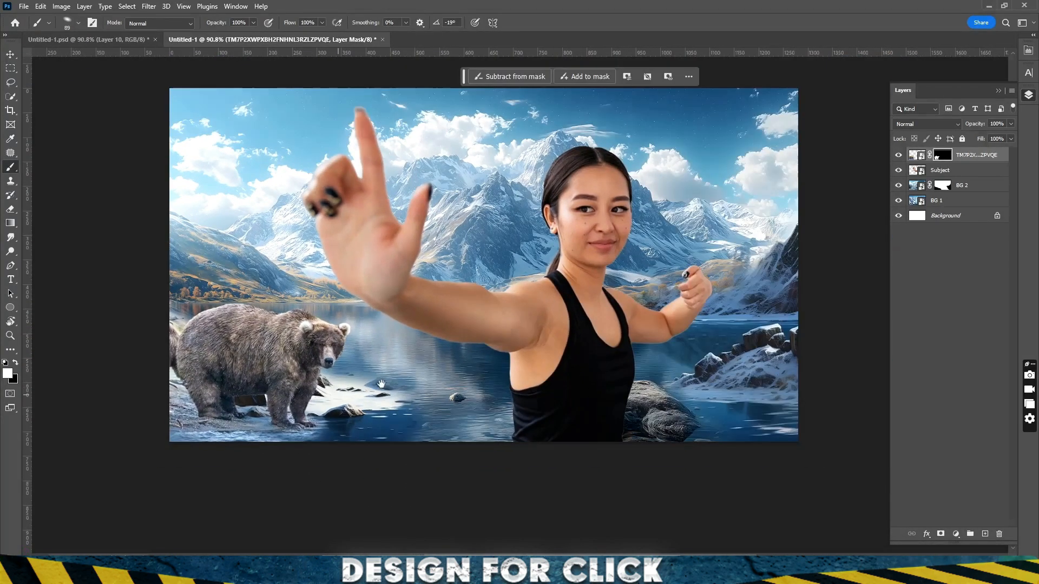
pyautogui.moveTo(521, 340); pyautogui.dragTo(511, 355)
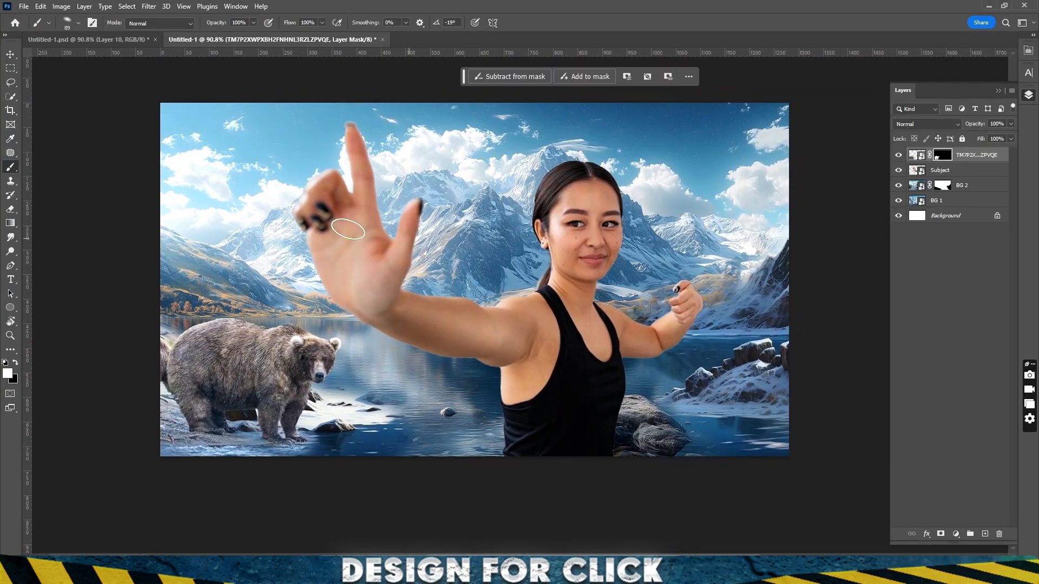
# Place the wolf image "2" from the Thumbnail 51 folder onto the lake beside the bear
pyautogui.click(522, 572)
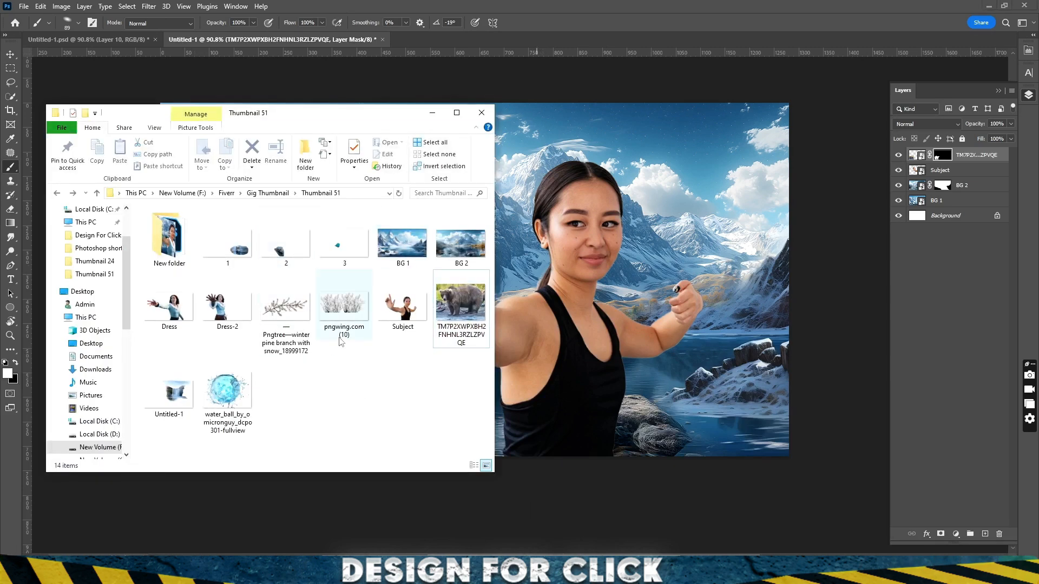
pyautogui.moveTo(506, 260); pyautogui.dragTo(546, 264)
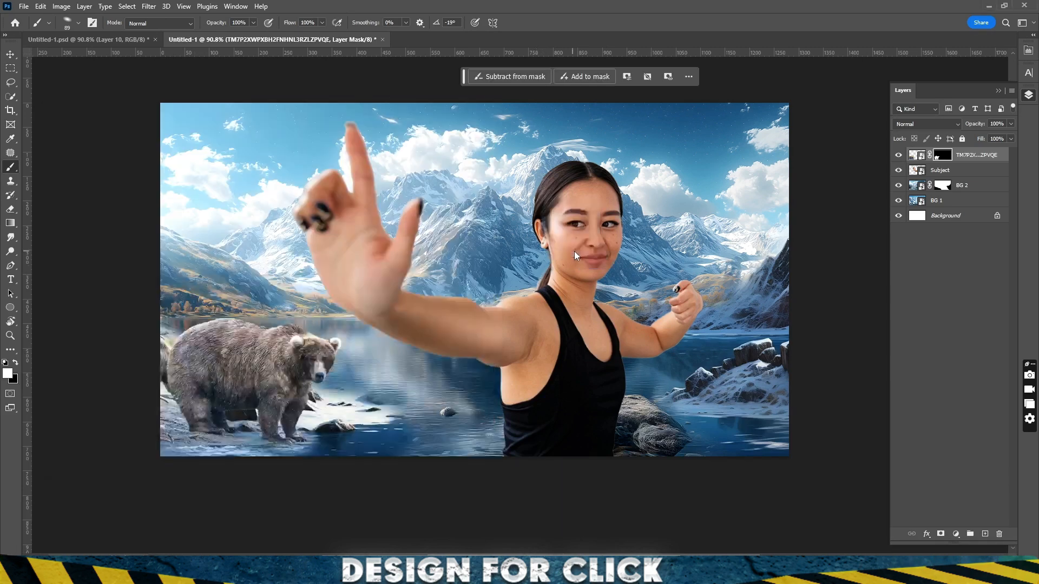
pyautogui.press('Return')
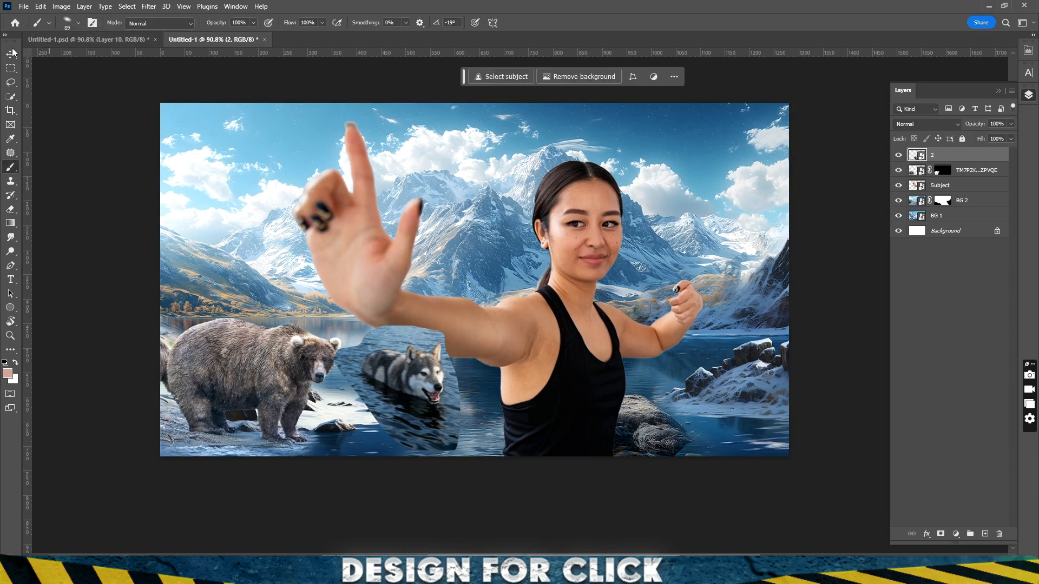
pyautogui.moveTo(381, 400); pyautogui.dragTo(379, 381)
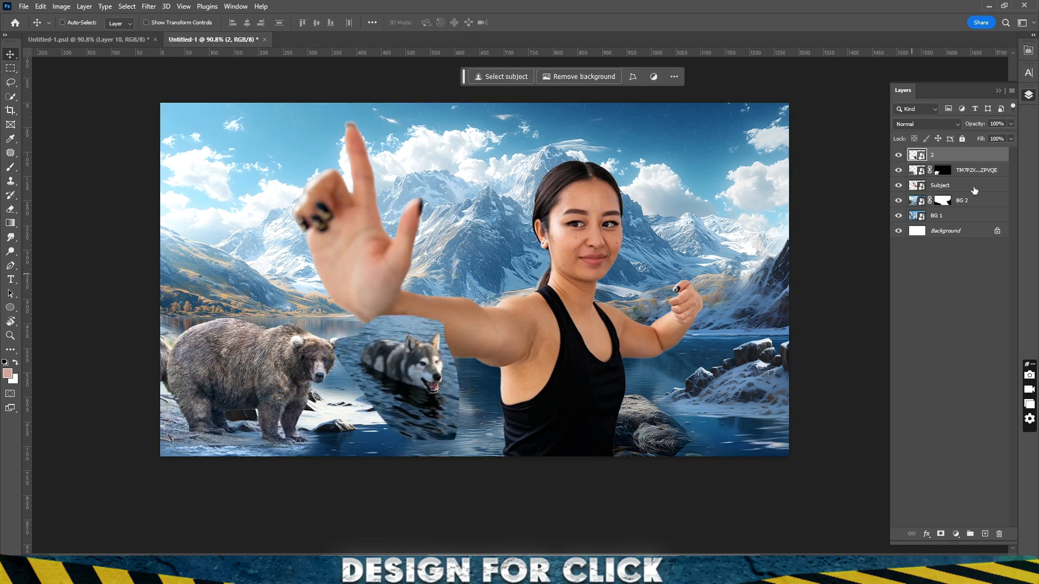
# Put the Subject layer on top and wolf layer 2 below the bear, and shrink the wolf onto the water under the hand
pyautogui.moveTo(988, 171); pyautogui.dragTo(979, 193)
pyautogui.hotkey('ctrl', 't')
pyautogui.moveTo(446, 422); pyautogui.dragTo(447, 257)
pyautogui.moveTo(474, 199); pyautogui.dragTo(450, 340)
pyautogui.press('Return')
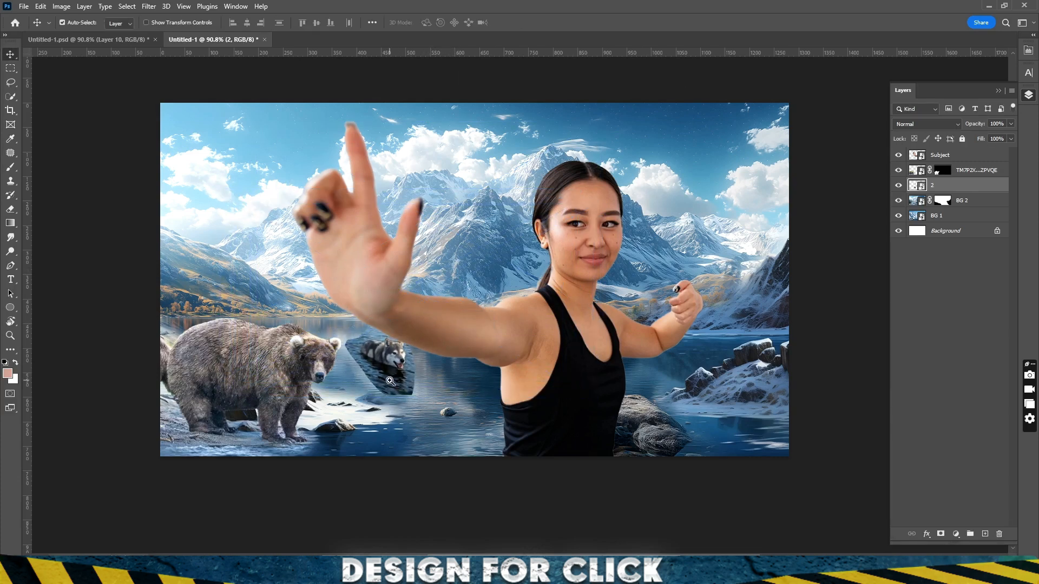
# Mask away the dark water patch around the swimming wolf on layer 2 so it blends into the lake
pyautogui.scroll(7, 389, 380)
pyautogui.press('[')
pyautogui.press('[')
pyautogui.press('[')
pyautogui.press('[')
pyautogui.press('x')
pyautogui.moveTo(311, 361); pyautogui.dragTo(378, 408)
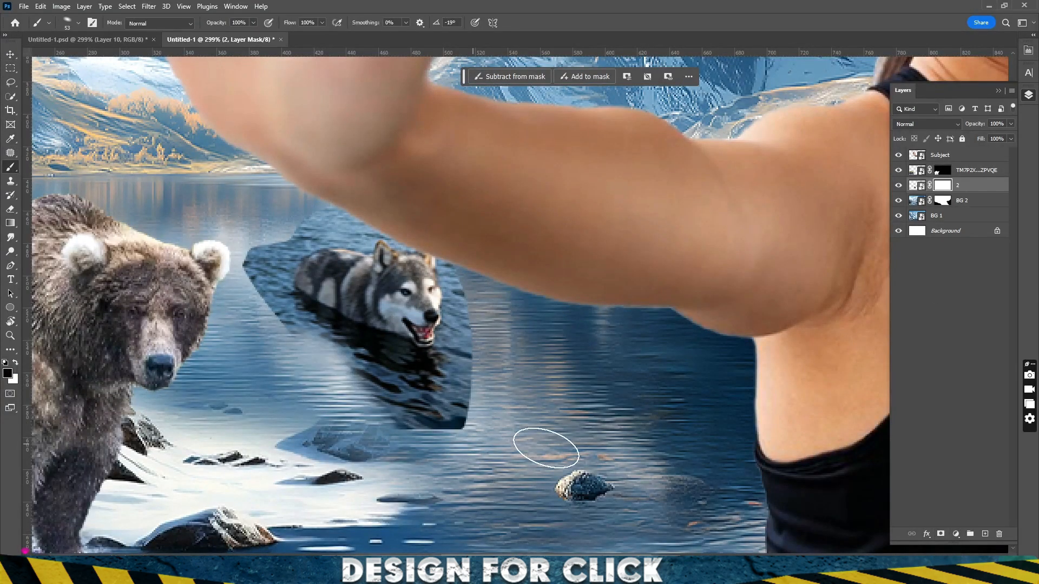
pyautogui.moveTo(456, 420); pyautogui.dragTo(253, 280)
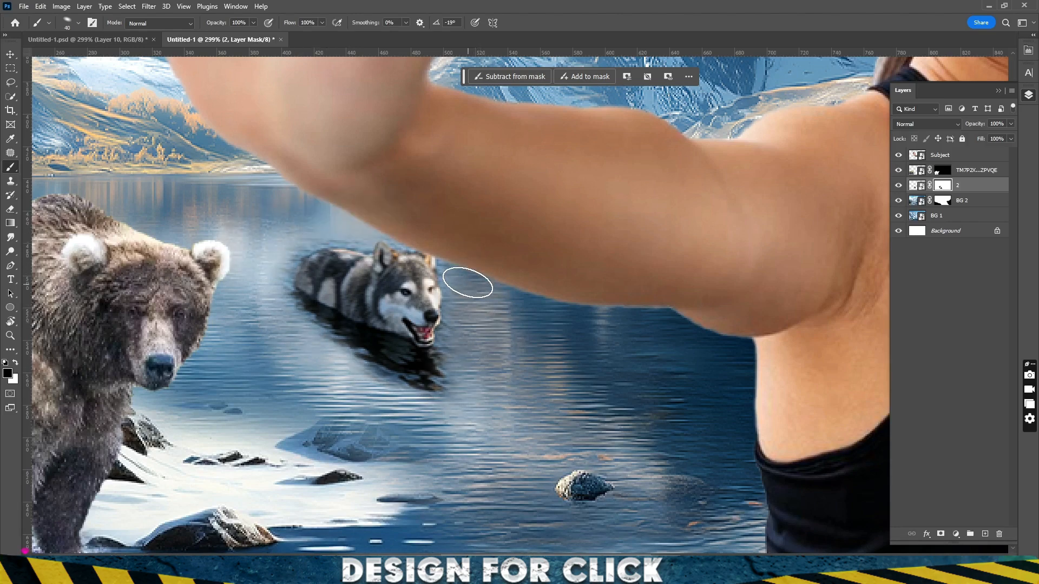
pyautogui.moveTo(416, 336); pyautogui.dragTo(216, 346)
# Bring in the front-facing wolf image "1" and scale and position it in the water below the woman's forearm
pyautogui.moveTo(472, 345); pyautogui.dragTo(453, 356)
pyautogui.moveTo(703, 347); pyautogui.dragTo(478, 361)
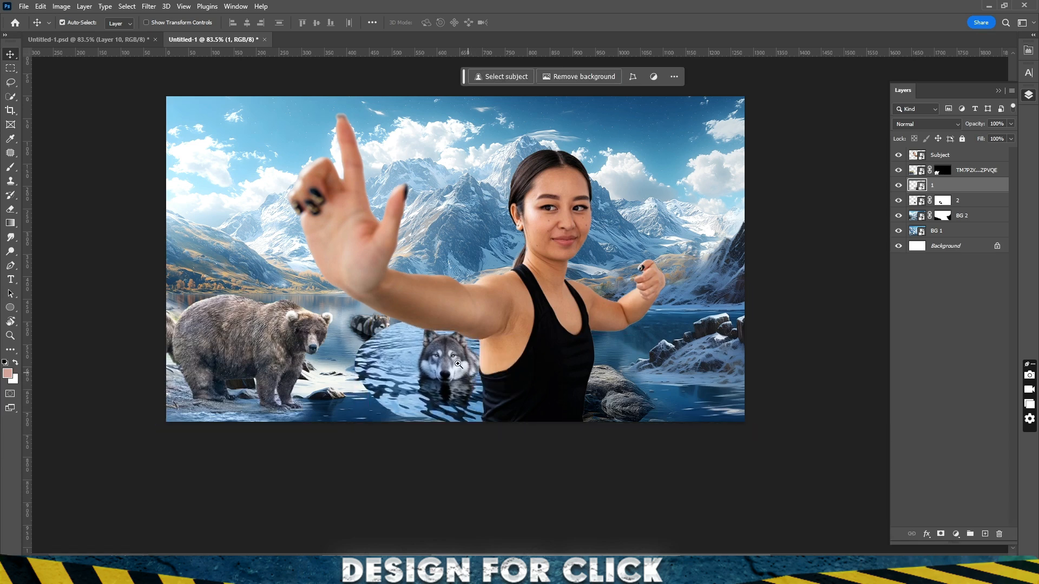
pyautogui.hotkey('ctrl', 't')
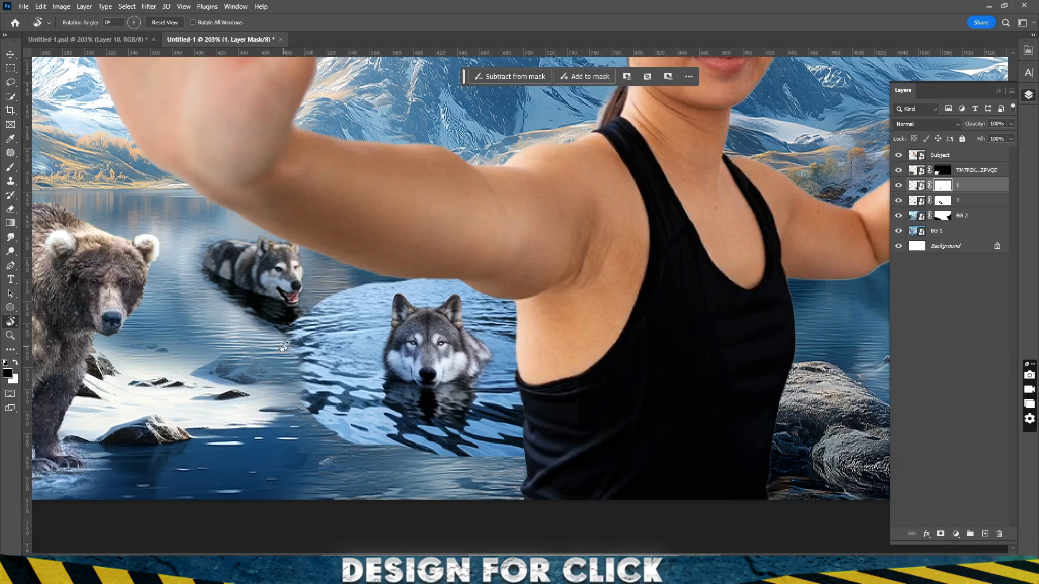
# Paint out the surrounding water on layer 1's mask, on the far side of the wolf and up to the woman's arm
pyautogui.moveTo(530, 312); pyautogui.dragTo(311, 318)
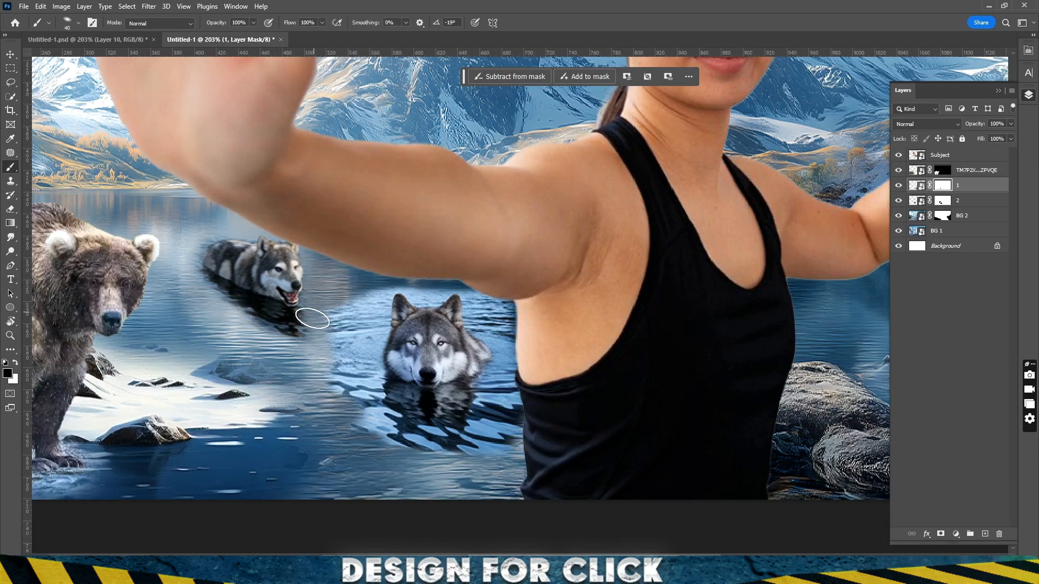
pyautogui.moveTo(323, 403); pyautogui.dragTo(330, 290)
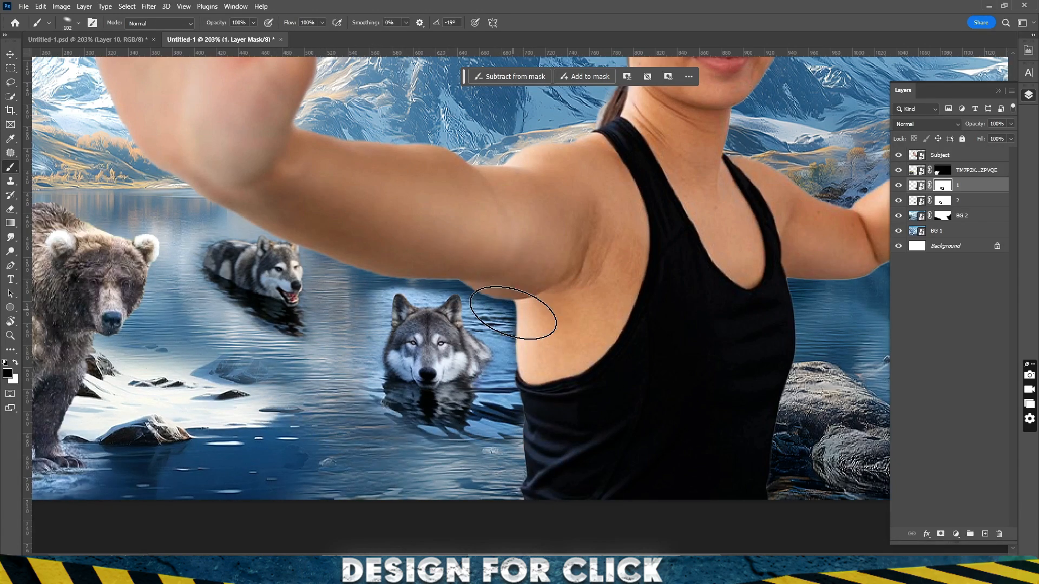
pyautogui.moveTo(512, 313); pyautogui.dragTo(469, 277)
pyautogui.scroll(6, 448, 296)
pyautogui.moveTo(350, 303); pyautogui.dragTo(367, 308)
# Set the brush opacity to 54% and soften the mask around the front-facing wolf's head and reflection
pyautogui.moveTo(184, 36); pyautogui.dragTo(196, 39)
pyautogui.moveTo(222, 294); pyautogui.dragTo(238, 399)
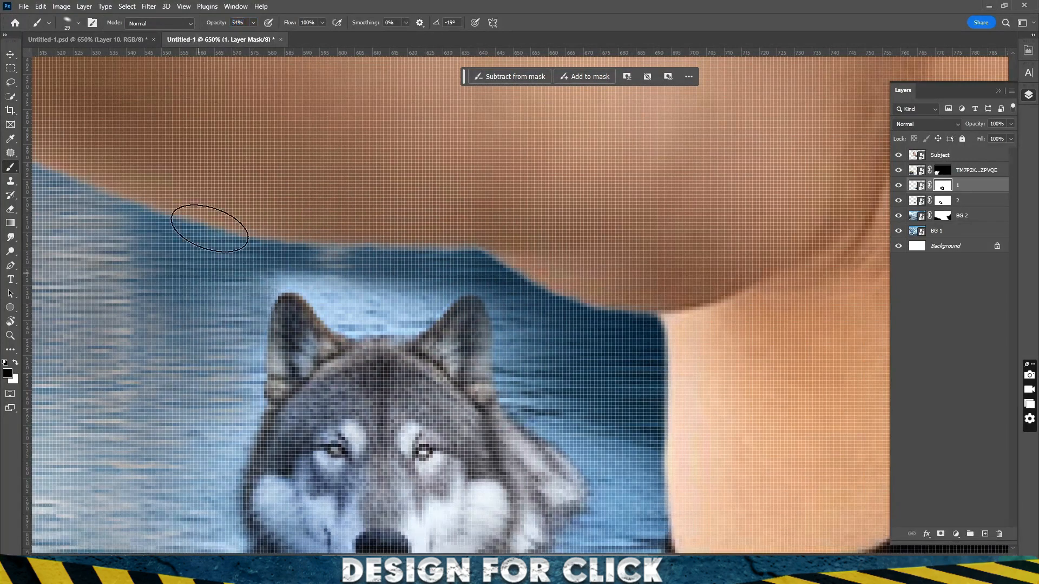
pyautogui.moveTo(282, 292); pyautogui.dragTo(417, 319)
pyautogui.moveTo(330, 379); pyautogui.dragTo(427, 217)
pyautogui.moveTo(280, 417); pyautogui.dragTo(303, 484)
pyautogui.moveTo(438, 454); pyautogui.dragTo(266, 382)
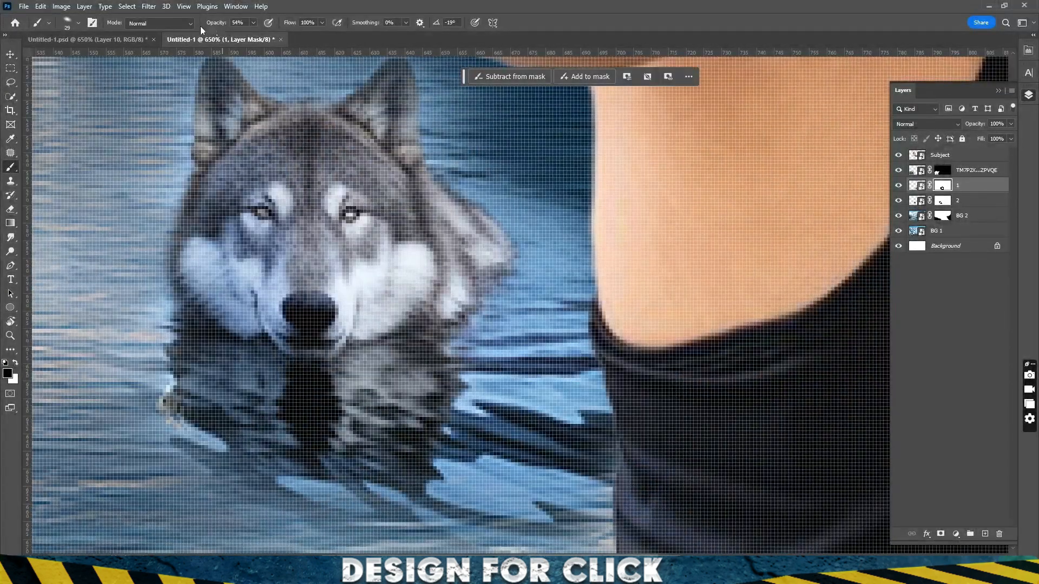
# Lower the brush opacity to 16% and fade the leftover ripples around the front-facing wolf's reflection into the lake
pyautogui.moveTo(546, 398); pyautogui.dragTo(519, 487)
pyautogui.moveTo(541, 254)
pyautogui.mouseDown()
pyautogui.moveTo(494, 319)
pyautogui.moveTo(541, 238)
pyautogui.mouseUp()
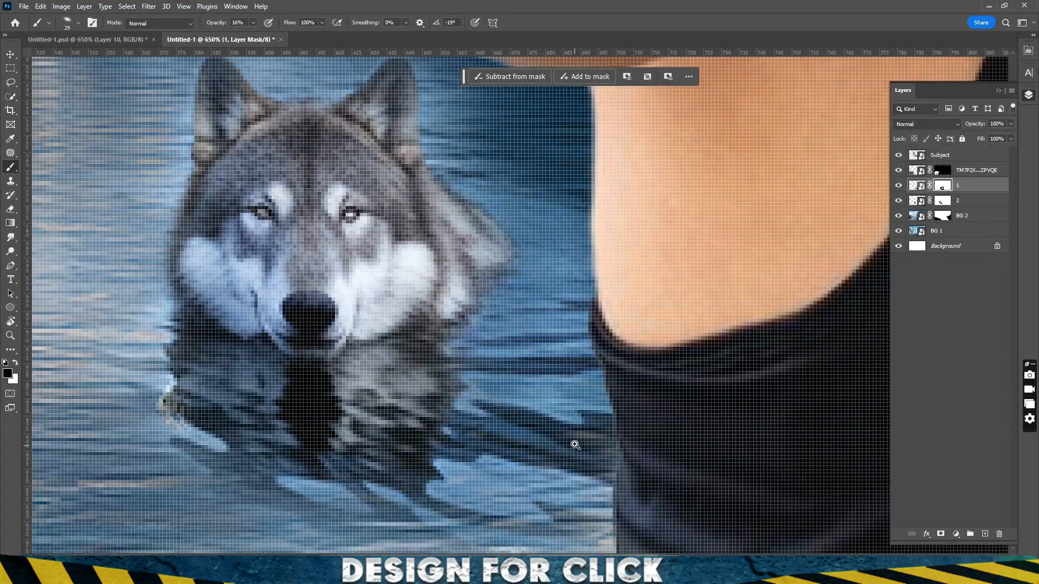
pyautogui.moveTo(575, 443); pyautogui.dragTo(445, 400)
pyautogui.scroll(4, 445, 400)
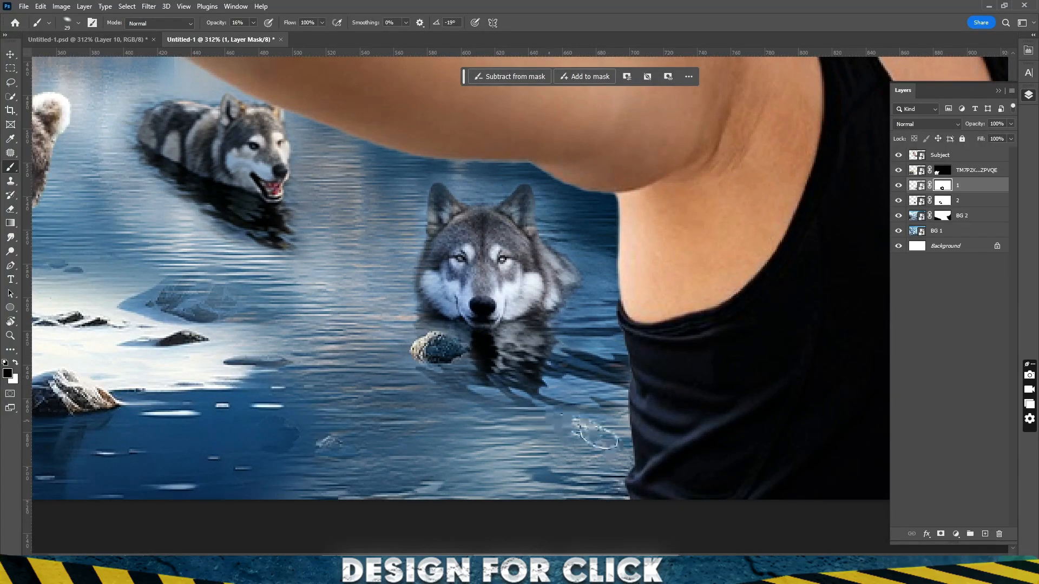
pyautogui.scroll(-4, 595, 433)
pyautogui.scroll(3, 376, 216)
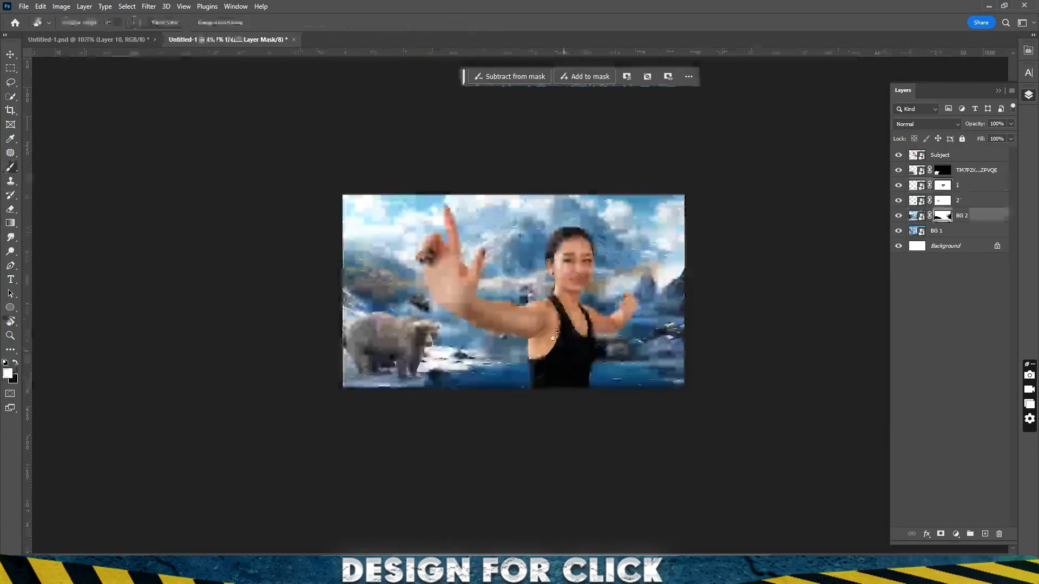
# Repaint BG 2's layer mask with a 70% opacity brush to blend in the autumn shoreline and lake
pyautogui.scroll(3, 493, 285)
pyautogui.moveTo(808, 274)
pyautogui.mouseDown()
pyautogui.moveTo(858, 405)
pyautogui.moveTo(803, 244)
pyautogui.mouseUp()
pyautogui.scroll(1, 538, 346)
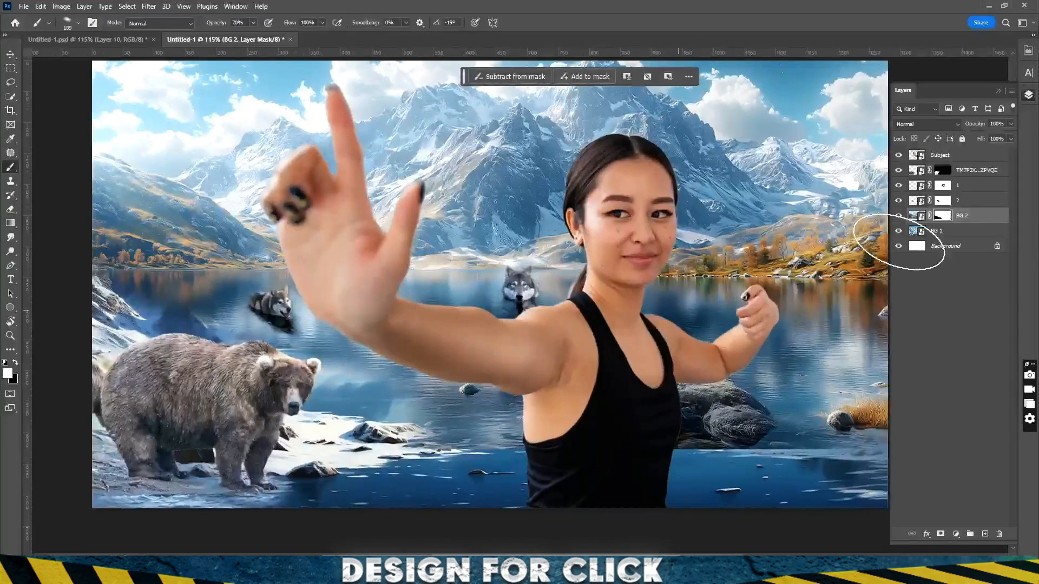
# Move the front-facing wolf to the far left of the lake and the swimming wolf between the raised hand and the woman's head
pyautogui.click(974, 187)
pyautogui.press('v')
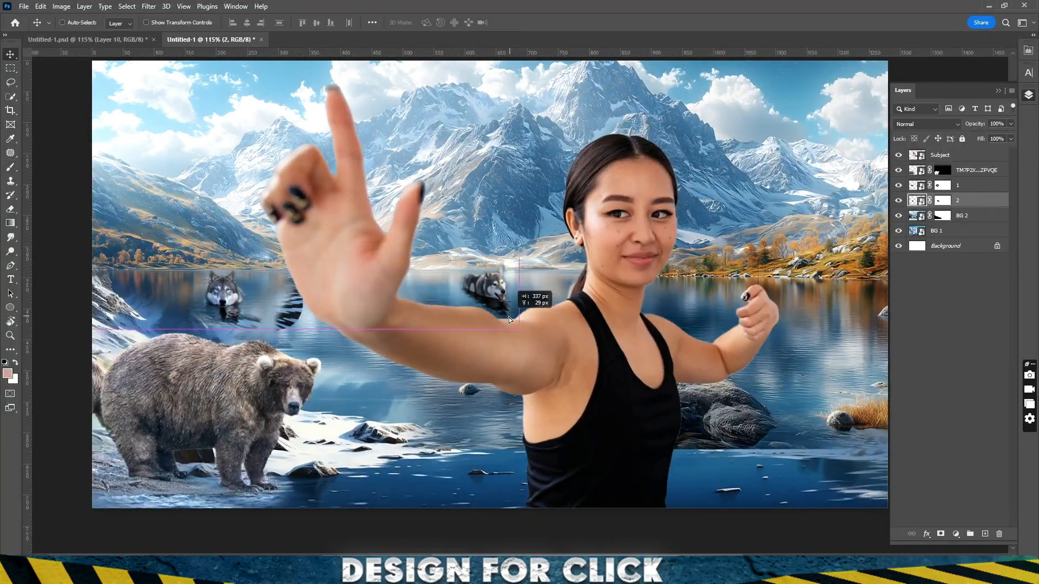
pyautogui.press('Return')
# Flip and enlarge the swimming wolf, and retouch its mask so its edges blend into the far lake
pyautogui.moveTo(508, 354); pyautogui.dragTo(448, 353)
pyautogui.moveTo(521, 301); pyautogui.dragTo(499, 303)
pyautogui.moveTo(468, 335); pyautogui.dragTo(484, 368)
pyautogui.moveTo(566, 368); pyautogui.dragTo(622, 357)
pyautogui.moveTo(529, 366); pyautogui.dragTo(557, 328)
pyautogui.press('r')
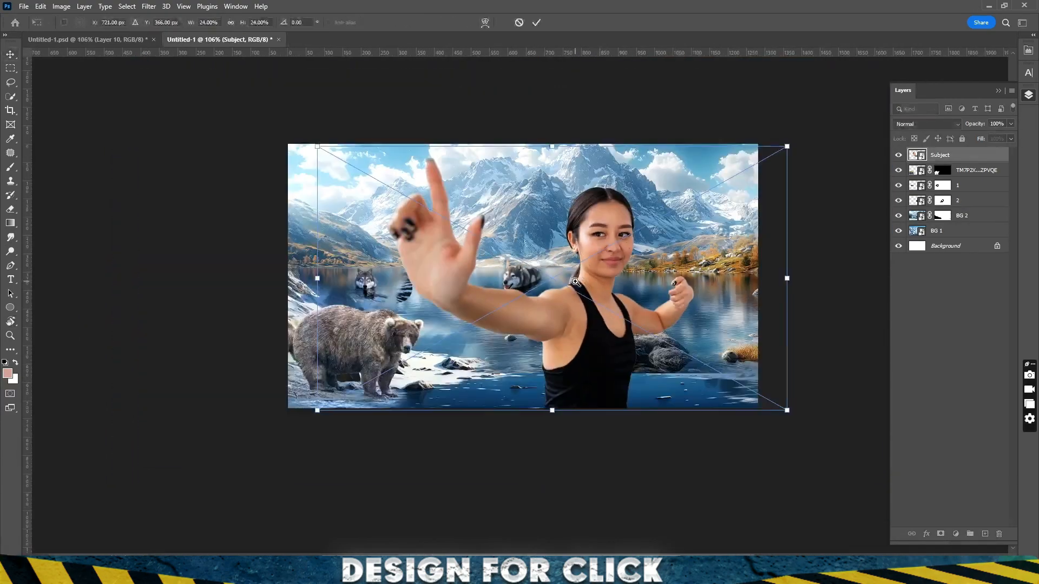
# Enlarge the woman and position her so the raised finger reaches the image's top edge
pyautogui.moveTo(552, 144); pyautogui.dragTo(539, 114)
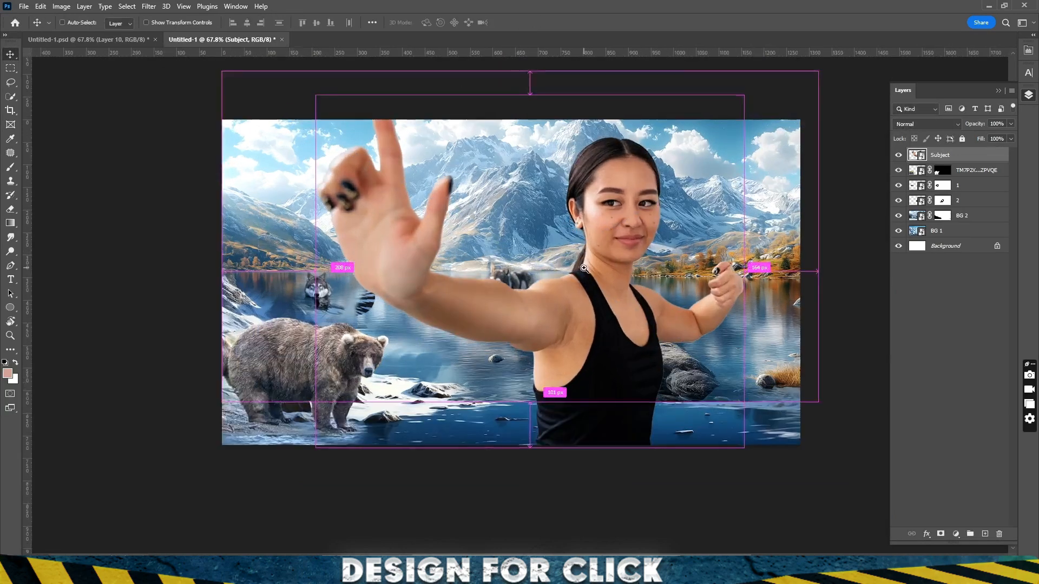
pyautogui.press('Return')
# Raise the BG 2 background so its far shoreline sits higher in the composition
pyautogui.click(894, 216)
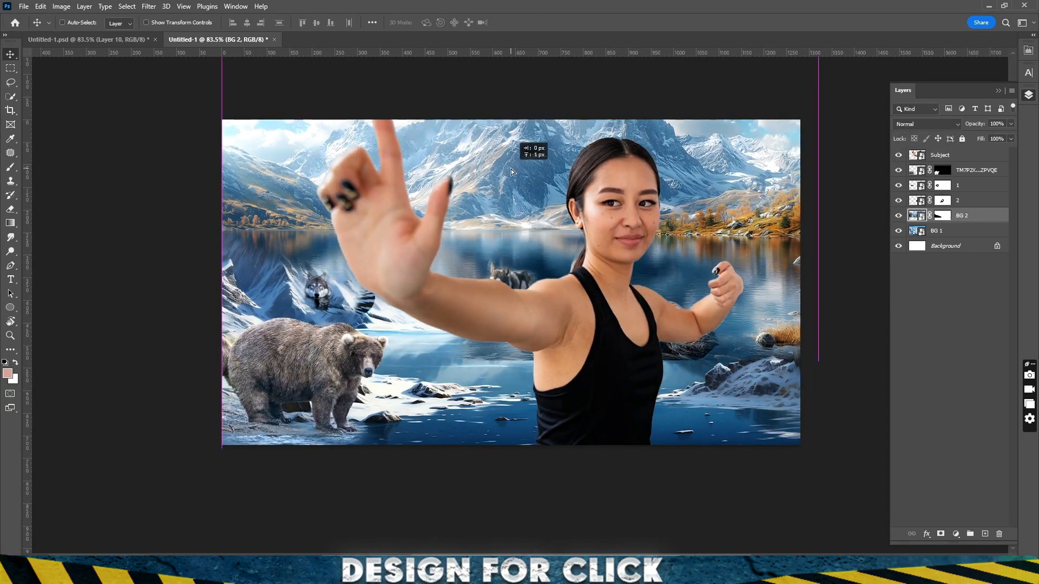
pyautogui.scroll(2, 519, 180)
pyautogui.click(898, 201)
pyautogui.click(962, 215)
pyautogui.moveTo(516, 295); pyautogui.dragTo(524, 257)
pyautogui.hotkey('ctrl', 'z')
# Move both wolves upward to sit in the raised lake on either side of the woman's hand
pyautogui.click(961, 201)
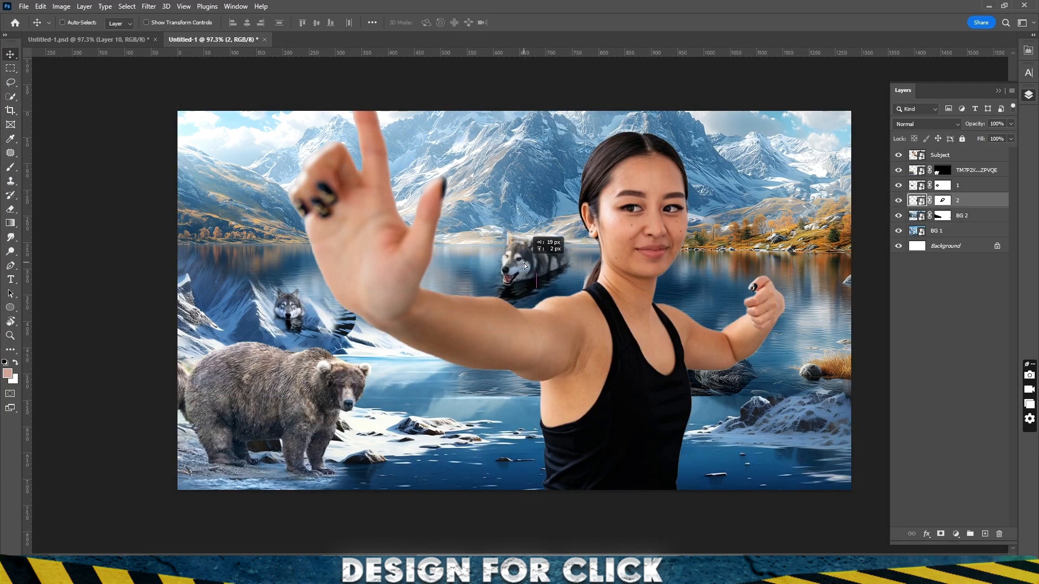
pyautogui.press('Return')
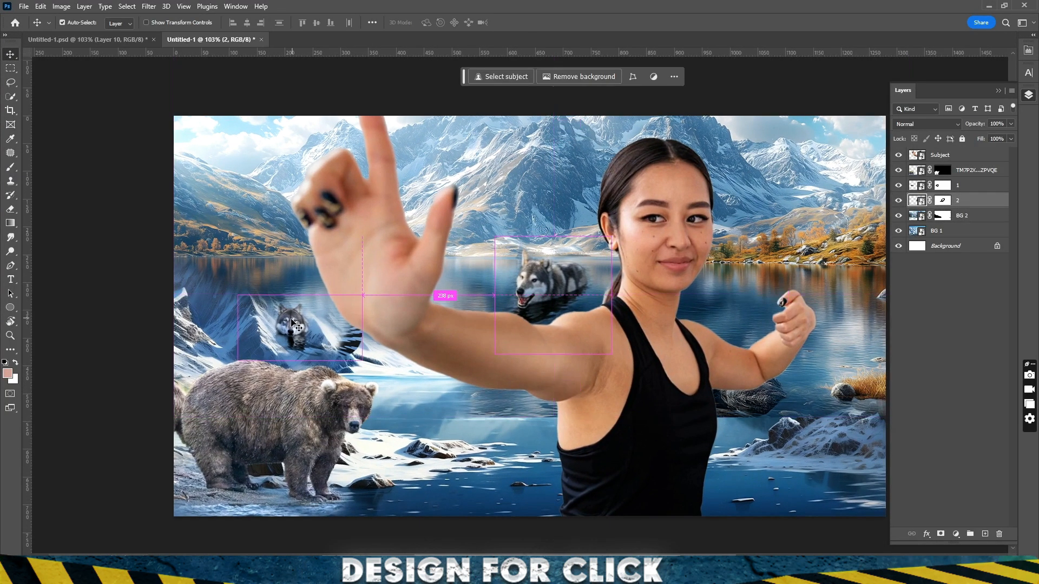
pyautogui.click(898, 171)
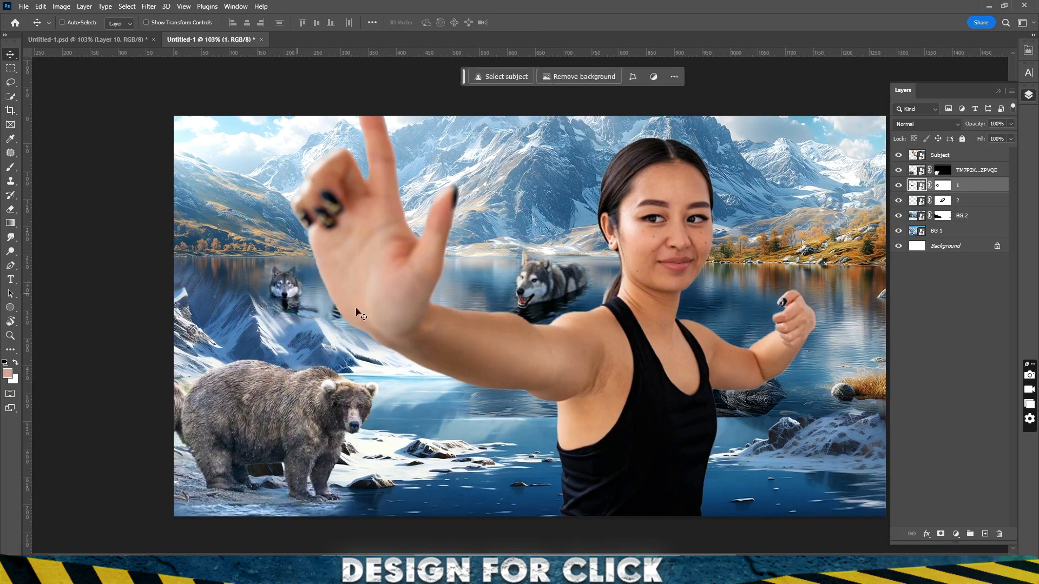
# Paint on BG 2's mask to cover the snowy ridge above the bear with the lake and rocks
pyautogui.click(942, 216)
pyautogui.press('b')
pyautogui.moveTo(346, 360); pyautogui.dragTo(395, 361)
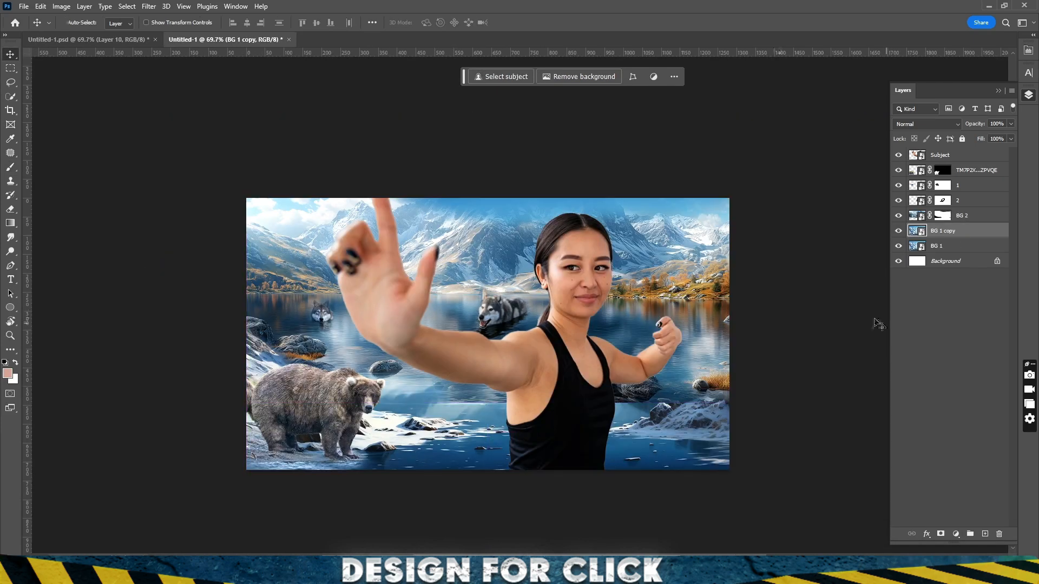
# Hide the lower half of the BG 1 copy layer by brushing its mask inside a wide rectangular selection
pyautogui.moveTo(238, 320); pyautogui.dragTo(744, 481)
pyautogui.press('b')
pyautogui.moveTo(275, 398); pyautogui.dragTo(685, 383)
pyautogui.moveTo(374, 433); pyautogui.dragTo(611, 443)
pyautogui.hotkey('ctrl', 'd')
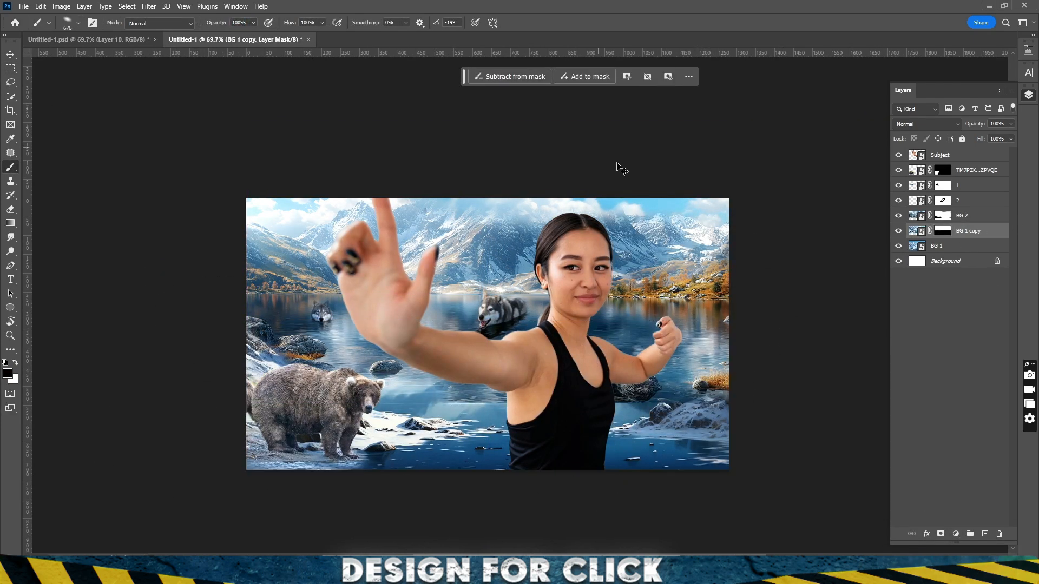
# Reposition the BG 1 copy mountains and paint on BG 2's mask to blend the peaks and sky together
pyautogui.moveTo(514, 202); pyautogui.dragTo(530, 225)
pyautogui.click(942, 216)
pyautogui.moveTo(509, 259); pyautogui.dragTo(414, 263)
pyautogui.moveTo(511, 217); pyautogui.dragTo(735, 186)
pyautogui.moveTo(450, 217)
pyautogui.mouseDown()
pyautogui.moveTo(372, 201)
pyautogui.moveTo(432, 212)
pyautogui.mouseUp()
pyautogui.press('x')
pyautogui.moveTo(544, 196); pyautogui.dragTo(434, 220)
pyautogui.moveTo(342, 232); pyautogui.dragTo(334, 295)
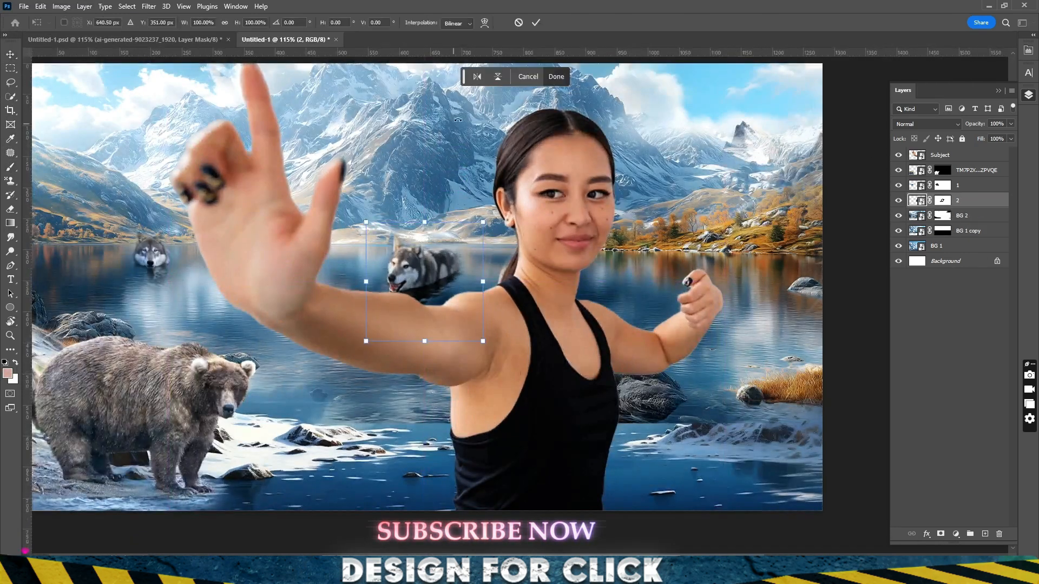
# Flip the swimming wolf on layer 2 horizontally and reposition it behind the woman's forearm
pyautogui.moveTo(424, 253); pyautogui.dragTo(437, 264)
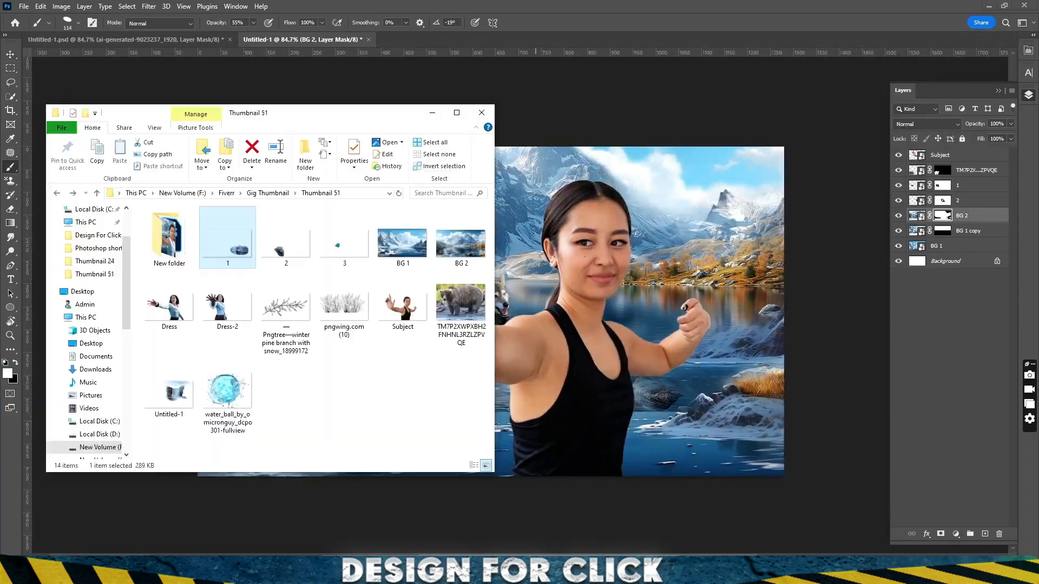
# Place the snowy winter pine branch image from the Thumbnail 51 folder directly above the BG 2 layer
pyautogui.moveTo(288, 371); pyautogui.dragTo(591, 343)
pyautogui.press('Return')
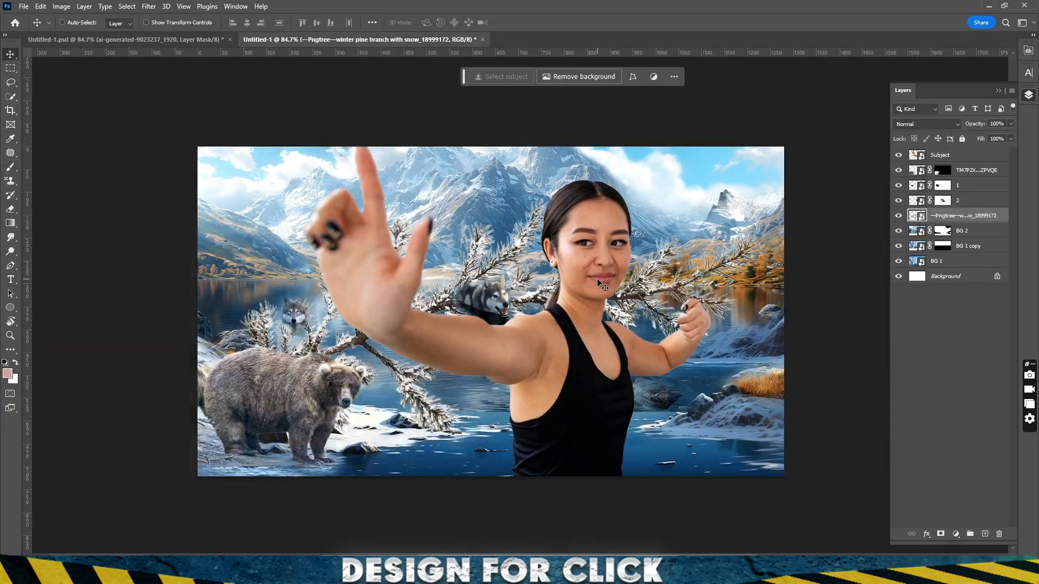
# Scale down the snowy pine branch and place it on the shore at the bear's feet
pyautogui.moveTo(662, 263); pyautogui.dragTo(547, 355)
pyautogui.hotkey('ctrl', 't')
pyautogui.moveTo(375, 239); pyautogui.dragTo(376, 425)
pyautogui.press('Return')
# Duplicate the pine branch layer and stack the copy directly below the Subject layer
pyautogui.hotkey('ctrl', 'j')
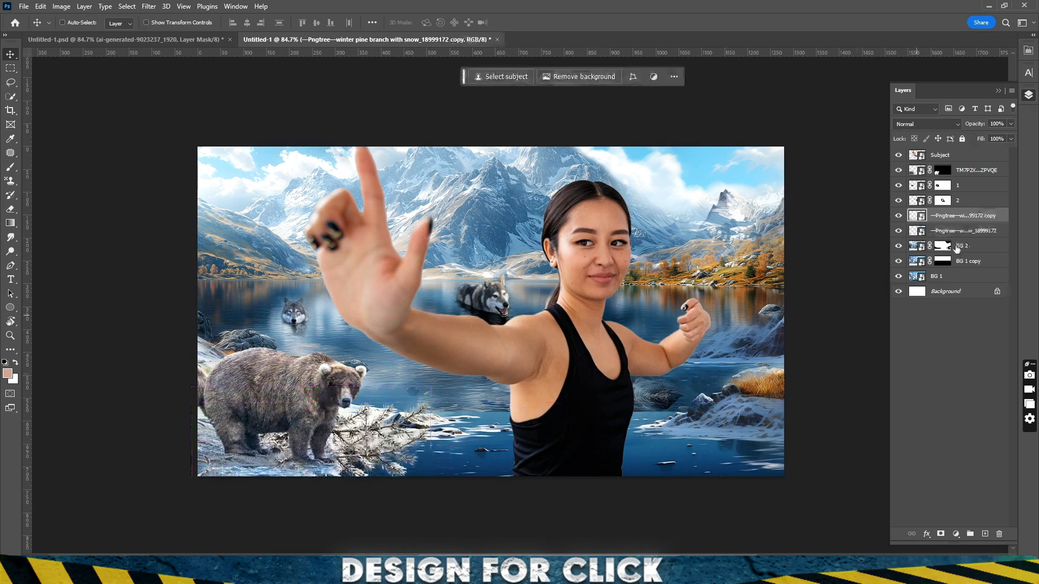
pyautogui.moveTo(962, 216); pyautogui.dragTo(962, 164)
pyautogui.scroll(2, 398, 456)
# Transform and reposition the original pine branch behind the bear, over the snowy shoreline
pyautogui.keyDown('ctrl'); pyautogui.click(446, 418); pyautogui.keyUp('ctrl')
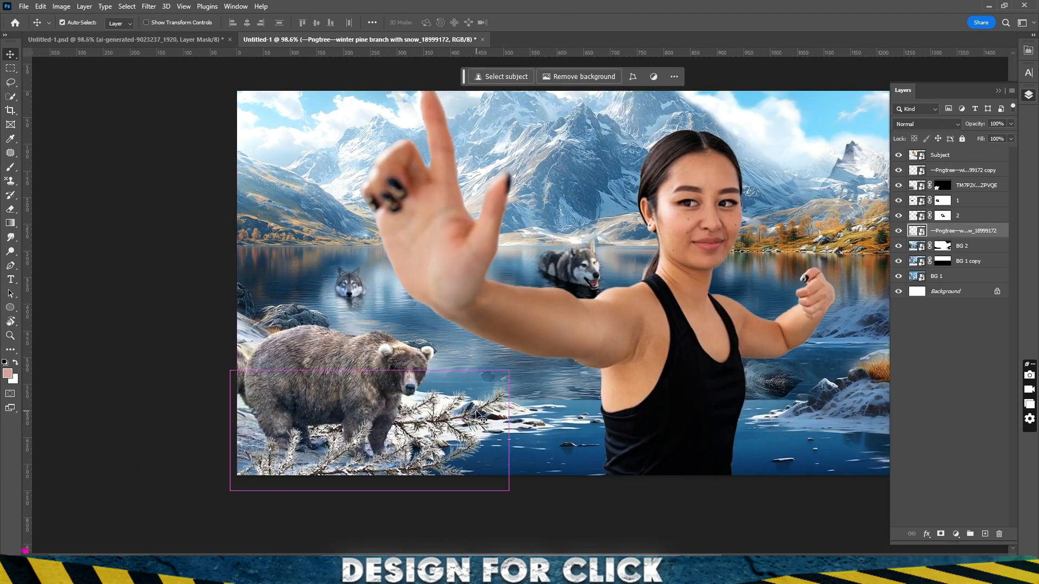
pyautogui.hotkey('ctrl', 't')
pyautogui.moveTo(517, 428); pyautogui.dragTo(456, 427)
pyautogui.scroll(1, 479, 407)
pyautogui.moveTo(503, 403); pyautogui.dragTo(463, 391)
pyautogui.scroll(-3, 437, 379)
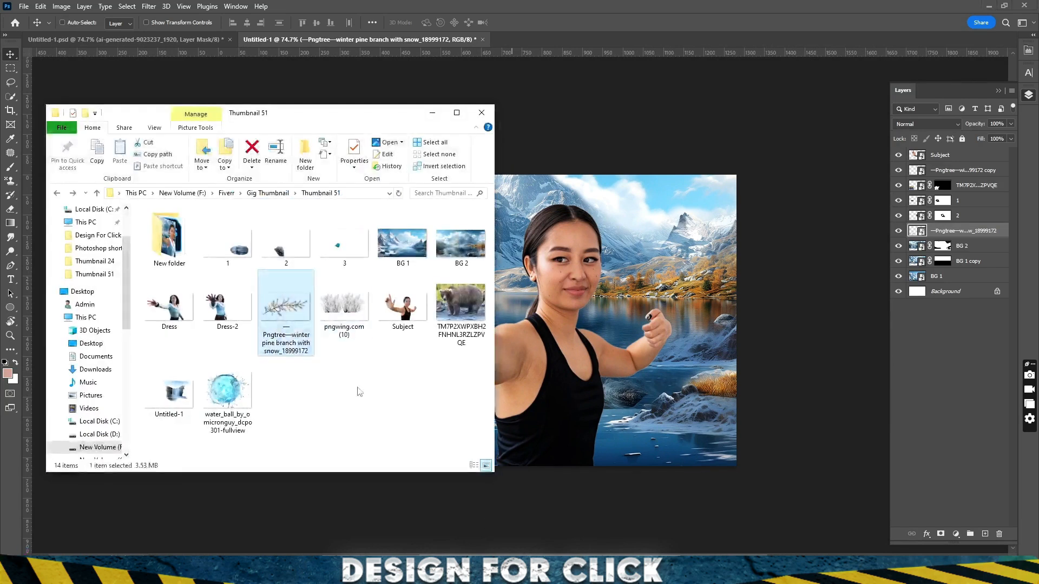
# Place the pngwing.com (10) frosted bushes image from the Thumbnail 51 folder above the original pine branch layer
pyautogui.moveTo(283, 297); pyautogui.dragTo(476, 319)
pyautogui.moveTo(218, 174); pyautogui.dragTo(476, 349)
pyautogui.press('Return')
# Scale down the frosted bushes and position them along the shore at the canvas edge, behind the bear
pyautogui.moveTo(509, 411); pyautogui.dragTo(709, 453)
pyautogui.hotkey('ctrl', 't')
pyautogui.moveTo(649, 410); pyautogui.dragTo(577, 367)
pyautogui.press('Return')
pyautogui.moveTo(606, 422); pyautogui.dragTo(124, 330)
pyautogui.moveTo(173, 328); pyautogui.dragTo(154, 317)
pyautogui.moveTo(332, 341); pyautogui.dragTo(319, 331)
pyautogui.scroll(-1, 492, 379)
pyautogui.scroll(2, 514, 352)
pyautogui.moveTo(527, 348); pyautogui.dragTo(531, 355)
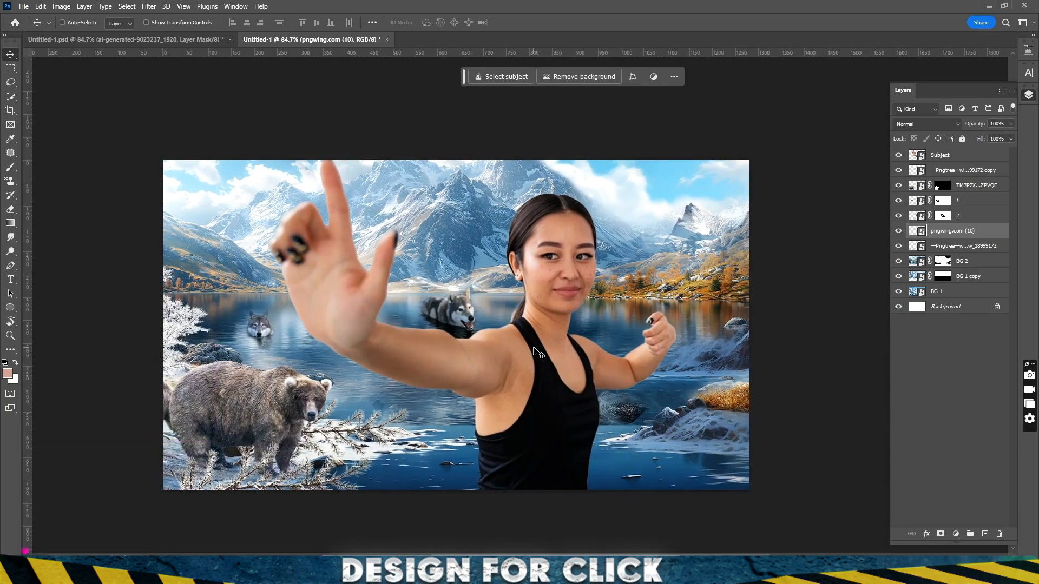
pyautogui.moveTo(169, 306); pyautogui.dragTo(487, 303)
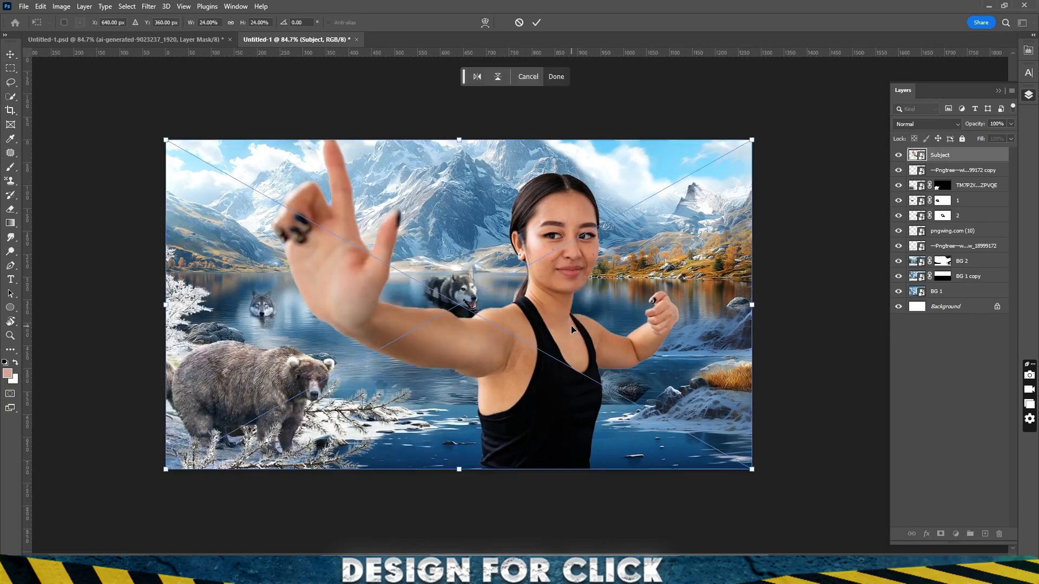
# Select the blue bodice, fur collar and belt on the Dress layer and mask out everything else
pyautogui.scroll(3, 487, 271)
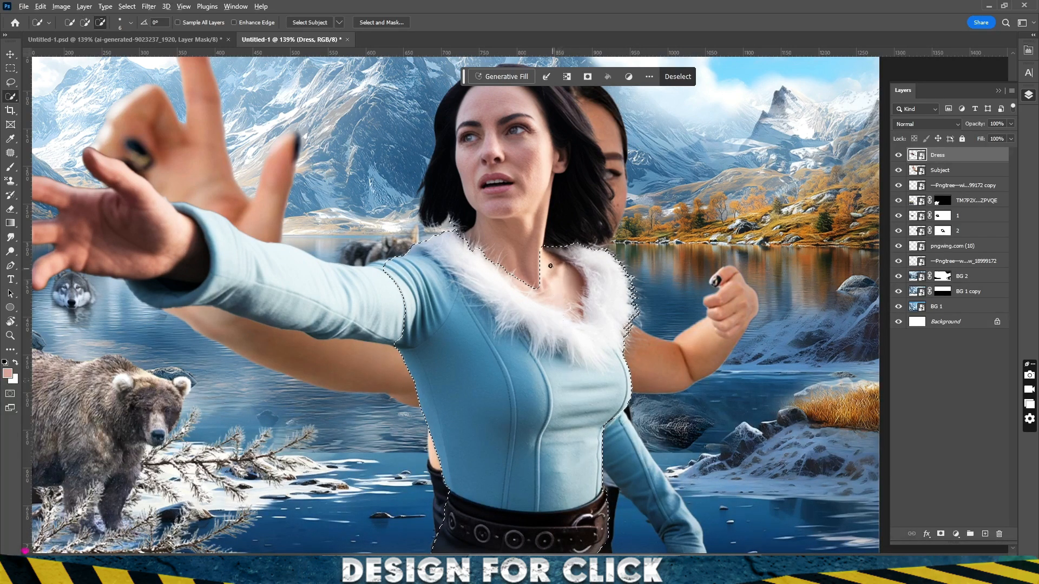
pyautogui.scroll(2, 582, 334)
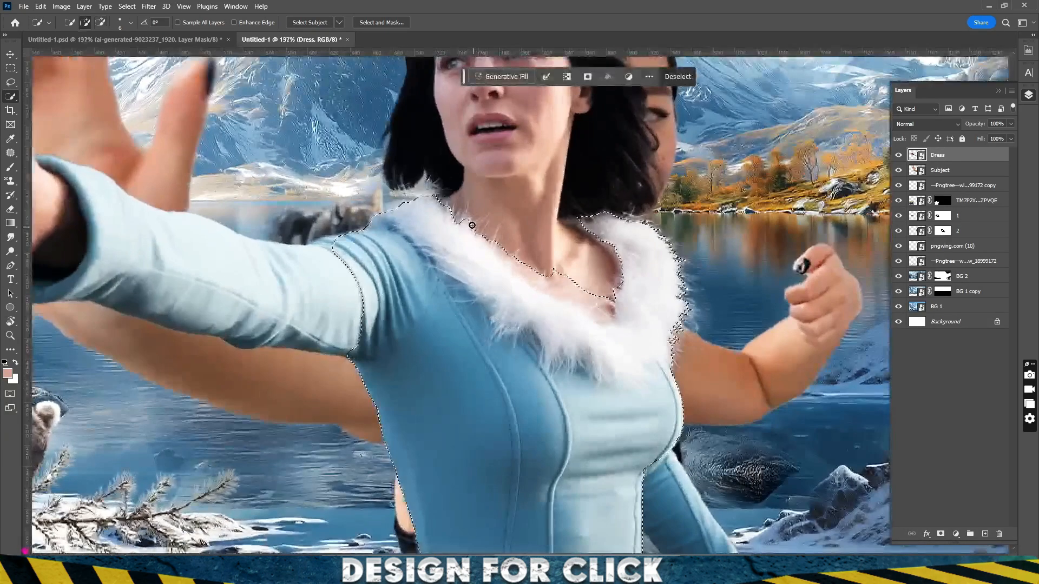
pyautogui.scroll(-4, 536, 347)
pyautogui.click(587, 77)
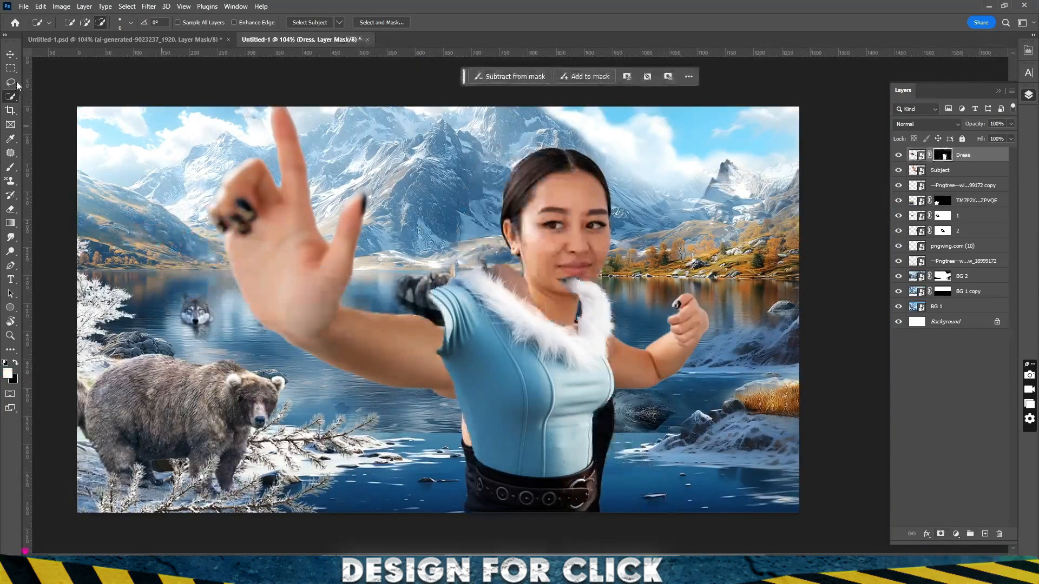
# Scale down, slightly rotate and move the masked dress to fit over the woman's torso
pyautogui.press('v')
pyautogui.moveTo(522, 383); pyautogui.dragTo(542, 402)
pyautogui.hotkey('ctrl', 't')
pyautogui.moveTo(461, 155); pyautogui.dragTo(461, 238)
pyautogui.moveTo(464, 340); pyautogui.dragTo(479, 225)
pyautogui.moveTo(459, 416); pyautogui.dragTo(459, 470)
pyautogui.moveTo(508, 374); pyautogui.dragTo(478, 348)
pyautogui.moveTo(696, 336); pyautogui.dragTo(693, 345)
pyautogui.moveTo(574, 350); pyautogui.dragTo(573, 351)
# Try to warp the Dress layer while its mask is linked, keeping the current transform
pyautogui.rightClick(571, 203)
pyautogui.click(593, 274)
pyautogui.press('Return')
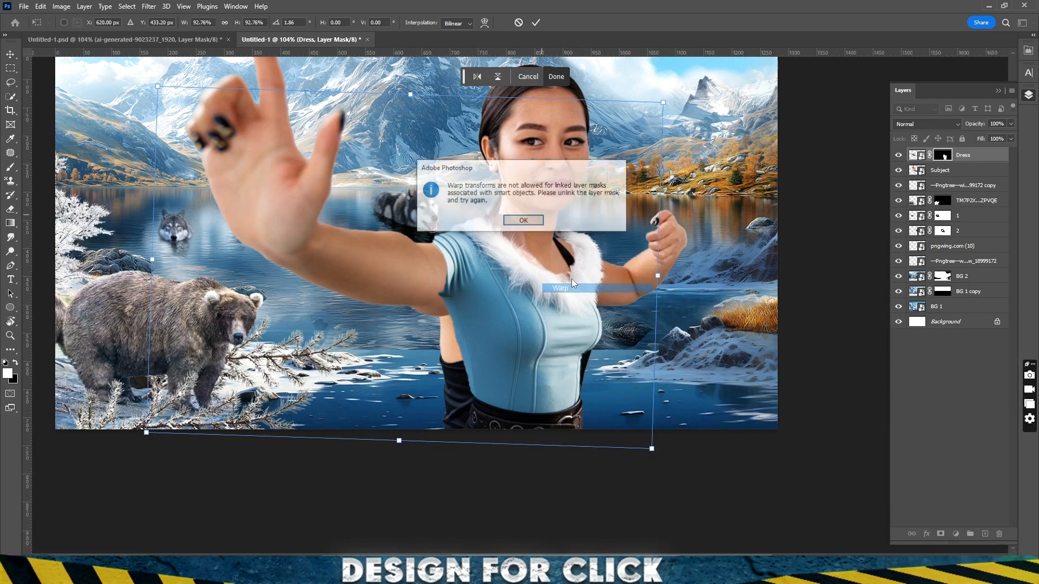
pyautogui.press('Return')
# Rasterize the Dress layer
pyautogui.rightClick(969, 161)
pyautogui.click(899, 292)
pyautogui.scroll(3, 548, 255)
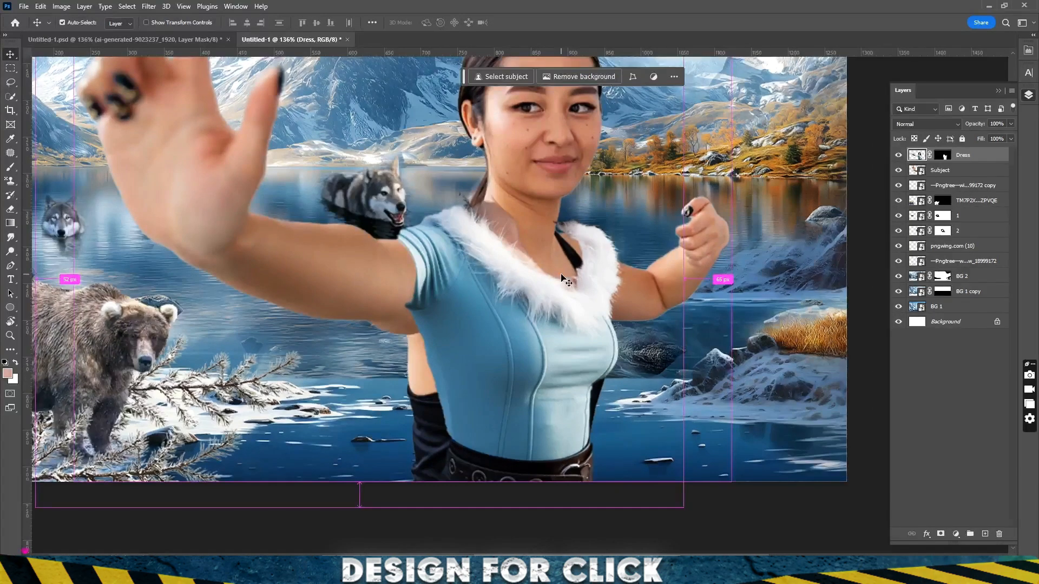
# Warp the Dress layer with added split points so its collar, waist and side fit the woman's body
pyautogui.hotkey('ctrl', 't')
pyautogui.rightClick(537, 262)
pyautogui.click(563, 337)
pyautogui.moveTo(601, 202); pyautogui.dragTo(584, 209)
pyautogui.keyDown('alt'); pyautogui.click(483, 208); pyautogui.keyUp('alt')
pyautogui.moveTo(483, 207); pyautogui.dragTo(502, 204)
pyautogui.keyDown('alt'); pyautogui.click(401, 439); pyautogui.keyUp('alt')
pyautogui.moveTo(447, 422); pyautogui.dragTo(426, 426)
pyautogui.moveTo(459, 342); pyautogui.dragTo(409, 389)
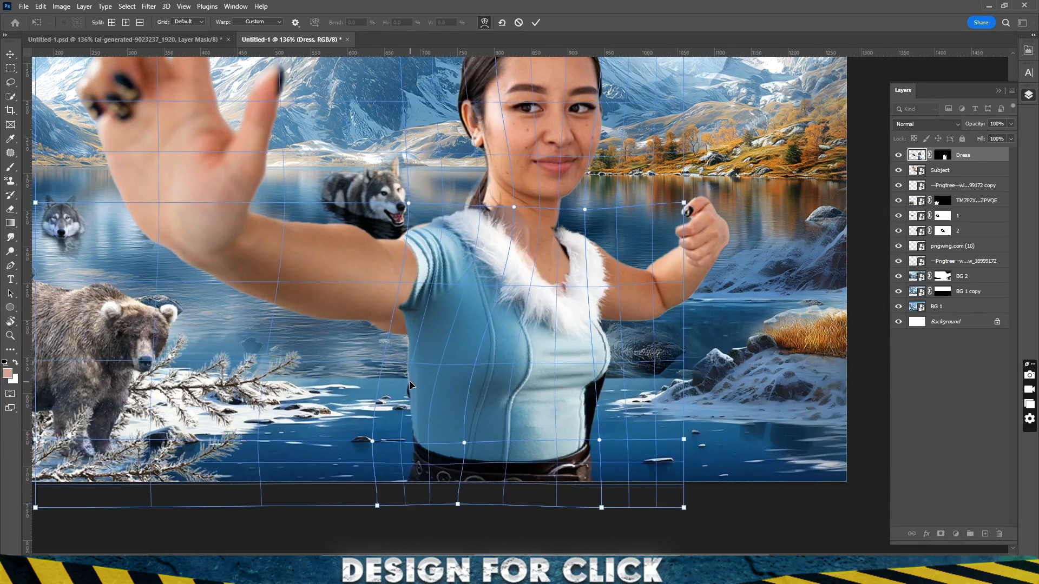
# Refine the dress warp around the shoulder, side and waist, and apply it
pyautogui.moveTo(446, 235); pyautogui.dragTo(463, 240)
pyautogui.moveTo(500, 475); pyautogui.dragTo(512, 477)
pyautogui.moveTo(431, 339); pyautogui.dragTo(424, 342)
pyautogui.moveTo(583, 471); pyautogui.dragTo(590, 474)
pyautogui.rightClick(557, 272)
pyautogui.press('Escape')
pyautogui.press('Return')
# Free-transform the Dress layer to tighten its edges against the woman's torso
pyautogui.hotkey('ctrl', 't')
pyautogui.scroll(-5, 597, 393)
pyautogui.moveTo(358, 441); pyautogui.dragTo(375, 437)
pyautogui.moveTo(633, 440); pyautogui.dragTo(624, 440)
pyautogui.scroll(5, 560, 344)
pyautogui.moveTo(557, 412)
pyautogui.mouseDown()
pyautogui.moveTo(601, 390)
pyautogui.moveTo(572, 398)
pyautogui.mouseUp()
pyautogui.moveTo(768, 476); pyautogui.dragTo(775, 459)
pyautogui.moveTo(598, 400); pyautogui.dragTo(595, 409)
pyautogui.press('Return')
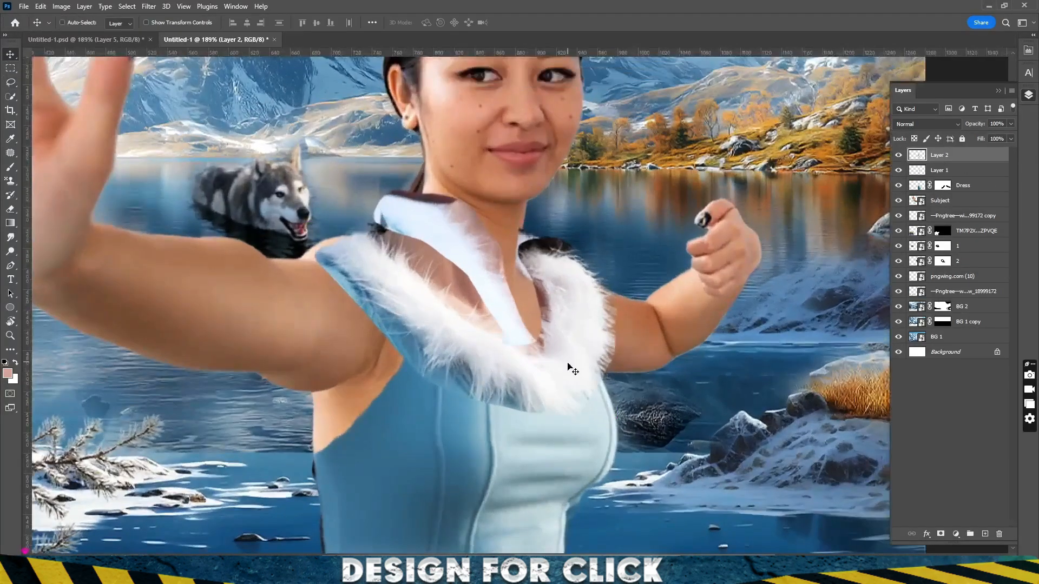
# Scale the fur collar on Layer 2 to about 87% and position it over the dress neckline
pyautogui.moveTo(569, 364); pyautogui.dragTo(528, 354)
pyautogui.hotkey('ctrl', 't')
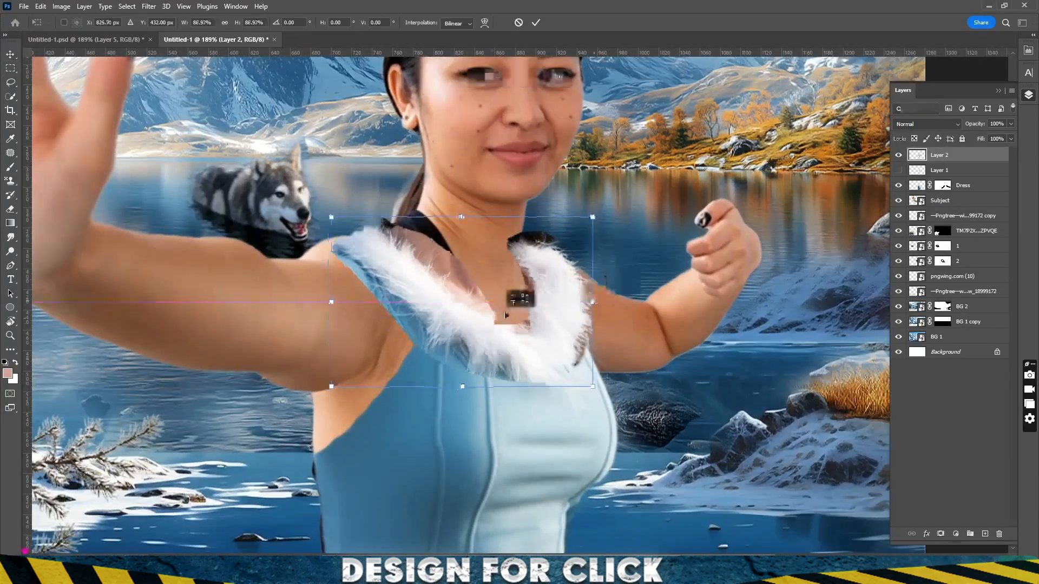
pyautogui.moveTo(661, 232); pyautogui.dragTo(667, 251)
# Warp the Layer 2 fur collar so it follows the woman's neck, shoulders and dress neckline
pyautogui.rightClick(514, 306)
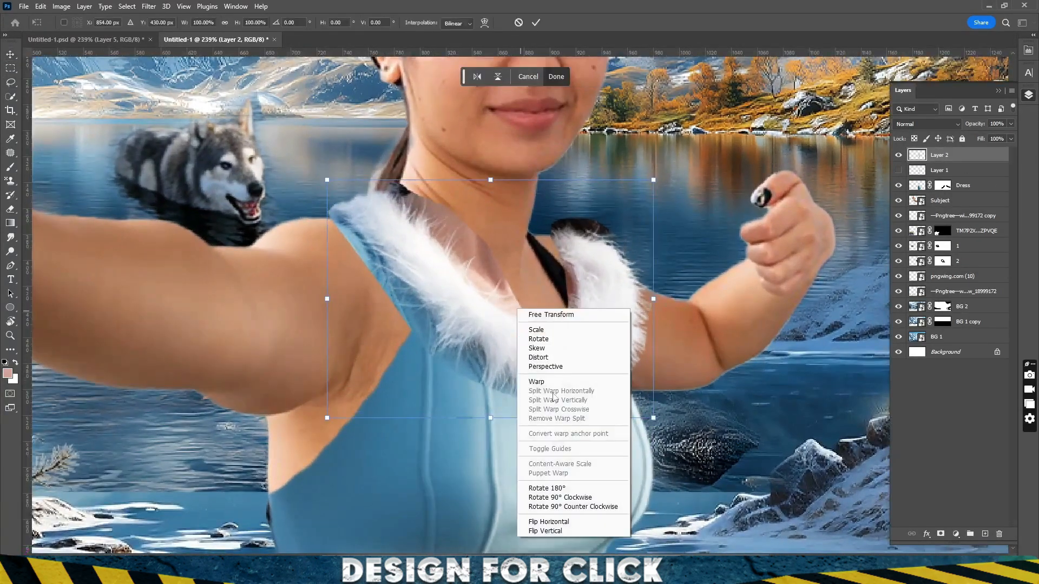
pyautogui.click(544, 382)
pyautogui.moveTo(545, 383); pyautogui.dragTo(576, 311)
pyautogui.moveTo(328, 180); pyautogui.dragTo(364, 170)
pyautogui.moveTo(327, 338); pyautogui.dragTo(338, 324)
pyautogui.moveTo(441, 297); pyautogui.dragTo(428, 300)
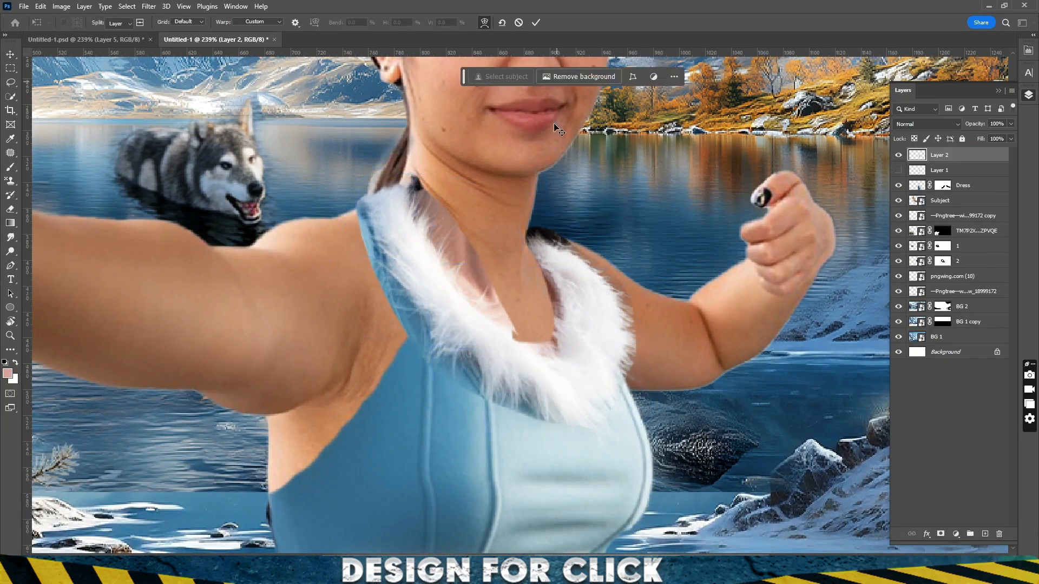
# Add a mask to Layer 2 and paint away the leftover skin and dark edges inside the fur collar
pyautogui.scroll(5, 371, 250)
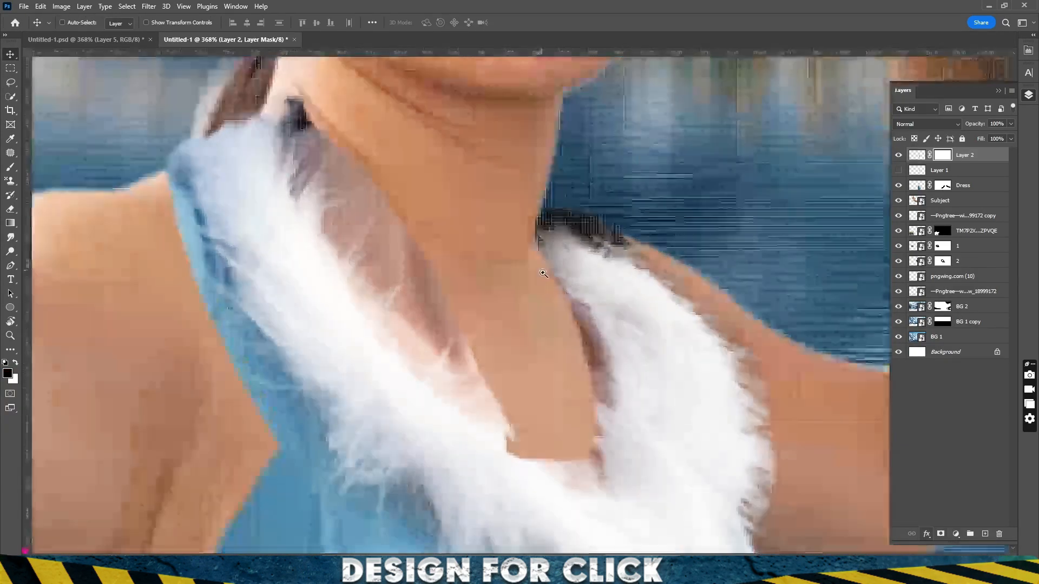
pyautogui.moveTo(428, 238); pyautogui.dragTo(508, 416)
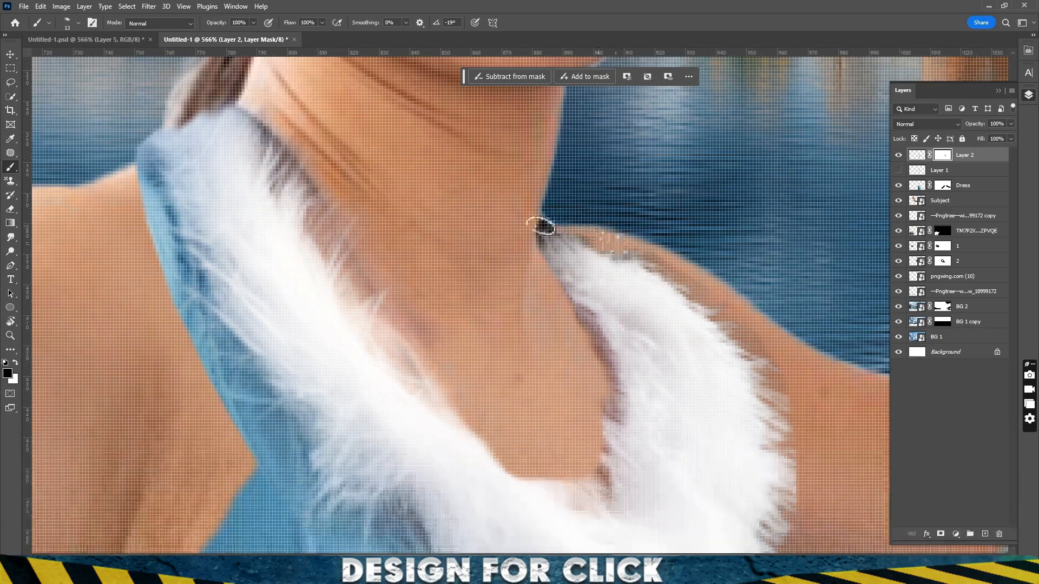
pyautogui.scroll(-2, 611, 243)
pyautogui.moveTo(368, 463)
pyautogui.mouseDown()
pyautogui.moveTo(419, 384)
pyautogui.moveTo(457, 356)
pyautogui.moveTo(486, 380)
pyautogui.mouseUp()
# Choose a fitting brush and mask the outer edges of the Layer 2 collar to blend into the dress
pyautogui.rightClick(451, 352)
pyautogui.click(434, 323)
pyautogui.moveTo(484, 337)
pyautogui.mouseDown()
pyautogui.moveTo(529, 374)
pyautogui.moveTo(571, 376)
pyautogui.mouseUp()
pyautogui.moveTo(341, 458); pyautogui.dragTo(470, 331)
pyautogui.moveTo(467, 326); pyautogui.dragTo(481, 372)
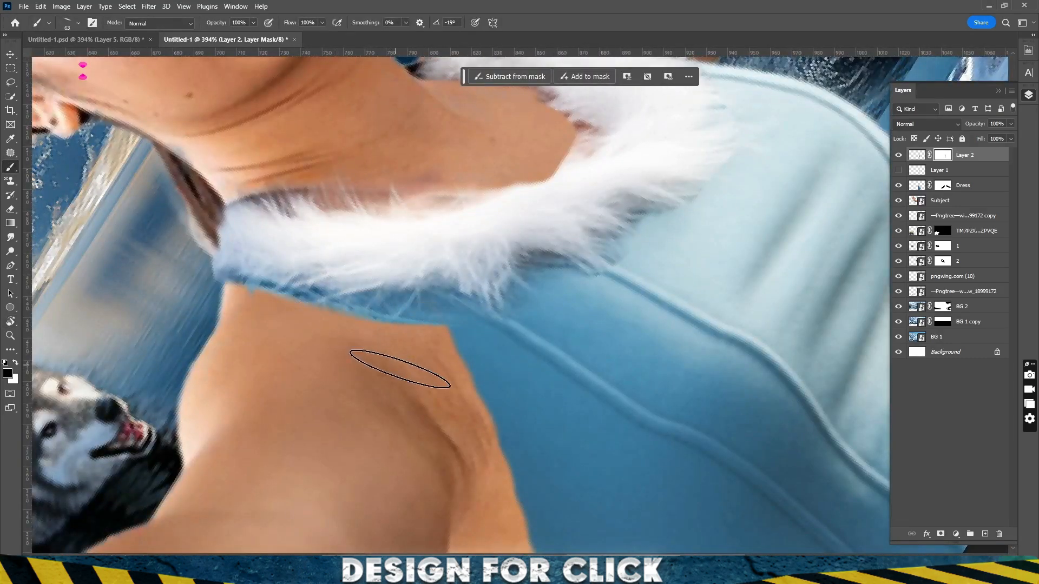
pyautogui.moveTo(393, 363); pyautogui.dragTo(387, 292)
pyautogui.moveTo(672, 295); pyautogui.dragTo(631, 297)
pyautogui.moveTo(492, 428); pyautogui.dragTo(398, 382)
pyautogui.moveTo(676, 331); pyautogui.dragTo(481, 336)
pyautogui.moveTo(594, 319); pyautogui.dragTo(595, 313)
# Stack Layer 1 above Layer 2 and warp its fur collar to follow the neckline
pyautogui.moveTo(939, 170); pyautogui.dragTo(938, 151)
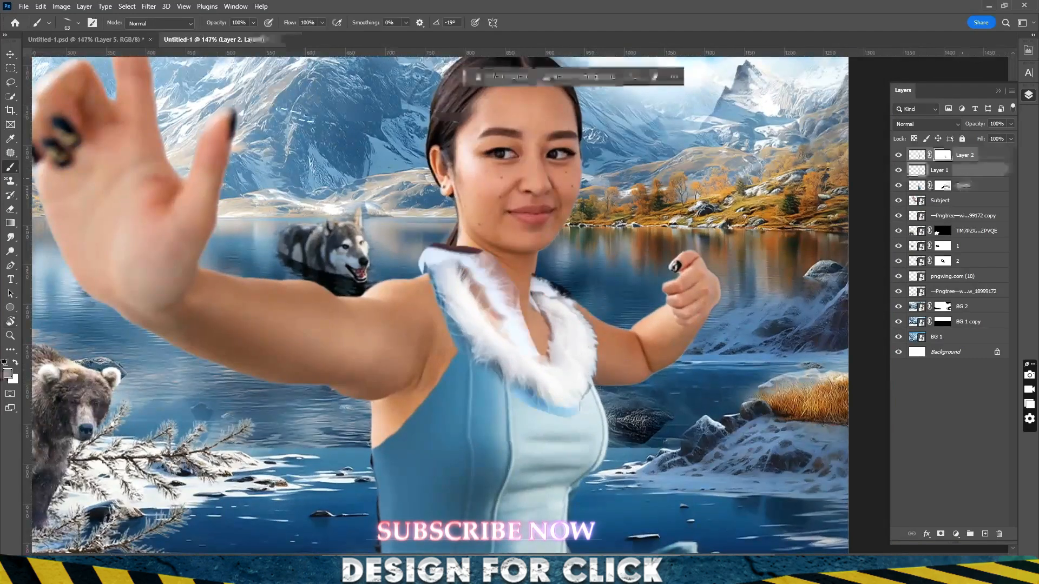
pyautogui.press('r')
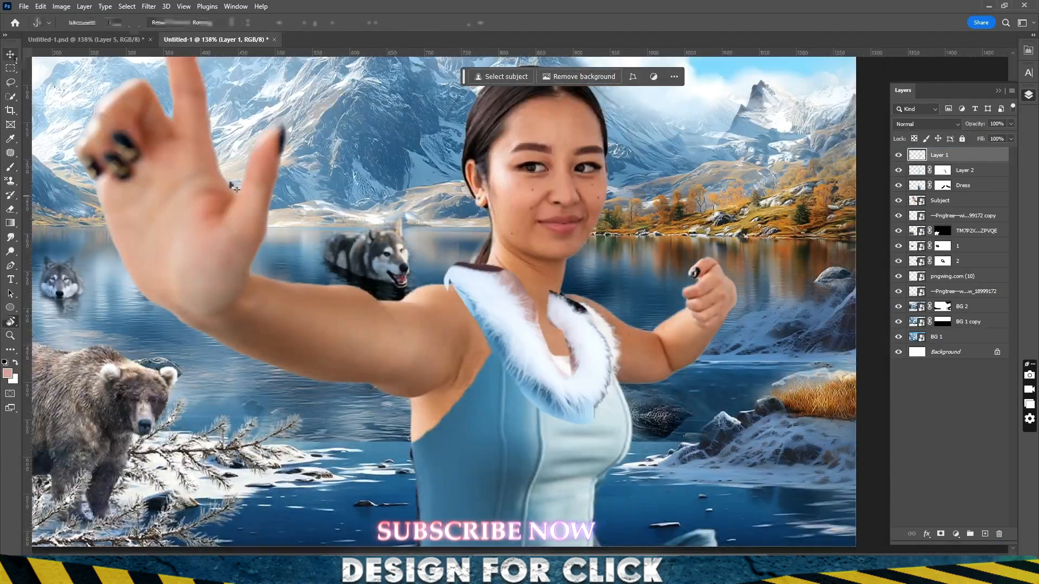
pyautogui.hotkey('ctrl', 't')
pyautogui.scroll(1, 589, 371)
pyautogui.rightClick(549, 332)
pyautogui.click(570, 412)
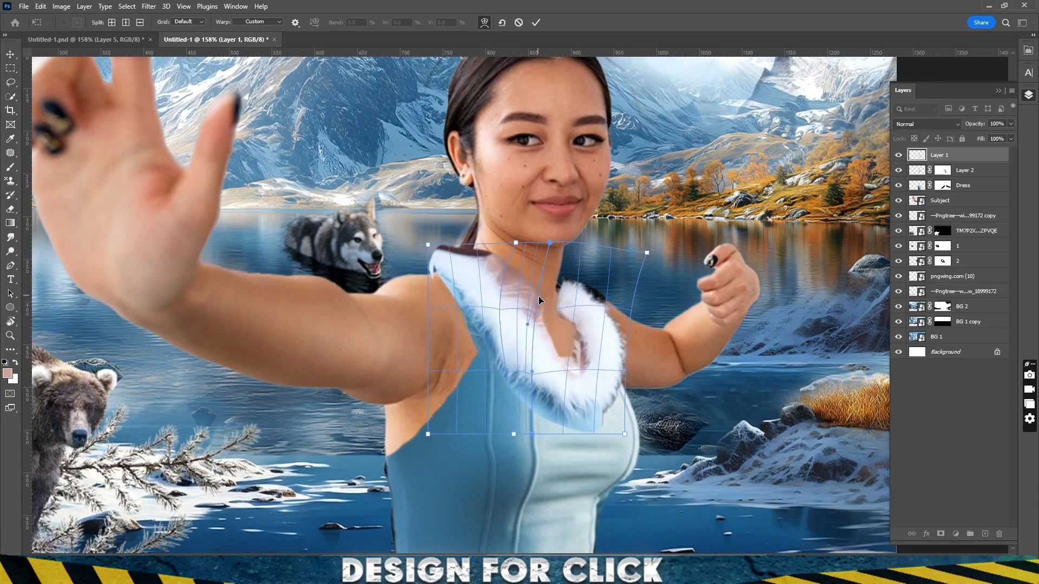
pyautogui.scroll(2, 540, 301)
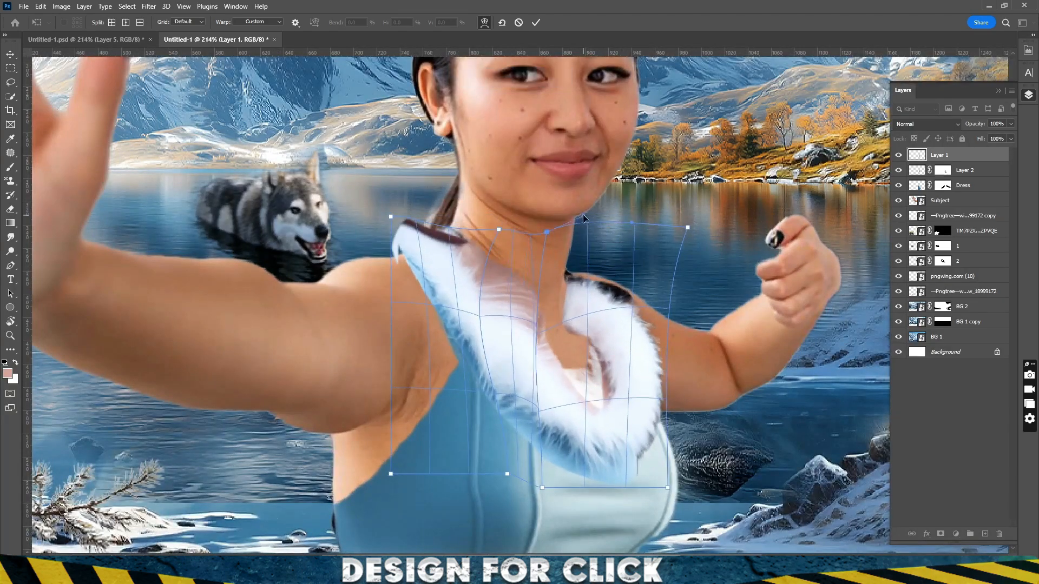
pyautogui.click(536, 24)
# Move the Layer 1 fur collar slightly lower on the chest
pyautogui.scroll(-5, 533, 325)
pyautogui.scroll(6, 565, 379)
pyautogui.moveTo(569, 394); pyautogui.dragTo(575, 414)
pyautogui.scroll(-7, 576, 415)
pyautogui.scroll(6, 581, 416)
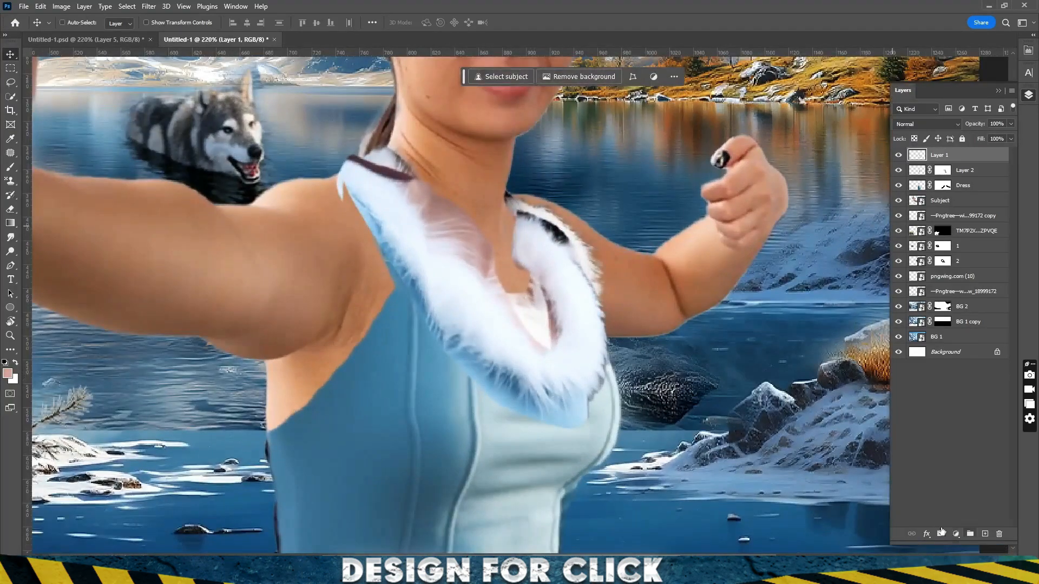
# Mask the unwanted edges of the Layer 1 collar and compare its clipped Color Balance adjustment on and off
pyautogui.click(942, 533)
pyautogui.scroll(1, 408, 337)
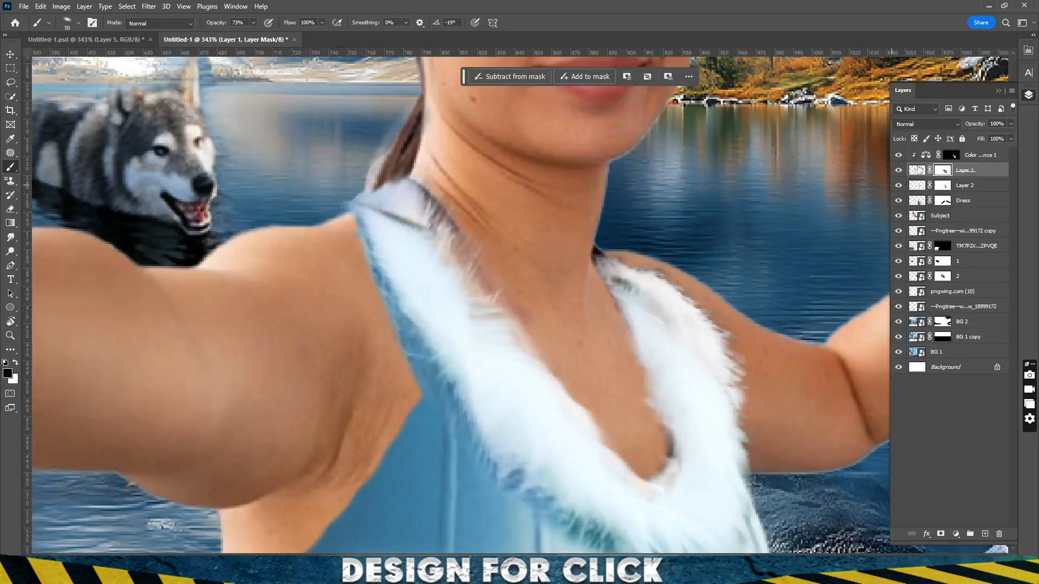
pyautogui.click(899, 156)
pyautogui.click(898, 156)
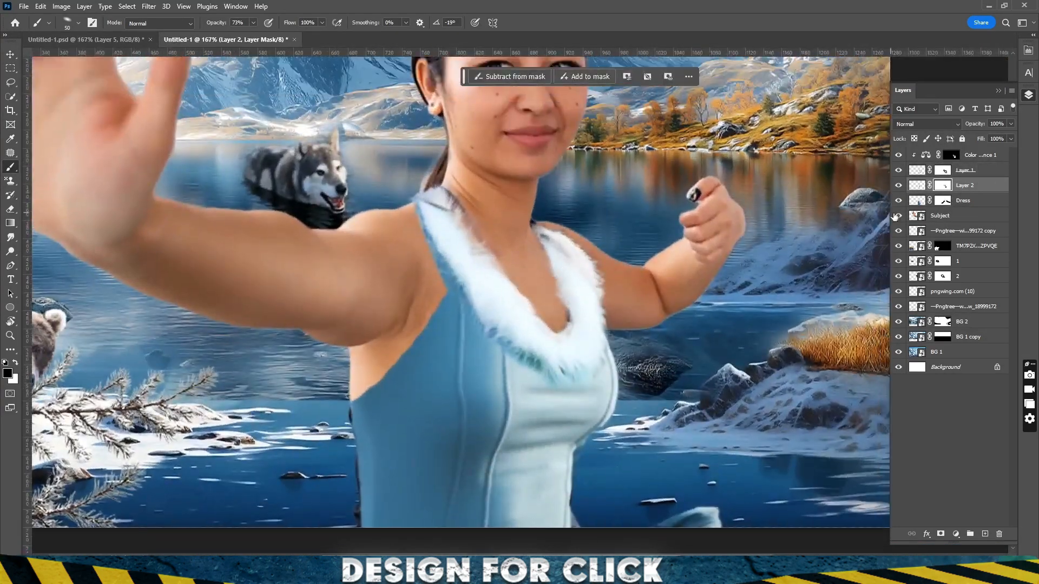
# Add a new empty layer directly above the Subject layer
pyautogui.click(961, 216)
pyautogui.click(985, 534)
pyautogui.scroll(6, 476, 181)
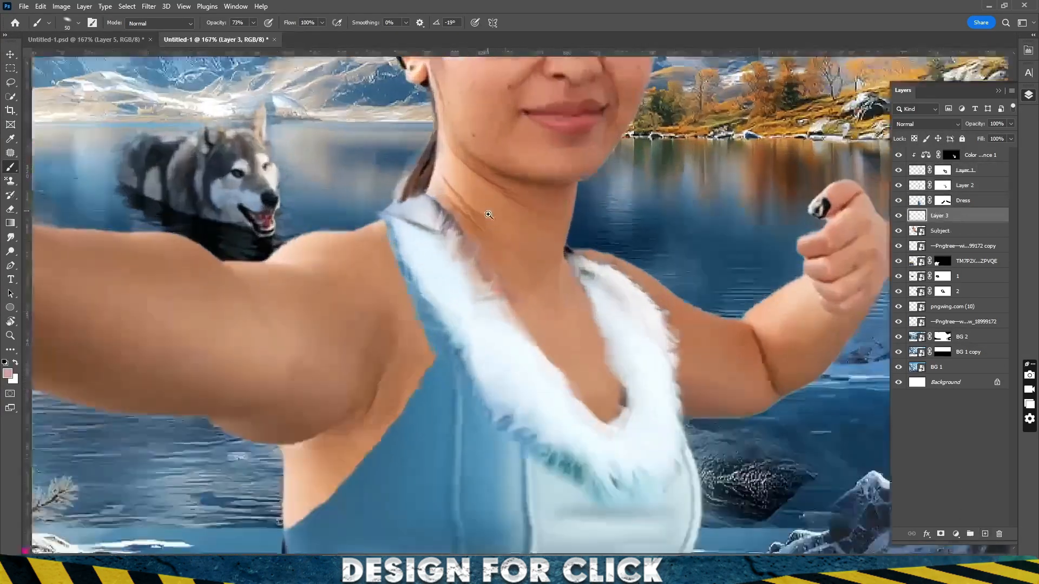
# Switch to the Clone Stamp tool and rasterize the Subject layer for retouching
pyautogui.click(922, 228)
pyautogui.rightClick(10, 182)
pyautogui.click(54, 181)
pyautogui.moveTo(448, 277); pyautogui.dragTo(334, 277)
pyautogui.click(437, 246)
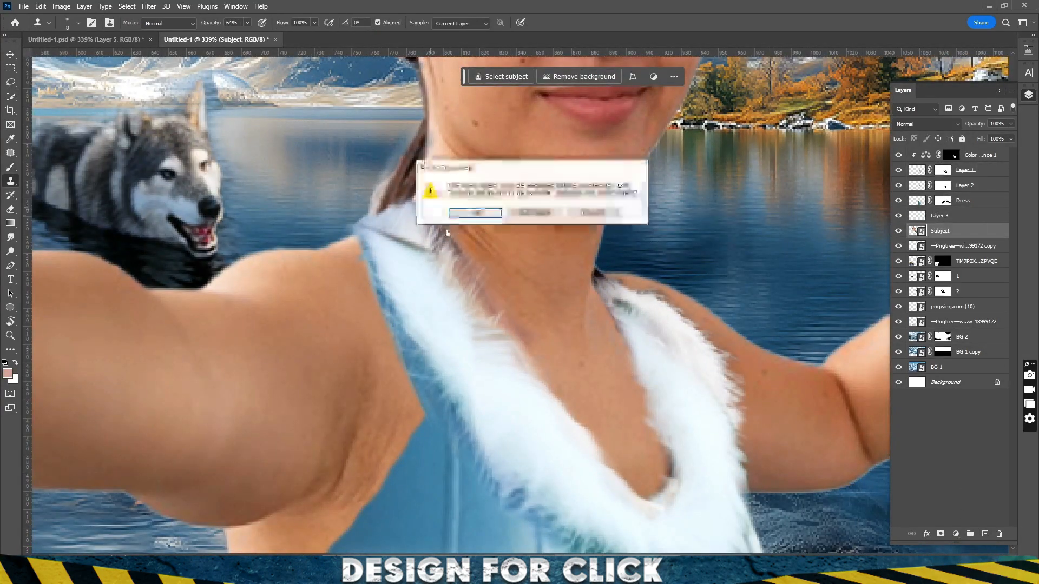
pyautogui.click(471, 213)
# Clone skin on Layer 3 over the leftover black top at the neckline, with Dress and Layer 2 hidden
pyautogui.click(931, 215)
pyautogui.scroll(4, 446, 219)
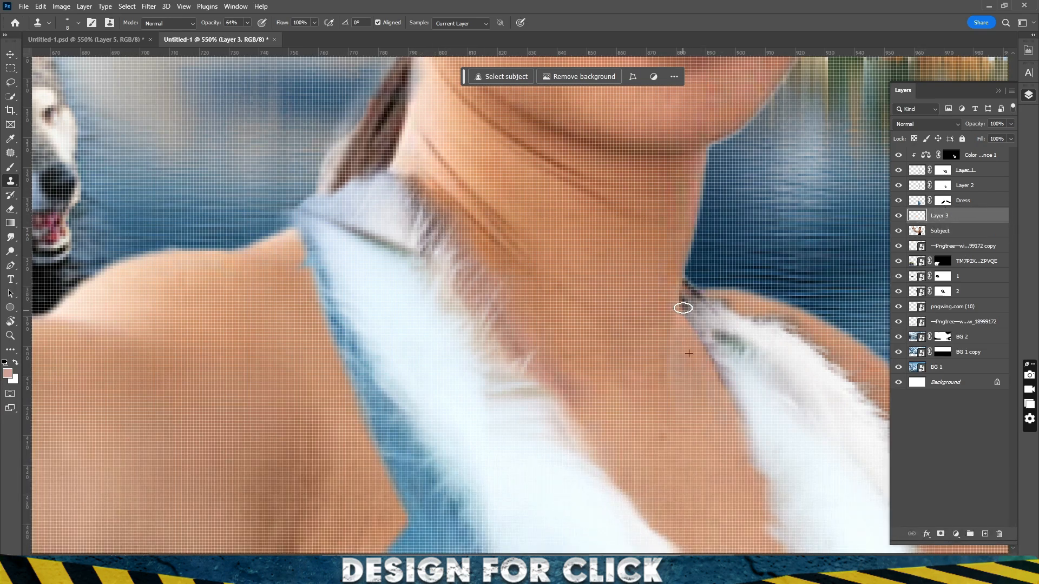
pyautogui.moveTo(605, 278); pyautogui.dragTo(638, 290)
pyautogui.click(898, 200)
pyautogui.click(898, 186)
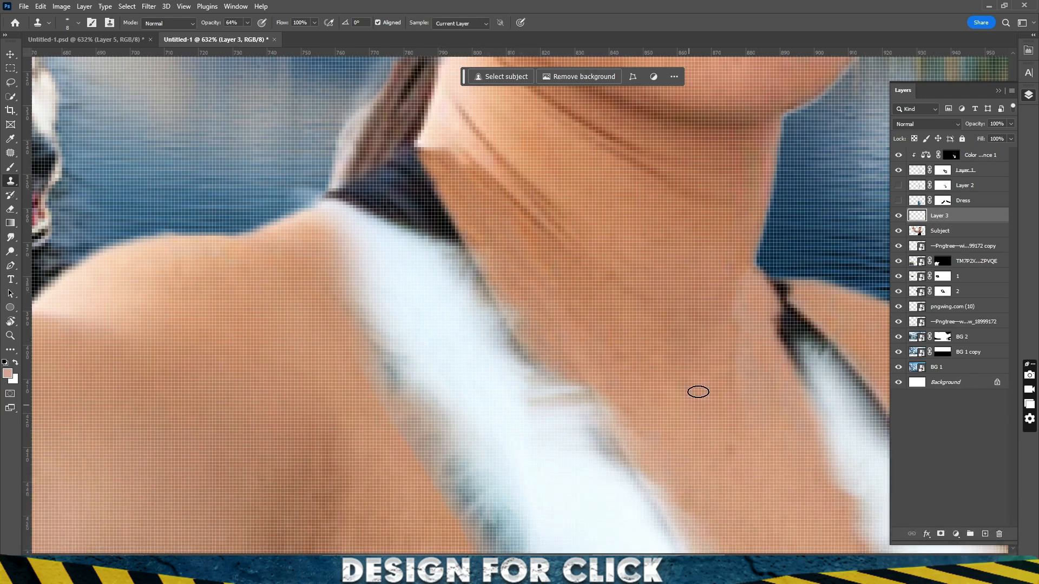
pyautogui.moveTo(698, 392); pyautogui.dragTo(494, 329)
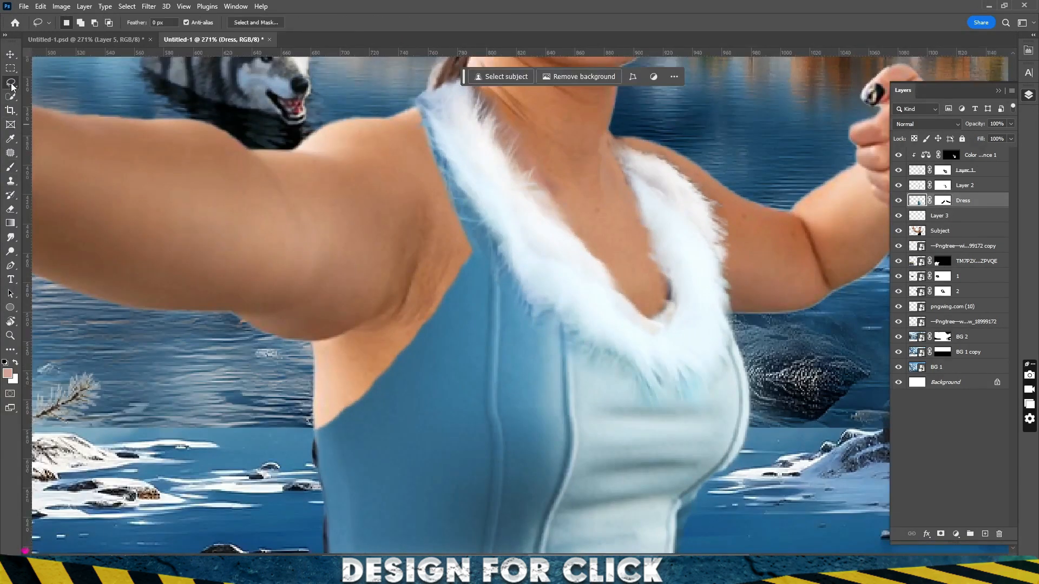
# Copy a seam strip from the dress onto the armhole edge, and duplicate and rotate it to extend the trim downward
pyautogui.scroll(2, 515, 323)
pyautogui.moveTo(496, 266); pyautogui.dragTo(498, 293)
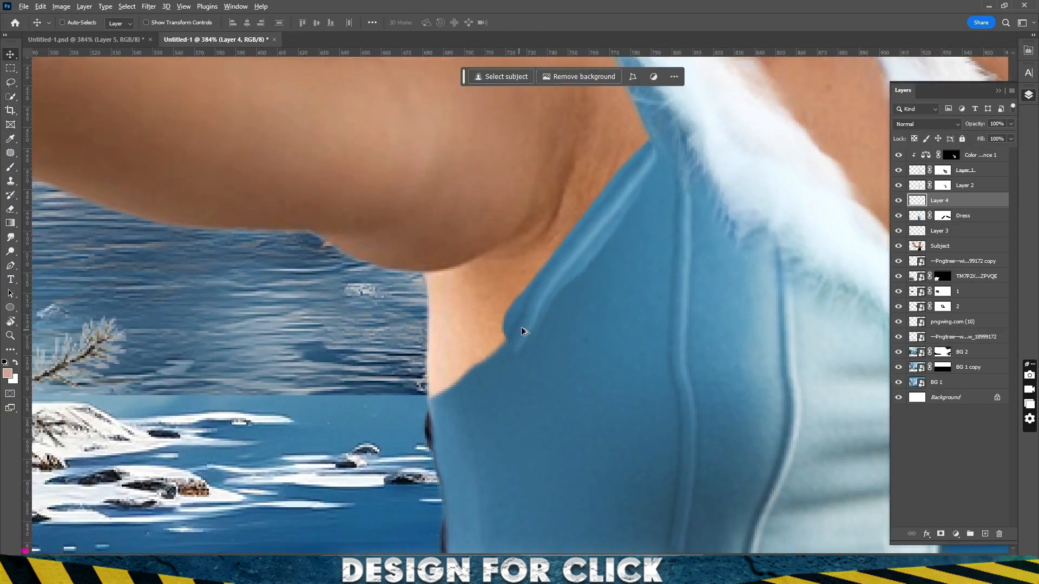
pyautogui.keyDown('alt'); pyautogui.moveTo(524, 331); pyautogui.dragTo(391, 498); pyautogui.keyUp('alt')
pyautogui.hotkey('ctrl', 't')
pyautogui.moveTo(571, 346); pyautogui.dragTo(577, 353)
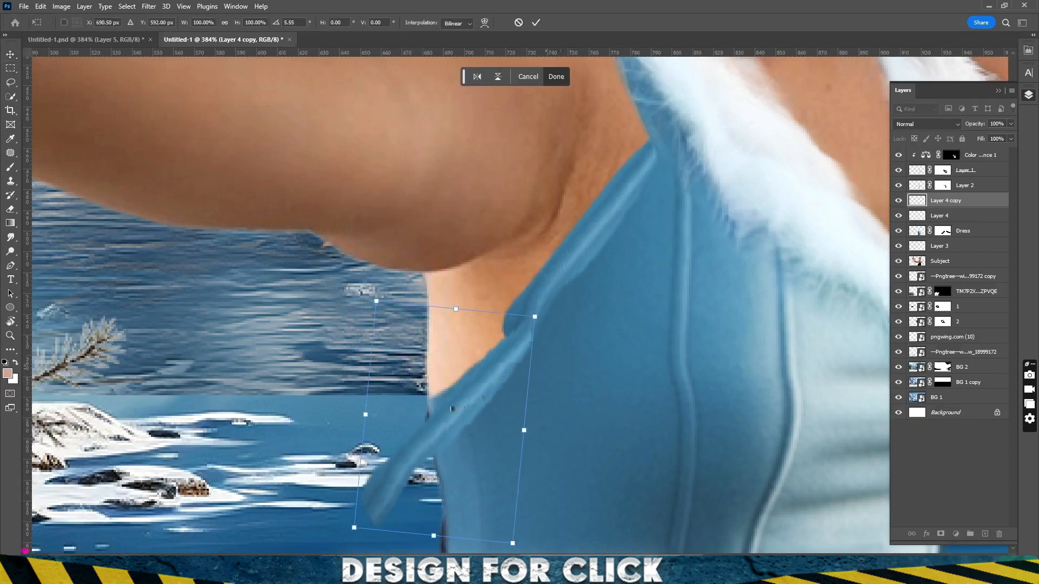
pyautogui.press('Return')
pyautogui.scroll(-10, 585, 402)
pyautogui.scroll(5, 649, 391)
# Duplicate the trim strip again and rotate it along the shoulder strap beside the fur collar
pyautogui.keyDown('alt'); pyautogui.moveTo(382, 412); pyautogui.dragTo(442, 299); pyautogui.keyUp('alt')
pyautogui.scroll(4, 512, 299)
pyautogui.hotkey('ctrl', 't')
pyautogui.moveTo(495, 316); pyautogui.dragTo(433, 211)
pyautogui.moveTo(407, 324); pyautogui.dragTo(425, 274)
pyautogui.press('Return')
pyautogui.scroll(-3, 503, 416)
pyautogui.scroll(3, 503, 416)
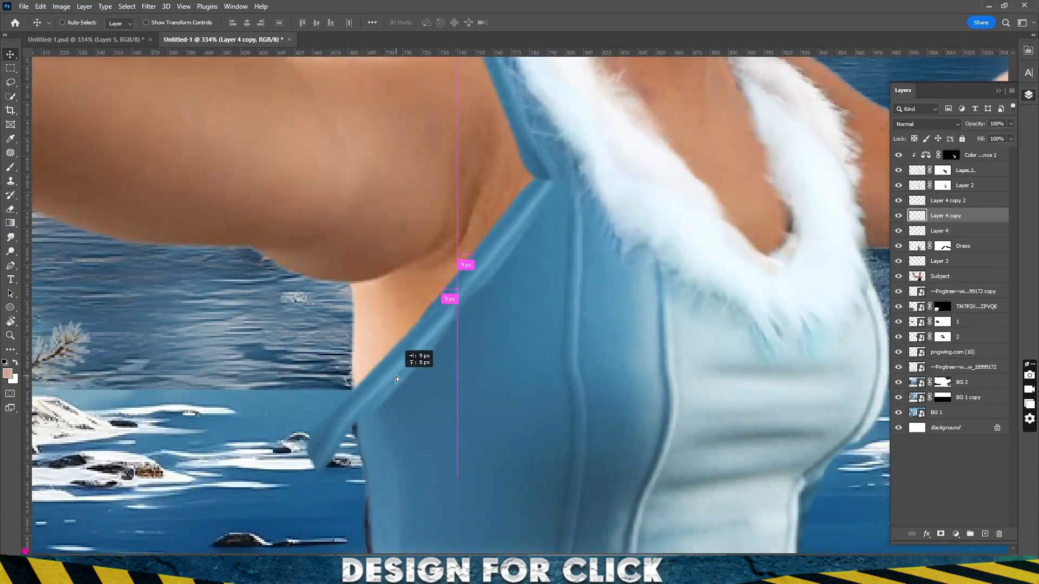
# Merge Layer 4 and Layer 4 copy into one armhole trim layer
pyautogui.click(940, 230)
pyautogui.keyDown('ctrl'); pyautogui.click(946, 216); pyautogui.keyUp('ctrl')
pyautogui.hotkey('ctrl', 'e')
# Warp the Layer 4 copy trim strip so it bends along the curved armhole edge under the raised arm
pyautogui.scroll(1, 556, 336)
pyautogui.hotkey('ctrl', 't')
pyautogui.rightClick(470, 269)
pyautogui.click(492, 342)
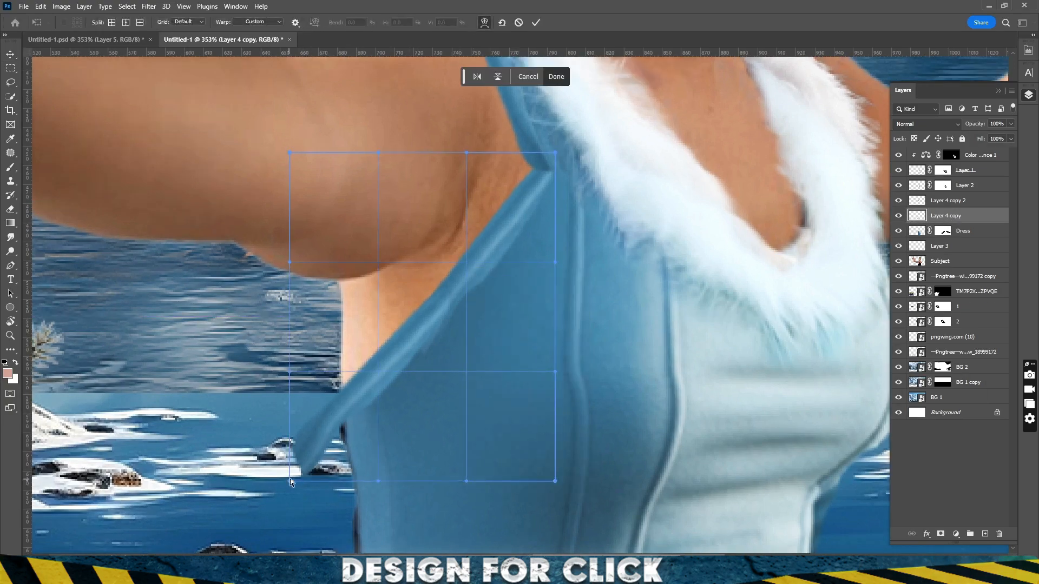
pyautogui.moveTo(290, 480); pyautogui.dragTo(307, 381)
pyautogui.moveTo(360, 349); pyautogui.dragTo(336, 359)
pyautogui.moveTo(555, 153); pyautogui.dragTo(549, 141)
pyautogui.moveTo(445, 292); pyautogui.dragTo(455, 306)
pyautogui.moveTo(397, 351); pyautogui.dragTo(406, 364)
pyautogui.moveTo(496, 250); pyautogui.dragTo(508, 266)
pyautogui.moveTo(319, 388); pyautogui.dragTo(316, 395)
pyautogui.scroll(-9, 402, 330)
pyautogui.scroll(6, 402, 330)
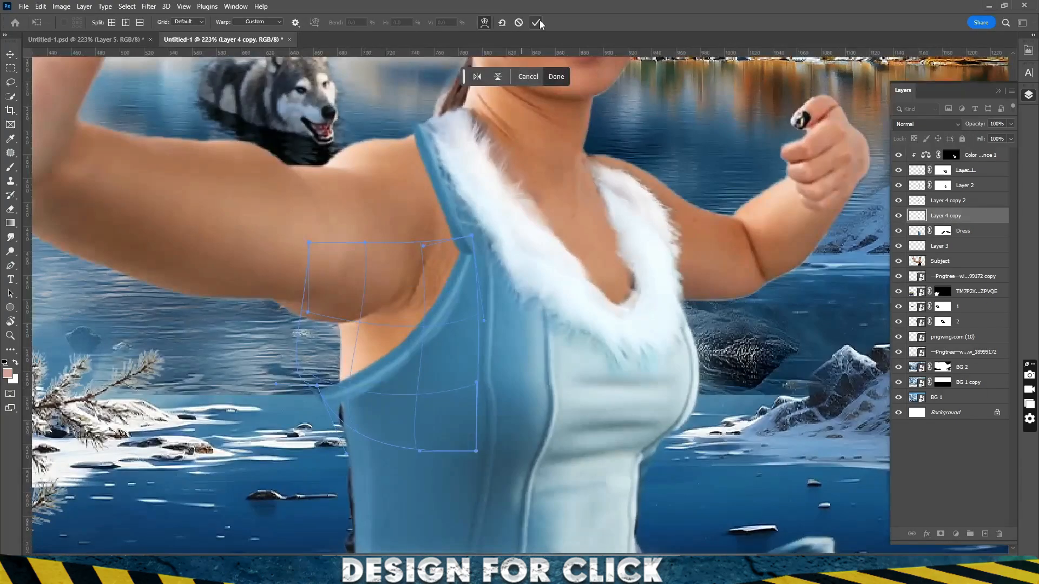
pyautogui.click(536, 22)
# Warp the Layer 4 copy 2 trim strip to follow the shoulder strap edge beside the fur collar
pyautogui.scroll(2, 495, 254)
pyautogui.keyDown('ctrl'); pyautogui.click(476, 190); pyautogui.keyUp('ctrl')
pyautogui.click(976, 203)
pyautogui.hotkey('ctrl', 't')
pyautogui.rightClick(459, 159)
pyautogui.click(489, 231)
pyautogui.moveTo(476, 205); pyautogui.dragTo(497, 330)
pyautogui.moveTo(431, 187); pyautogui.dragTo(446, 184)
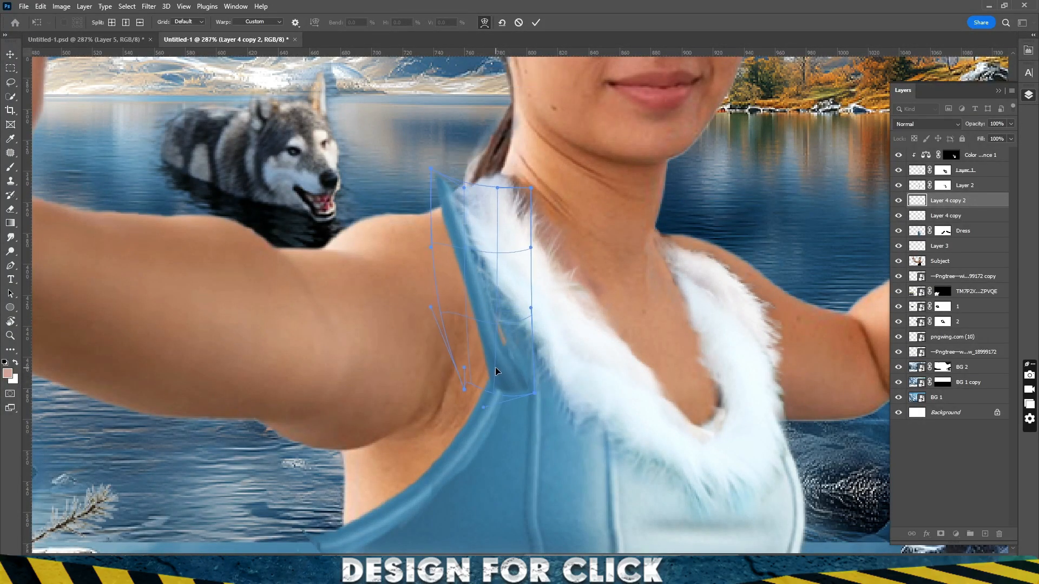
pyautogui.click(558, 80)
# Add a mask to Layer 4 copy 2 and brush away the strip's excess at the shoulder and beside the fur
pyautogui.scroll(-4, 525, 284)
pyautogui.click(940, 534)
pyautogui.scroll(6, 541, 301)
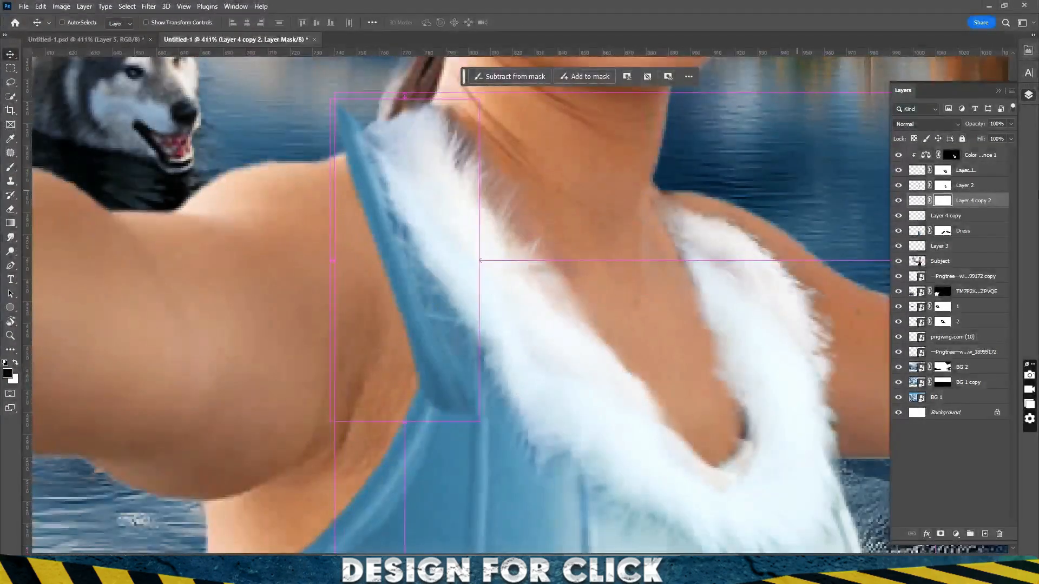
pyautogui.press('b')
pyautogui.moveTo(345, 122); pyautogui.dragTo(353, 163)
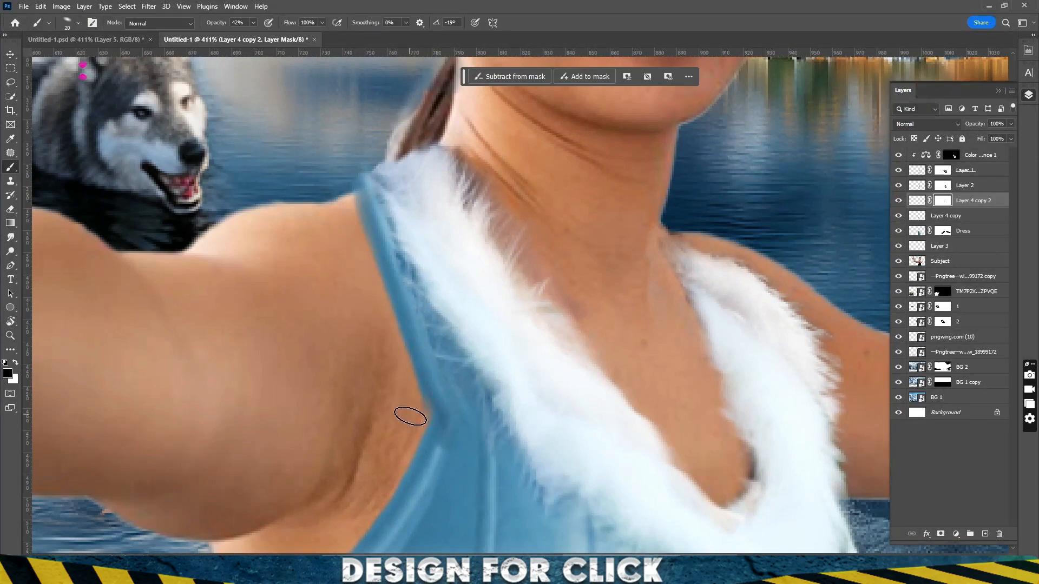
pyautogui.scroll(-2, 397, 361)
pyautogui.moveTo(398, 360); pyautogui.dragTo(418, 282)
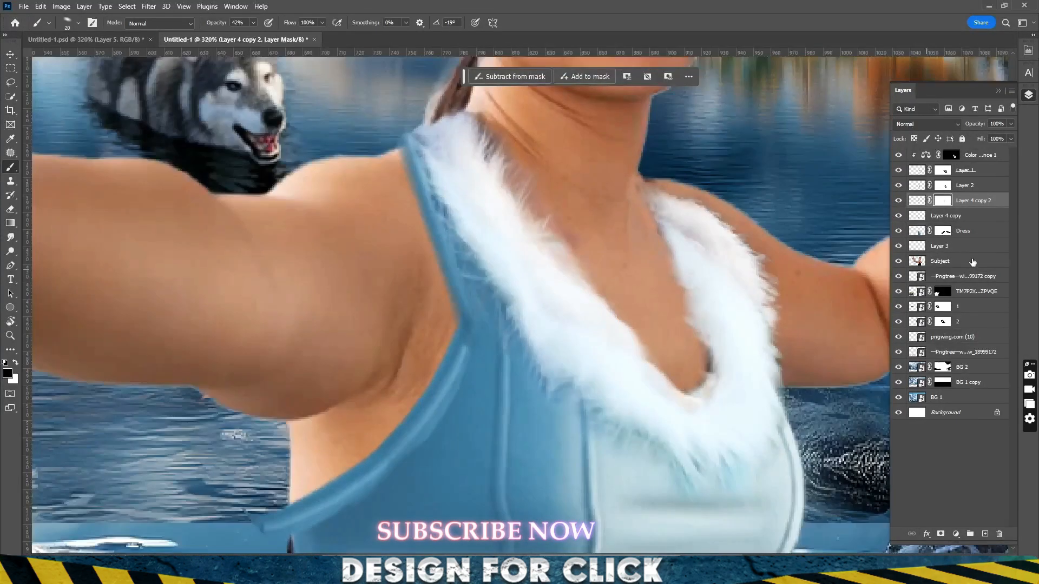
# Ready the Clone Stamp for the trim joint and add an empty layer directly above Layer 4 copy 2
pyautogui.click(945, 215)
pyautogui.click(898, 216)
pyautogui.click(898, 216)
pyautogui.scroll(4, 459, 362)
pyautogui.click(11, 181)
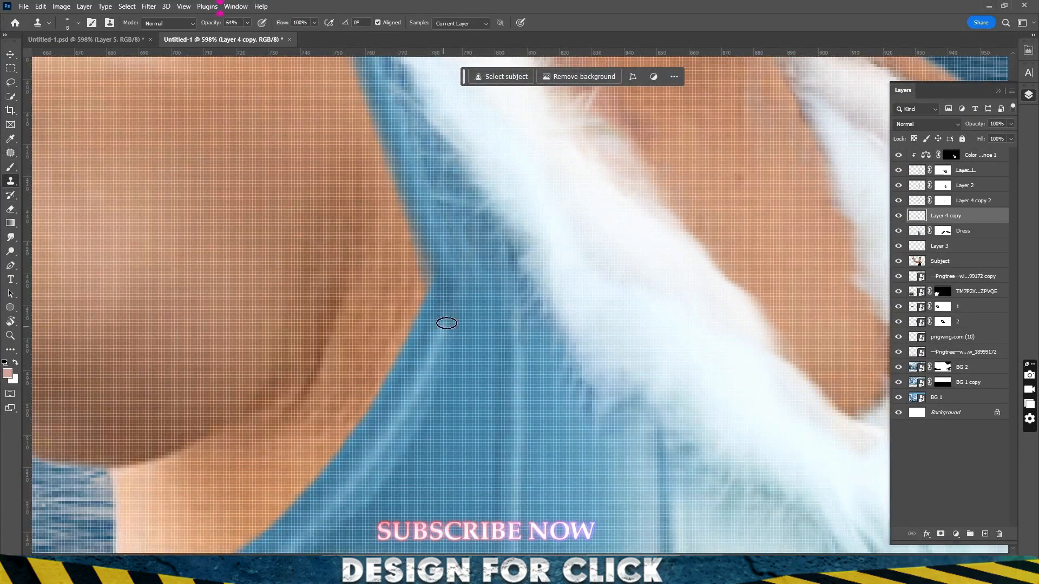
pyautogui.hotkey('ctrl', 'shift', 'alt', 'n')
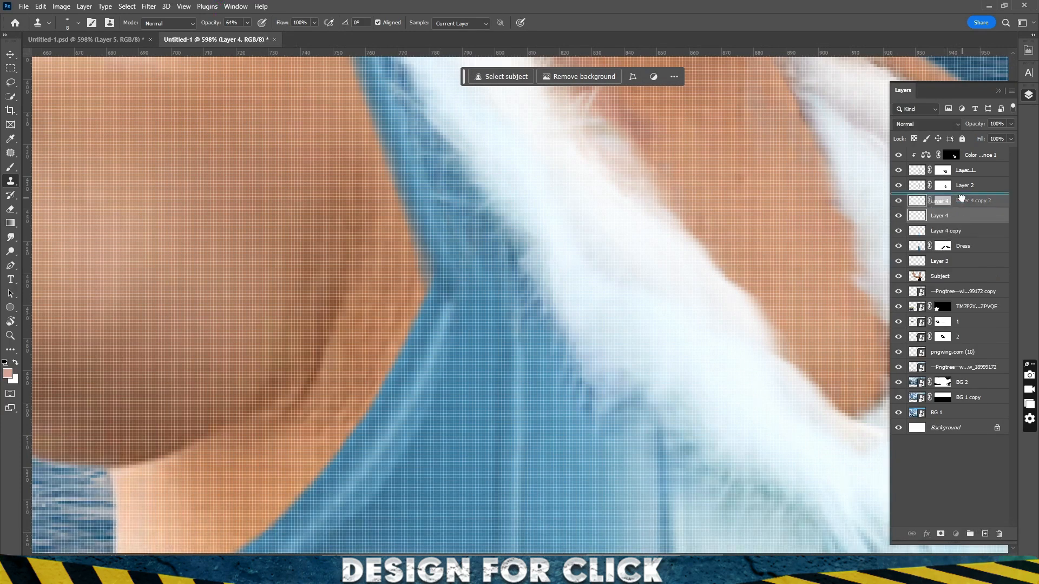
pyautogui.moveTo(961, 199); pyautogui.dragTo(961, 195)
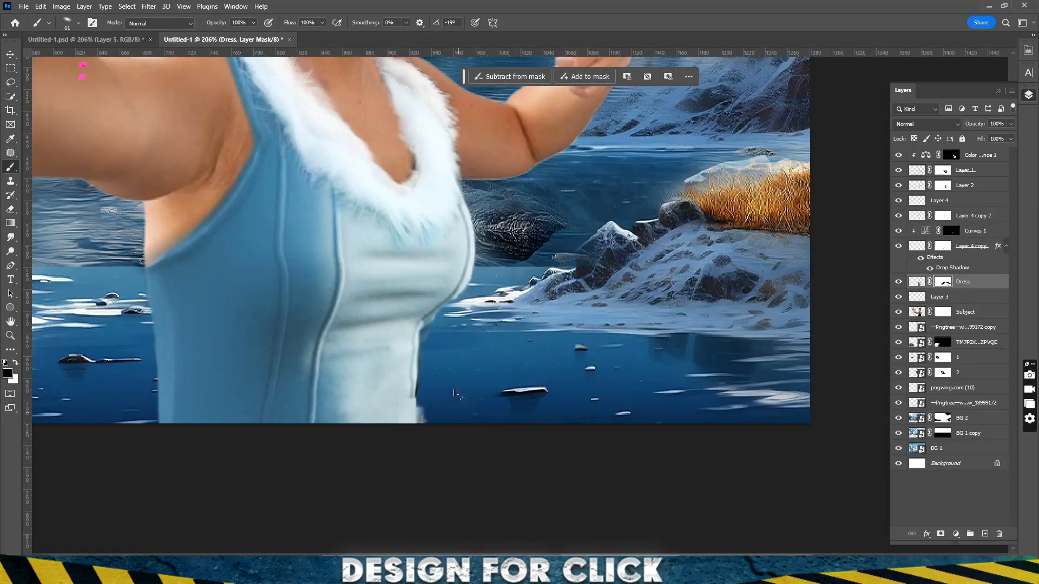
# Paint on the Dress and Subject layer masks to remove the leftover fringe beside the dress waist
pyautogui.scroll(4, 450, 387)
pyautogui.keyDown('alt'); pyautogui.rightClick(449, 378); pyautogui.keyUp('alt')
pyautogui.moveTo(472, 500); pyautogui.dragTo(457, 420)
pyautogui.click(942, 312)
pyautogui.scroll(-2, 496, 389)
pyautogui.keyDown('ctrl'); pyautogui.click(422, 373); pyautogui.keyUp('ctrl')
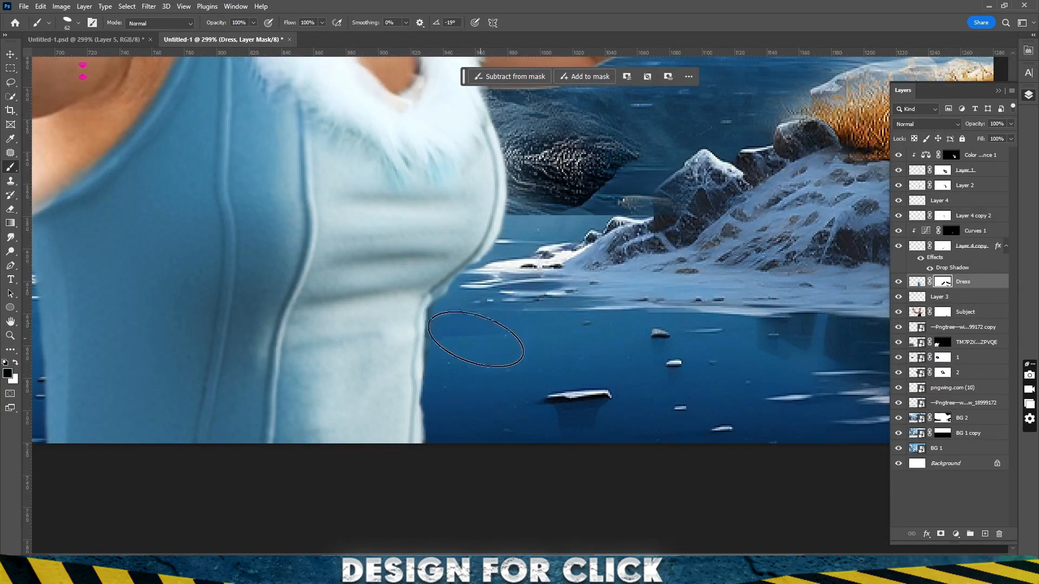
pyautogui.click(939, 313)
pyautogui.moveTo(530, 414); pyautogui.dragTo(422, 412)
pyautogui.moveTo(481, 295); pyautogui.dragTo(497, 297)
pyautogui.moveTo(489, 361); pyautogui.dragTo(499, 373)
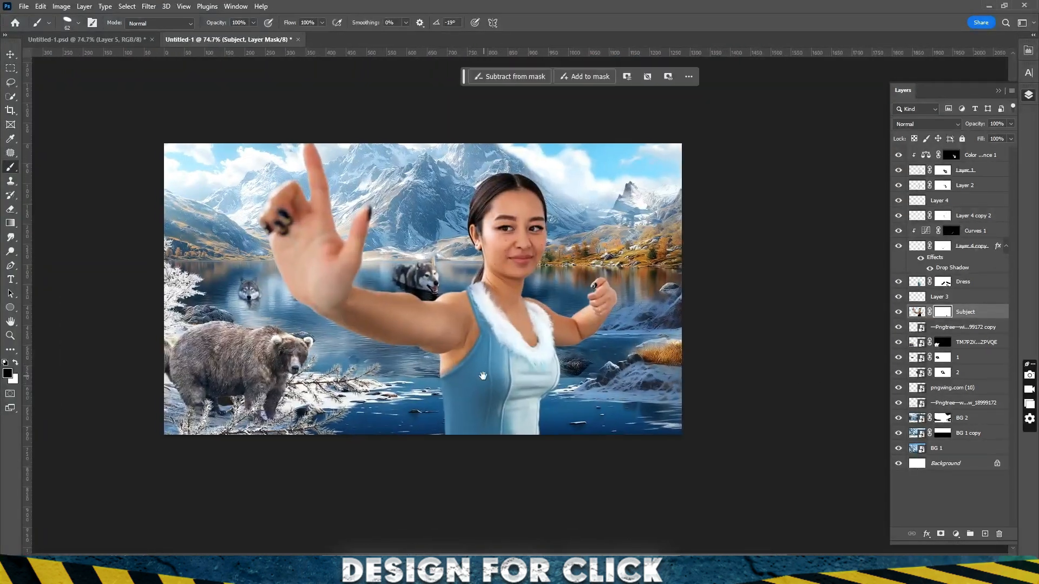
# Group all layers from Subject up to the Color Balance adjustment, and group the scenery layers down to BG 1 separately
pyautogui.keyDown('shift'); pyautogui.click(982, 157); pyautogui.keyUp('shift')
pyautogui.hotkey('ctrl', 'g')
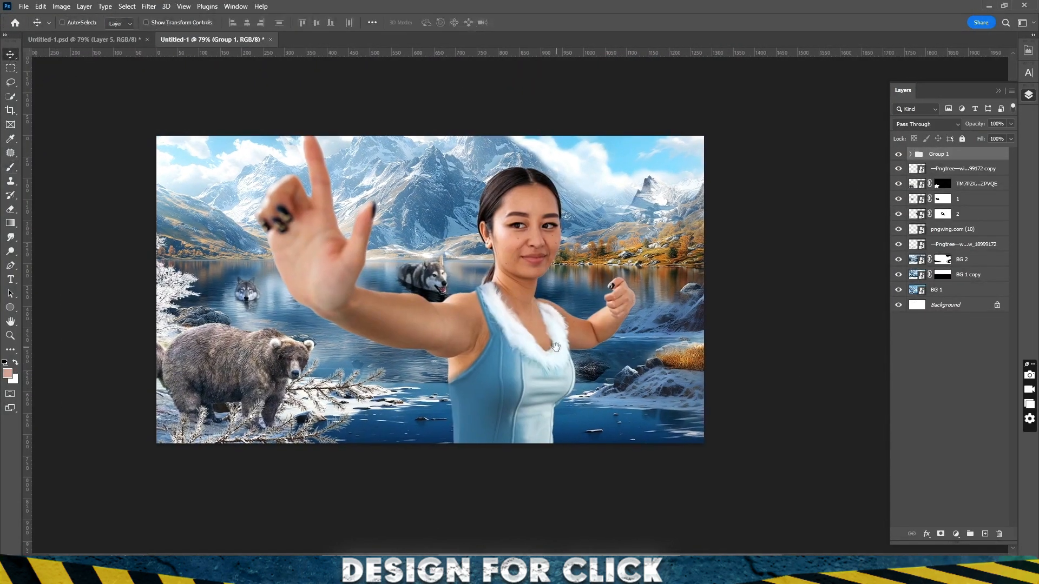
pyautogui.click(910, 155)
pyautogui.click(985, 169)
pyautogui.click(910, 155)
pyautogui.click(970, 170)
pyautogui.keyDown('shift'); pyautogui.click(955, 290); pyautogui.keyUp('shift')
pyautogui.hotkey('ctrl', 'g')
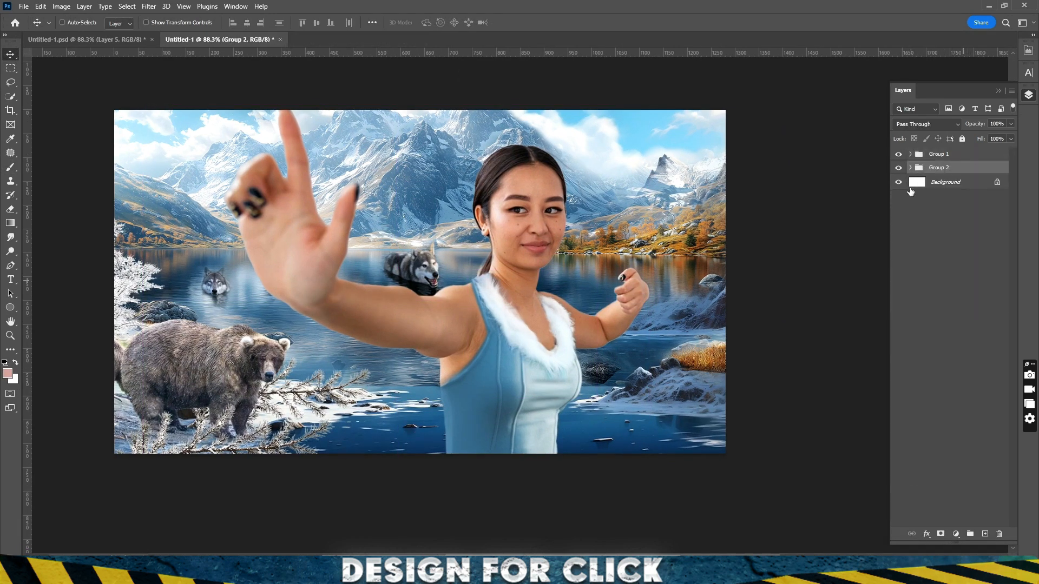
# Stamp the subject alone into a merged layer above Group 1 with the backdrop hidden, and show only it over Group 2
pyautogui.click(898, 168)
pyautogui.click(911, 155)
pyautogui.click(898, 354)
pyautogui.click(984, 170)
pyautogui.hotkey('ctrl', 'alt', 'shift', 'e')
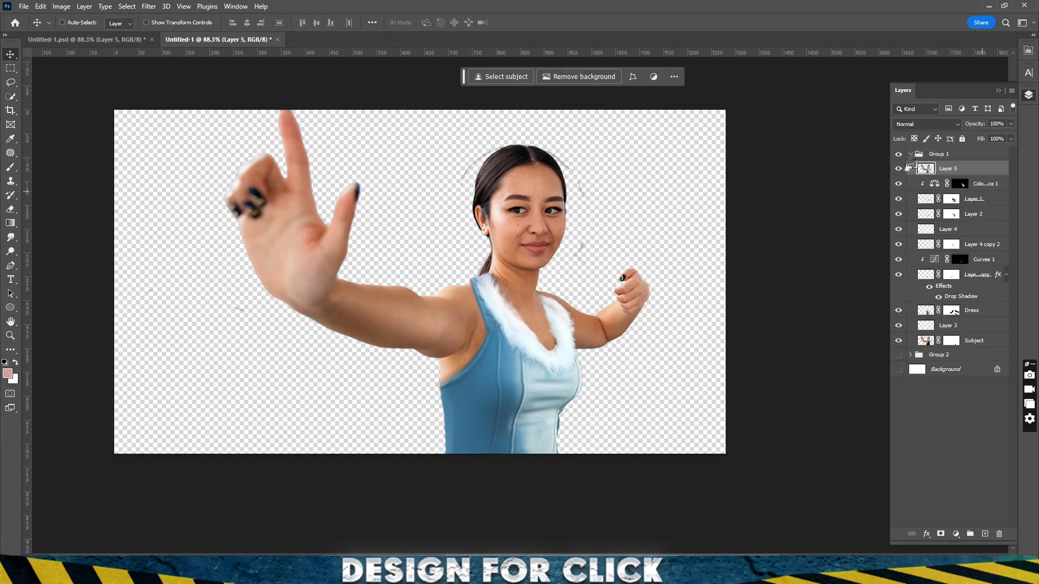
pyautogui.click(911, 169)
pyautogui.click(898, 169)
pyautogui.click(898, 183)
# Add a Color Balance adjustment clipped to the merged subject, with midtones at Magenta–Green -7 and Yellow–Blue +10
pyautogui.scroll(2, 507, 260)
pyautogui.scroll(-5, 541, 299)
pyautogui.moveTo(83, 121); pyautogui.dragTo(114, 116)
pyautogui.scroll(2, 609, 241)
pyautogui.click(956, 534)
pyautogui.click(980, 432)
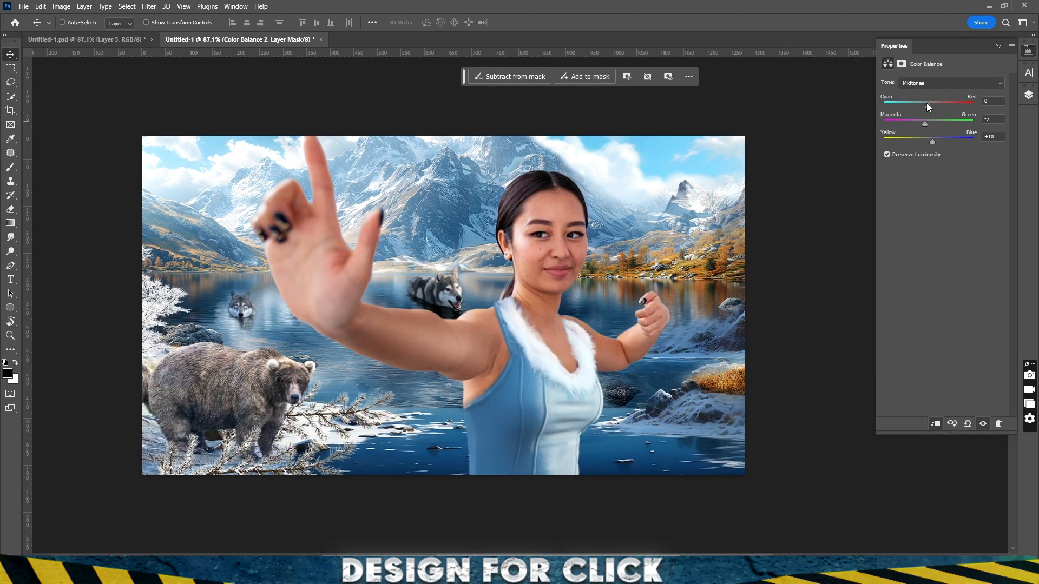
# Add a clipped Exposure adjustment on the subject, set Exposure to +3.16 and invert its mask
pyautogui.click(1029, 96)
pyautogui.click(955, 535)
pyautogui.click(971, 404)
pyautogui.click(935, 424)
pyautogui.moveTo(942, 108); pyautogui.dragTo(969, 110)
pyautogui.moveTo(576, 198); pyautogui.dragTo(588, 198)
pyautogui.hotkey('ctrl', 'i')
# Paint the exposure highlight in along the hair, face edge and shoulder, with the brush at 19% opacity
pyautogui.moveTo(517, 192)
pyautogui.mouseDown()
pyautogui.moveTo(551, 253)
pyautogui.moveTo(577, 254)
pyautogui.mouseUp()
pyautogui.press('b')
pyautogui.moveTo(405, 175); pyautogui.dragTo(391, 178)
pyautogui.press('x')
pyautogui.moveTo(461, 111)
pyautogui.mouseDown()
pyautogui.moveTo(340, 270)
pyautogui.moveTo(436, 144)
pyautogui.moveTo(688, 155)
pyautogui.moveTo(419, 198)
pyautogui.moveTo(354, 401)
pyautogui.mouseUp()
pyautogui.moveTo(451, 294)
pyautogui.mouseDown()
pyautogui.moveTo(432, 327)
pyautogui.moveTo(511, 330)
pyautogui.mouseUp()
pyautogui.moveTo(216, 24); pyautogui.dragTo(182, 27)
pyautogui.moveTo(481, 208); pyautogui.dragTo(464, 432)
pyautogui.hotkey('ctrl', 'z')
pyautogui.moveTo(473, 358); pyautogui.dragTo(480, 437)
pyautogui.moveTo(476, 424)
pyautogui.mouseDown()
pyautogui.moveTo(517, 362)
pyautogui.moveTo(717, 191)
pyautogui.mouseUp()
pyautogui.moveTo(583, 361)
pyautogui.mouseDown()
pyautogui.moveTo(529, 357)
pyautogui.moveTo(551, 356)
pyautogui.mouseUp()
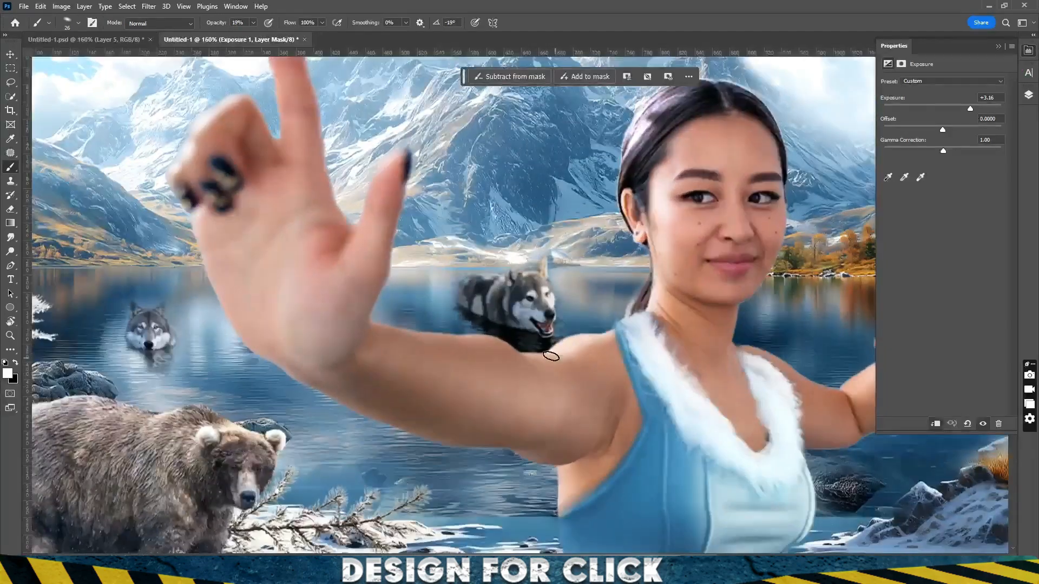
# Paint thin rim highlights on the Exposure mask along the upper forearm, thumb and fingers of the raised hand
pyautogui.moveTo(419, 332); pyautogui.dragTo(369, 318)
pyautogui.moveTo(394, 152); pyautogui.dragTo(409, 152)
pyautogui.moveTo(406, 219); pyautogui.dragTo(357, 375)
pyautogui.moveTo(395, 264); pyautogui.dragTo(419, 149)
pyautogui.moveTo(373, 166); pyautogui.dragTo(457, 341)
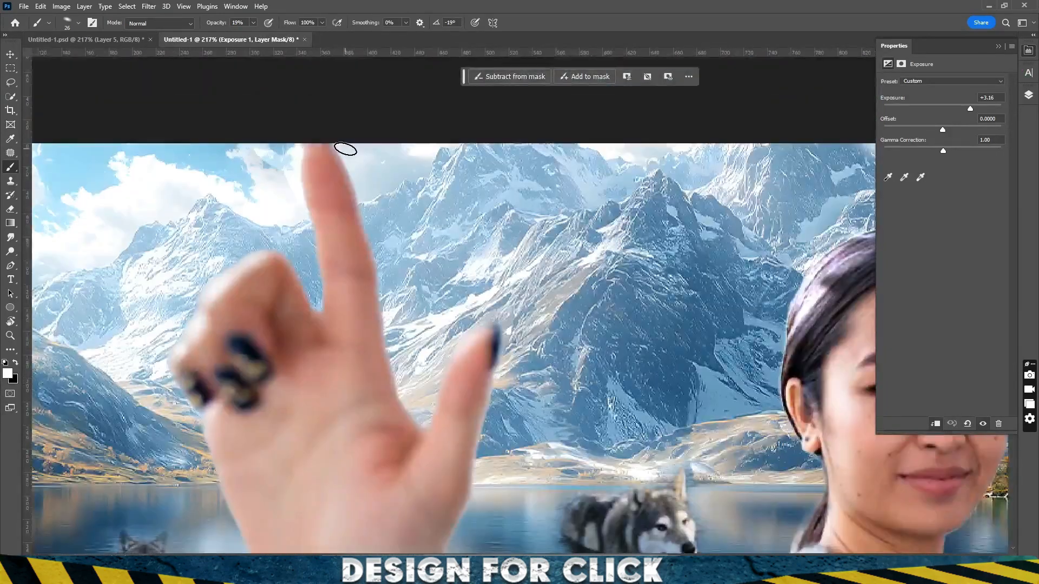
pyautogui.moveTo(288, 282); pyautogui.dragTo(276, 242)
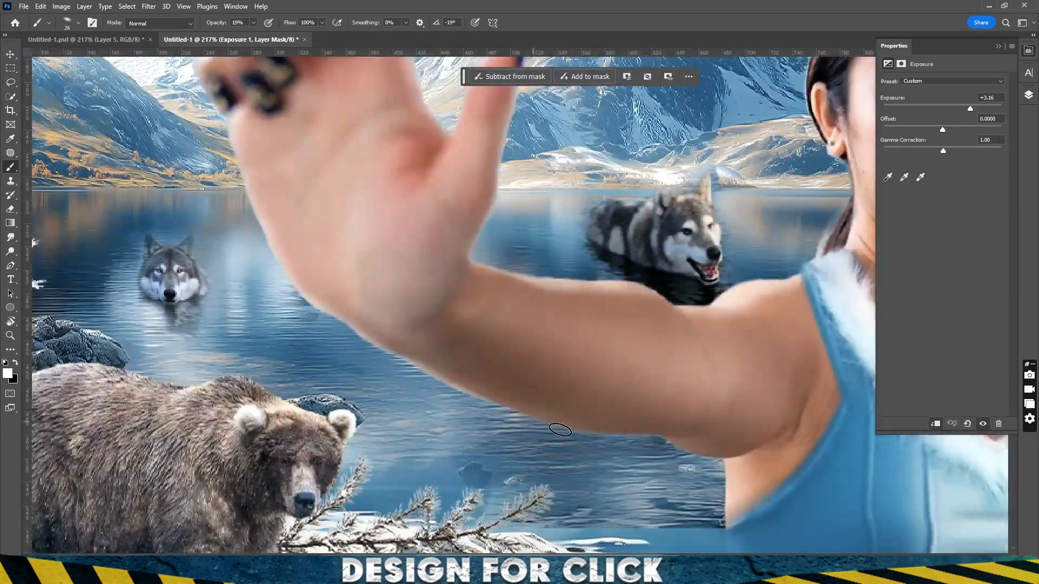
# Extend the Exposure mask highlights along the outstretched arm and the woman's body edges
pyautogui.moveTo(697, 383); pyautogui.dragTo(502, 307)
pyautogui.moveTo(615, 327); pyautogui.dragTo(687, 324)
pyautogui.moveTo(358, 183); pyautogui.dragTo(440, 213)
pyautogui.moveTo(524, 249); pyautogui.dragTo(588, 215)
pyautogui.moveTo(590, 126)
pyautogui.mouseDown()
pyautogui.moveTo(577, 215)
pyautogui.moveTo(648, 271)
pyautogui.mouseUp()
pyautogui.moveTo(517, 225); pyautogui.dragTo(452, 229)
pyautogui.moveTo(401, 173); pyautogui.dragTo(546, 376)
# Enlarge the brush and refine the highlights around the face by alternately revealing and hiding the exposure effect
pyautogui.press(']')
pyautogui.press(']')
pyautogui.press(']')
pyautogui.press(']')
pyautogui.moveTo(407, 221); pyautogui.dragTo(391, 288)
pyautogui.moveTo(425, 167)
pyautogui.mouseDown()
pyautogui.moveTo(460, 195)
pyautogui.moveTo(487, 174)
pyautogui.mouseUp()
pyautogui.press('x')
pyautogui.moveTo(572, 159); pyautogui.dragTo(516, 156)
pyautogui.press('x')
pyautogui.moveTo(516, 155)
pyautogui.mouseDown()
pyautogui.moveTo(550, 148)
pyautogui.moveTo(549, 242)
pyautogui.moveTo(566, 243)
pyautogui.mouseUp()
pyautogui.press('x')
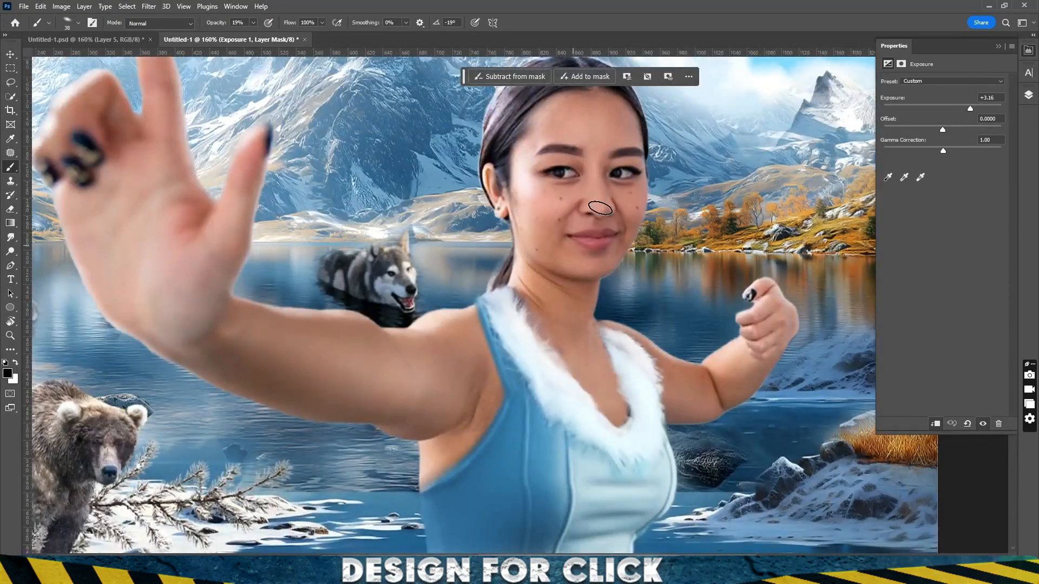
# Adjust the brush tip to 66 px at a -71° angle and build up further exposure highlights on the subject
pyautogui.moveTo(604, 170); pyautogui.dragTo(619, 170)
pyautogui.press('x')
pyautogui.moveTo(493, 205); pyautogui.dragTo(481, 300)
pyautogui.hotkey('ctrl', 'z')
pyautogui.rightClick(486, 209)
pyautogui.press('Return')
pyautogui.moveTo(515, 234); pyautogui.dragTo(472, 317)
pyautogui.moveTo(577, 184)
pyautogui.mouseDown()
pyautogui.moveTo(564, 184)
pyautogui.moveTo(621, 200)
pyautogui.mouseUp()
pyautogui.rightClick(581, 167)
pyautogui.press('Return')
pyautogui.moveTo(577, 181)
pyautogui.mouseDown()
pyautogui.moveTo(513, 303)
pyautogui.moveTo(500, 308)
pyautogui.moveTo(514, 304)
pyautogui.mouseUp()
pyautogui.moveTo(533, 373)
pyautogui.mouseDown()
pyautogui.moveTo(511, 375)
pyautogui.moveTo(506, 279)
pyautogui.mouseUp()
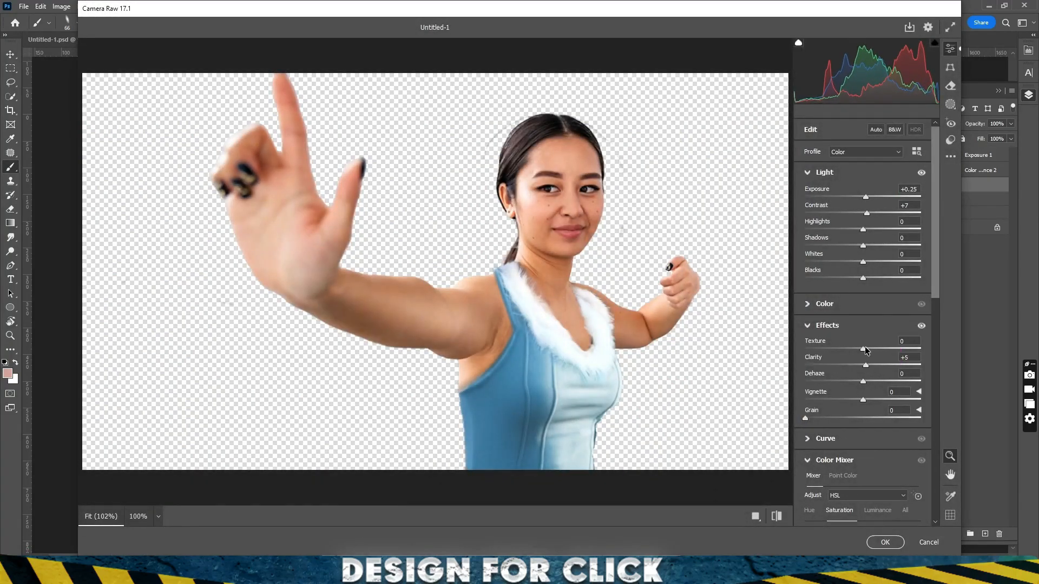
# In the Camera Raw filter, set Texture to +7 and saturation to Oranges -2, Yellows +8 and Blues +18
pyautogui.scroll(-3, 821, 504)
pyautogui.moveTo(863, 362); pyautogui.dragTo(860, 366)
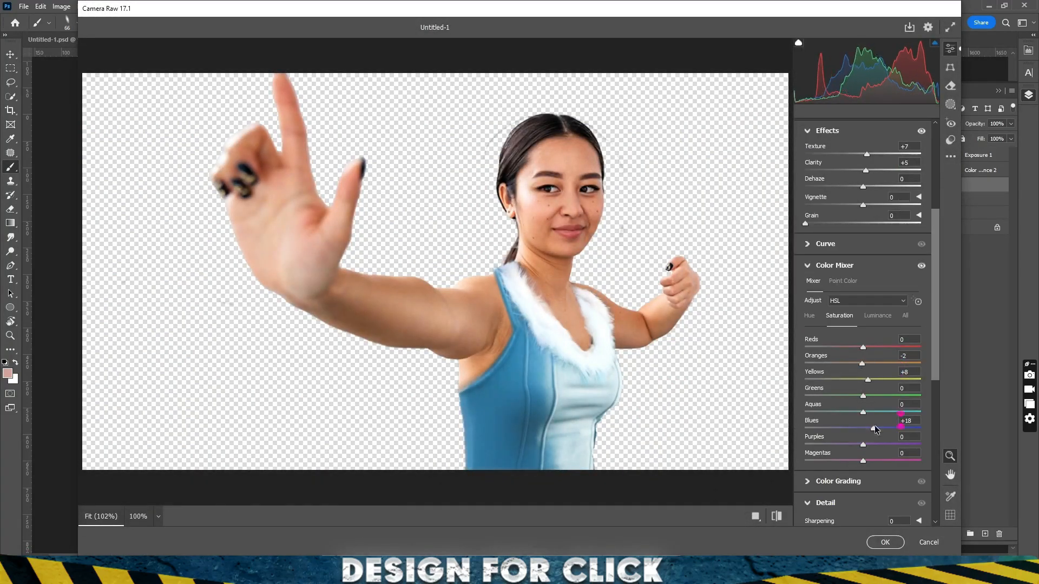
pyautogui.scroll(5, 872, 176)
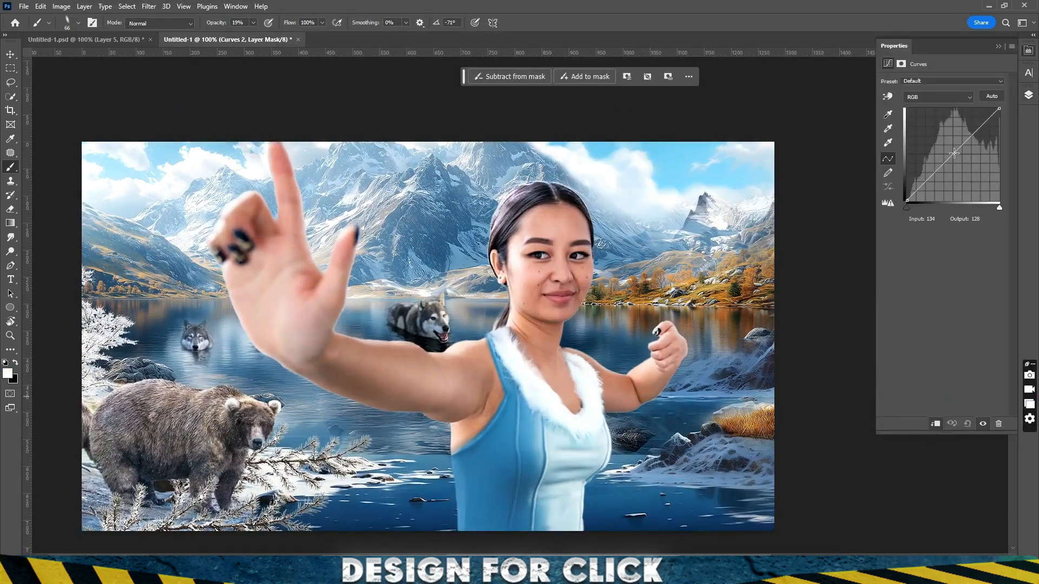
# Raise the Curves 2 midtone point to input 114, output 151, and invert the adjustment's mask
pyautogui.moveTo(954, 154); pyautogui.dragTo(948, 146)
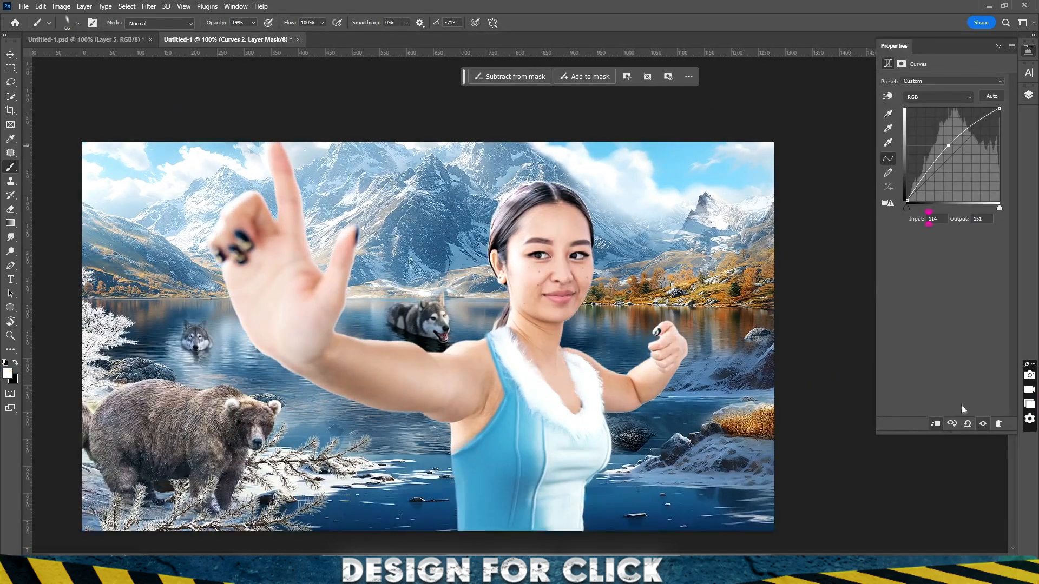
pyautogui.hotkey('ctrl', 'i')
pyautogui.scroll(2, 528, 258)
# Paint the Curves 2 brightening onto the face, raised arm and dress with a 110 px soft brush at 19% opacity
pyautogui.rightClick(561, 306)
pyautogui.click(619, 4)
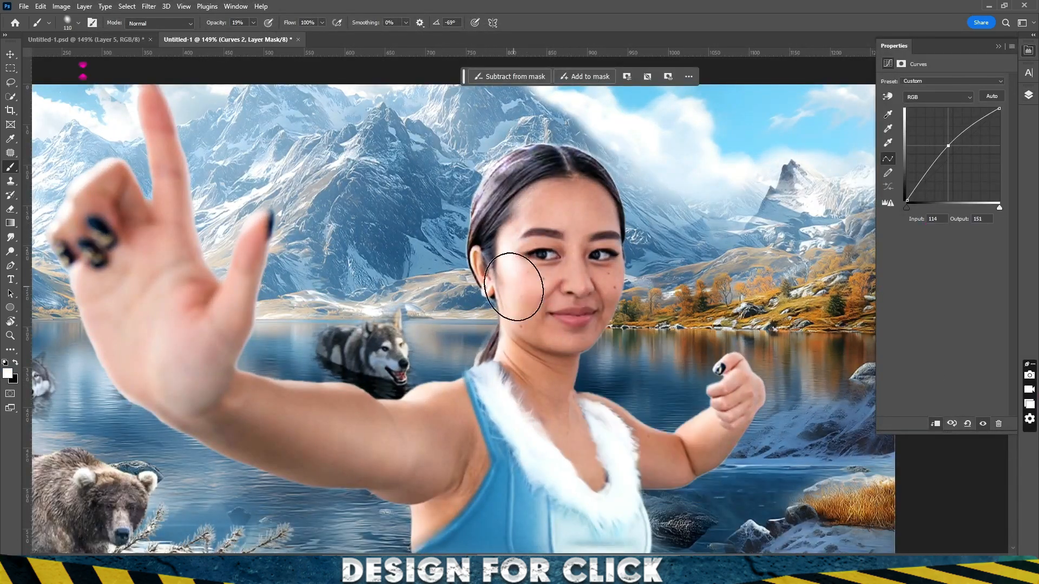
pyautogui.moveTo(389, 415); pyautogui.dragTo(412, 318)
pyautogui.moveTo(259, 252); pyautogui.dragTo(327, 336)
pyautogui.moveTo(578, 186)
pyautogui.mouseDown()
pyautogui.moveTo(512, 128)
pyautogui.moveTo(496, 234)
pyautogui.mouseUp()
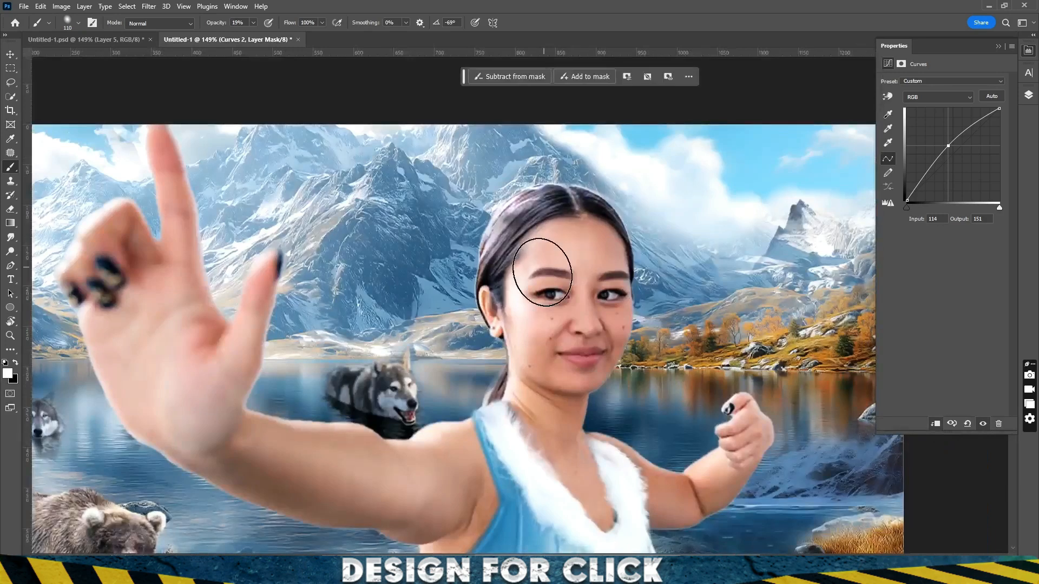
pyautogui.scroll(-2, 617, 447)
pyautogui.moveTo(617, 447); pyautogui.dragTo(590, 285)
pyautogui.scroll(1, 463, 193)
pyautogui.moveTo(464, 193); pyautogui.dragTo(435, 165)
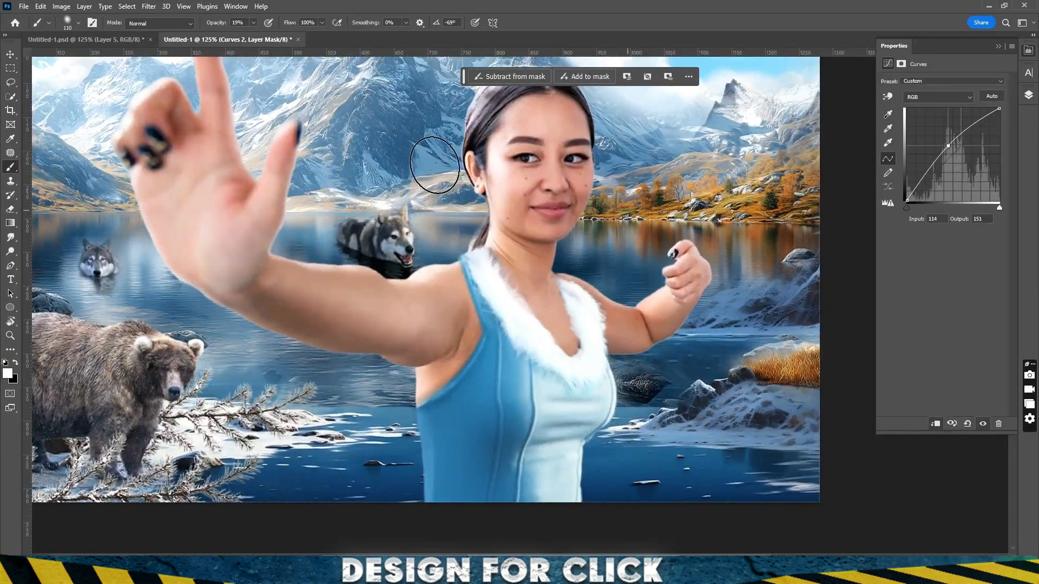
# Add another clipped Curves adjustment, lower its midtone to input 135, output 97, and invert its mask
pyautogui.click(1029, 96)
pyautogui.click(951, 537)
pyautogui.click(972, 396)
pyautogui.moveTo(955, 152); pyautogui.dragTo(955, 165)
pyautogui.hotkey('ctrl', 'i')
# Reshape the soft brush tip and paint the Curves 3 darkening onto the shadow areas of the arms and dress
pyautogui.rightClick(434, 297)
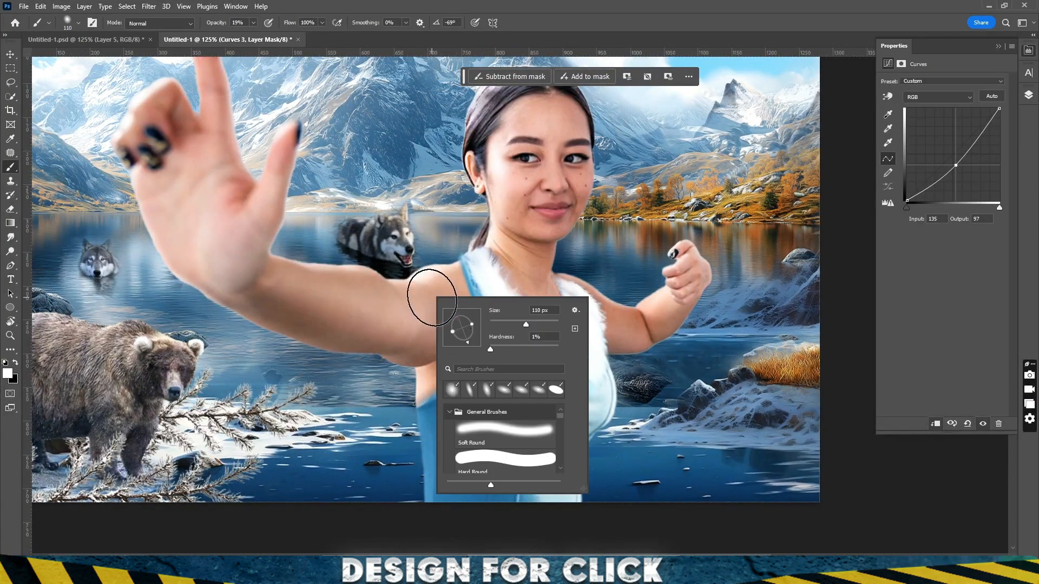
pyautogui.moveTo(472, 327); pyautogui.dragTo(466, 329)
pyautogui.press('Return')
pyautogui.scroll(3, 454, 357)
pyautogui.moveTo(270, 339); pyautogui.dragTo(377, 361)
pyautogui.moveTo(636, 254); pyautogui.dragTo(521, 418)
pyautogui.moveTo(607, 463); pyautogui.dragTo(561, 215)
pyautogui.moveTo(517, 441)
pyautogui.mouseDown()
pyautogui.moveTo(433, 427)
pyautogui.moveTo(458, 401)
pyautogui.mouseUp()
pyautogui.moveTo(457, 394); pyautogui.dragTo(465, 374)
pyautogui.scroll(2, 465, 374)
pyautogui.scroll(1, 465, 374)
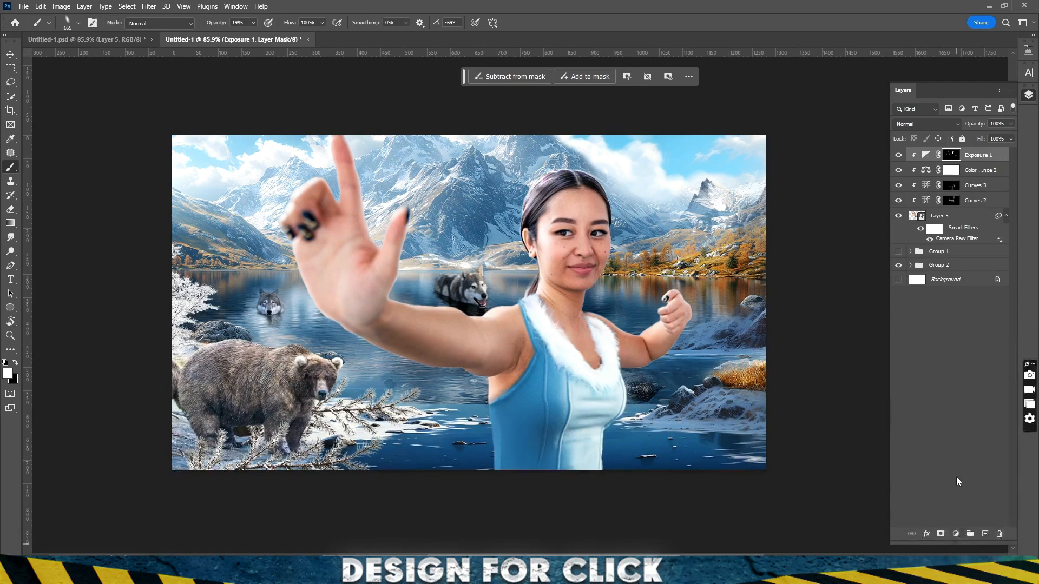
# Add a clipped layer above the Exposure adjustment and paint soft white highlights on the hair at 19% brush opacity
pyautogui.click(985, 534)
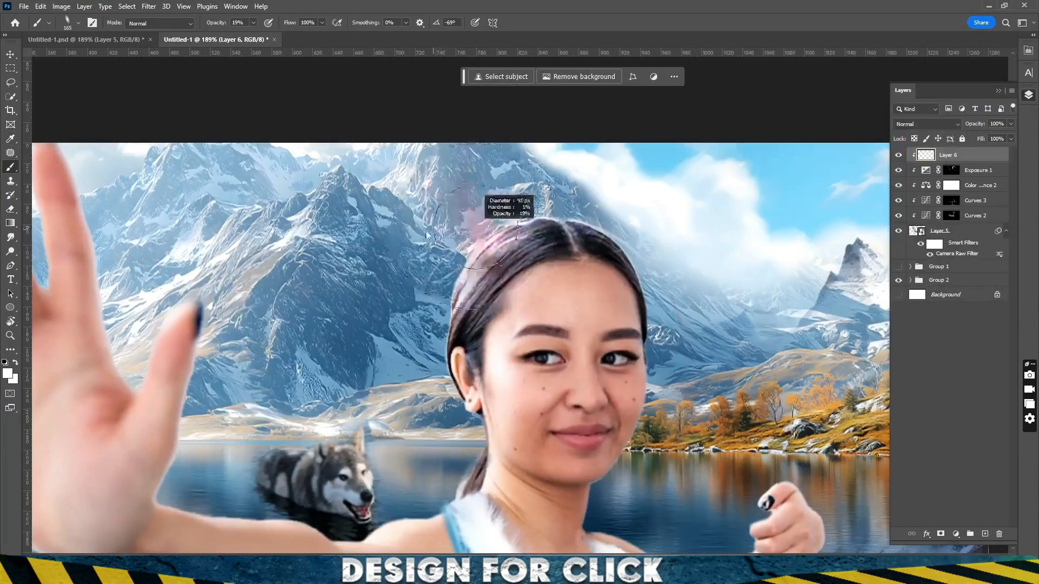
pyautogui.moveTo(427, 235); pyautogui.dragTo(418, 236)
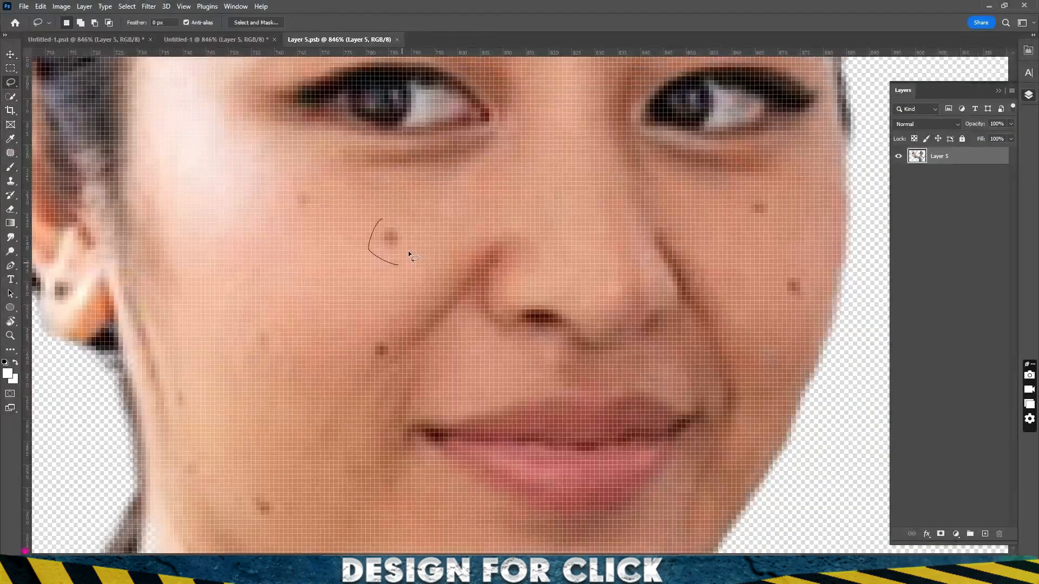
# Remove the moles and blemishes from the face with the Spot Healing Brush inside the woman's smart object
pyautogui.rightClick(10, 153)
pyautogui.click(54, 152)
pyautogui.click(395, 239)
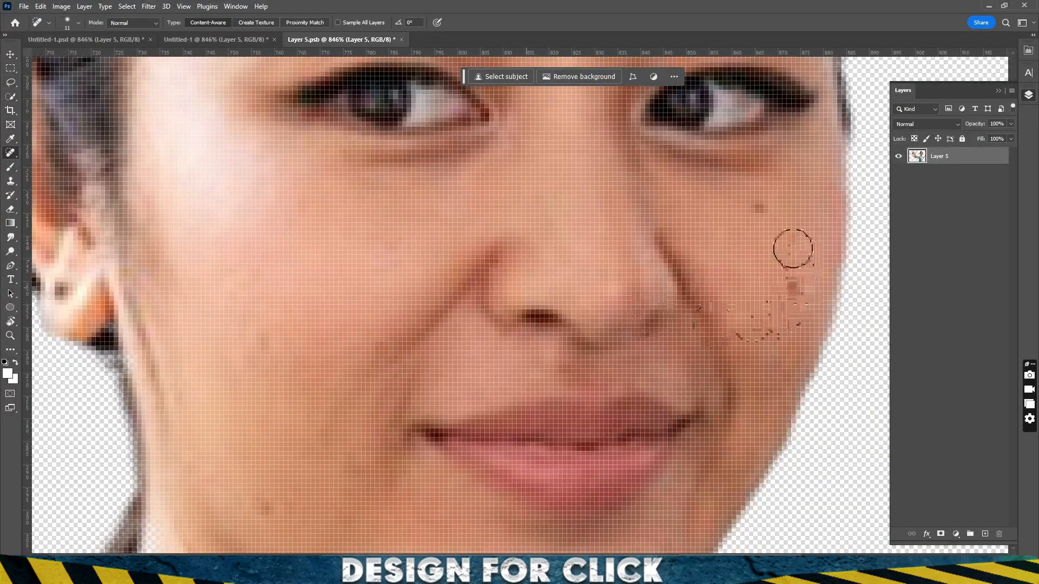
pyautogui.scroll(-6, 595, 331)
pyautogui.scroll(-5, 606, 325)
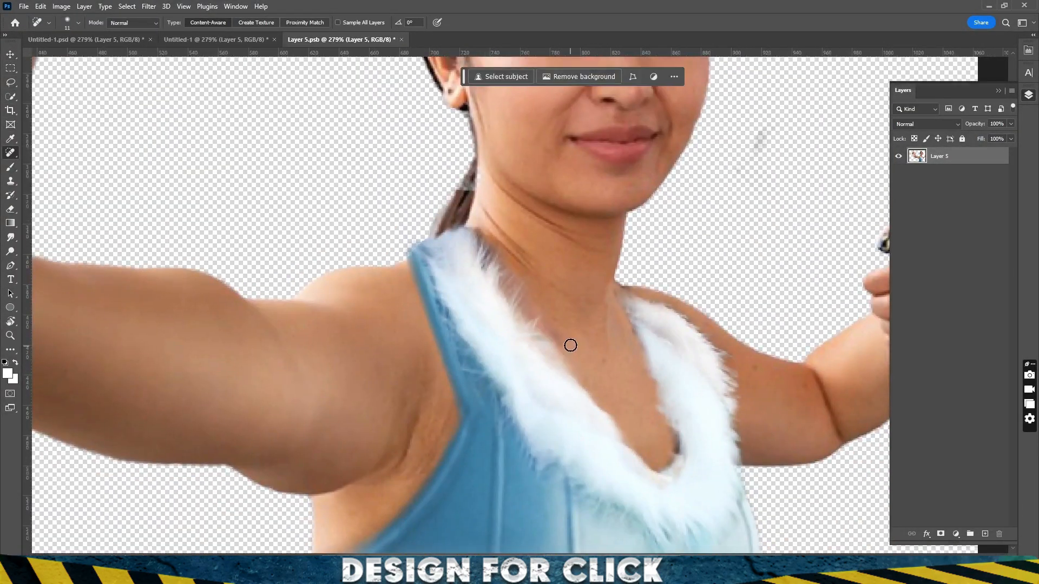
# Clean up the remaining skin spots on the neck, chest and arms with the Spot Healing Brush
pyautogui.moveTo(490, 248); pyautogui.dragTo(494, 265)
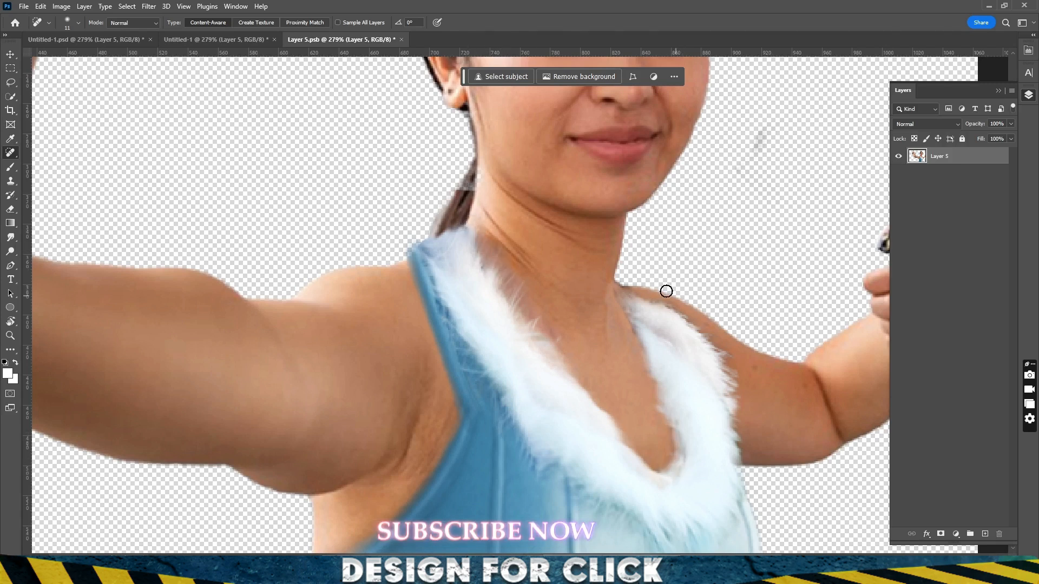
pyautogui.scroll(-4, 736, 431)
pyautogui.hscroll(1, 506, 308)
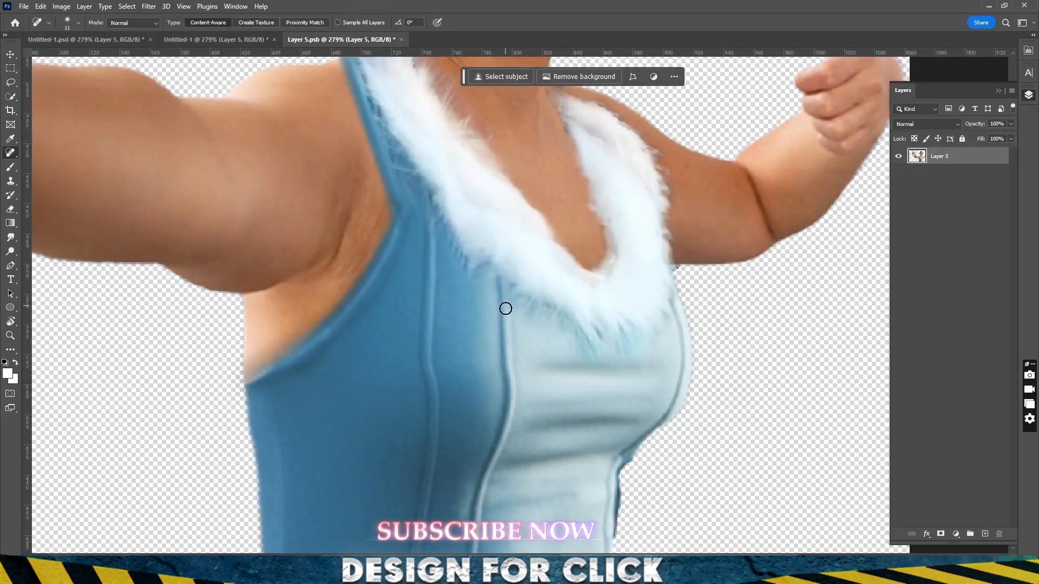
pyautogui.moveTo(417, 209); pyautogui.dragTo(485, 298)
pyautogui.moveTo(460, 286); pyautogui.dragTo(468, 318)
pyautogui.moveTo(464, 238); pyautogui.dragTo(519, 178)
pyautogui.moveTo(458, 357); pyautogui.dragTo(432, 373)
pyautogui.moveTo(757, 400)
pyautogui.mouseDown()
pyautogui.moveTo(654, 310)
pyautogui.moveTo(653, 450)
pyautogui.mouseUp()
pyautogui.moveTo(690, 366); pyautogui.dragTo(694, 337)
pyautogui.moveTo(538, 279); pyautogui.dragTo(552, 398)
pyautogui.moveTo(531, 246); pyautogui.dragTo(293, 190)
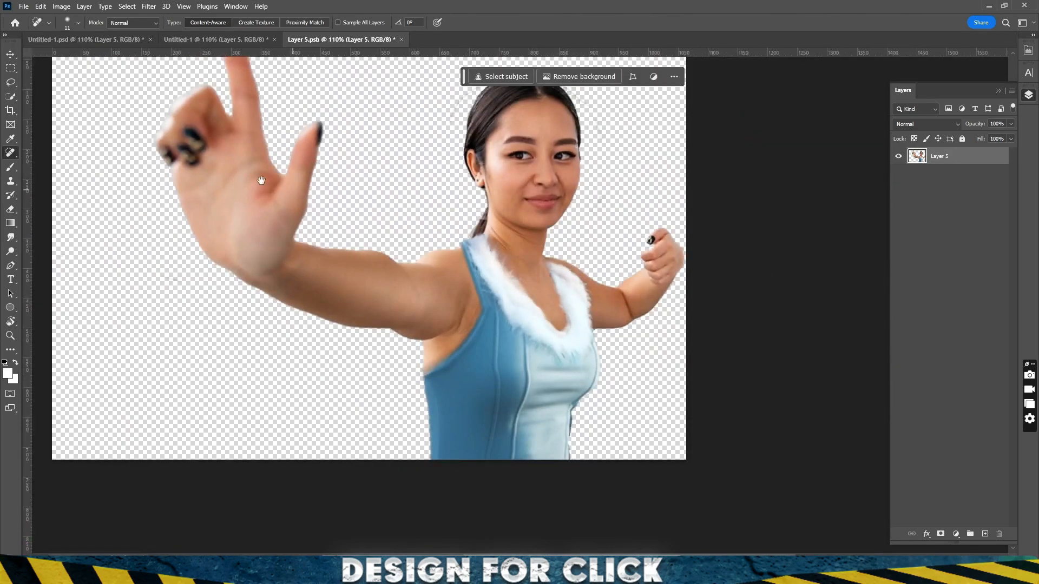
# Save and close the retouched smart object to return to the composite
pyautogui.hotkey('ctrl', 's')
pyautogui.click(401, 39)
pyautogui.moveTo(622, 259); pyautogui.dragTo(452, 259)
pyautogui.click(10, 54)
pyautogui.moveTo(593, 336); pyautogui.dragTo(661, 337)
pyautogui.moveTo(488, 290); pyautogui.dragTo(596, 290)
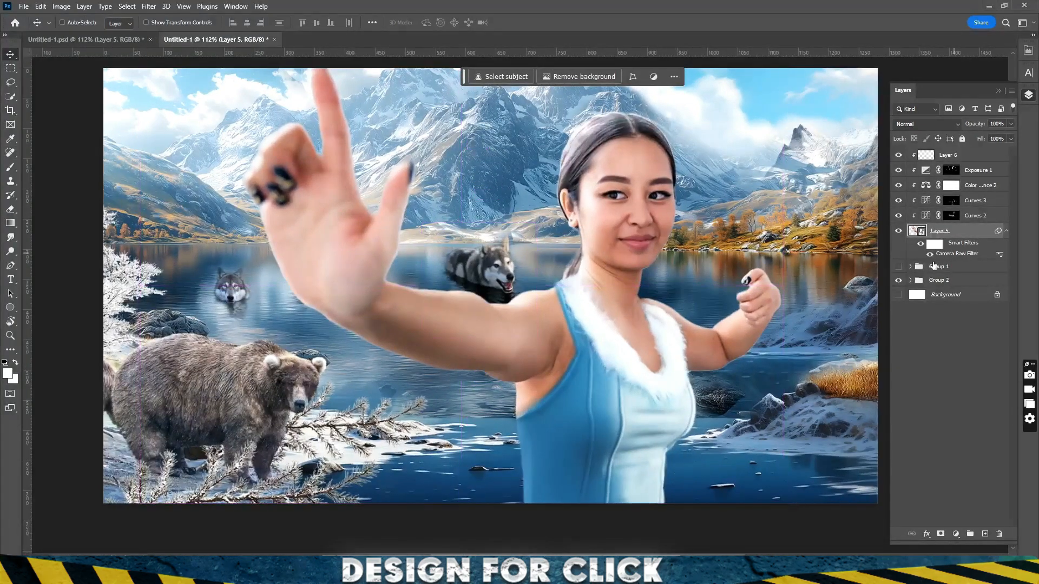
# Add a Curves adjustment clipped to the wolf on layer 1 inside Group 2 and invert its mask
pyautogui.click(943, 280)
pyautogui.click(910, 280)
pyautogui.moveTo(666, 347); pyautogui.dragTo(612, 347)
pyautogui.click(955, 534)
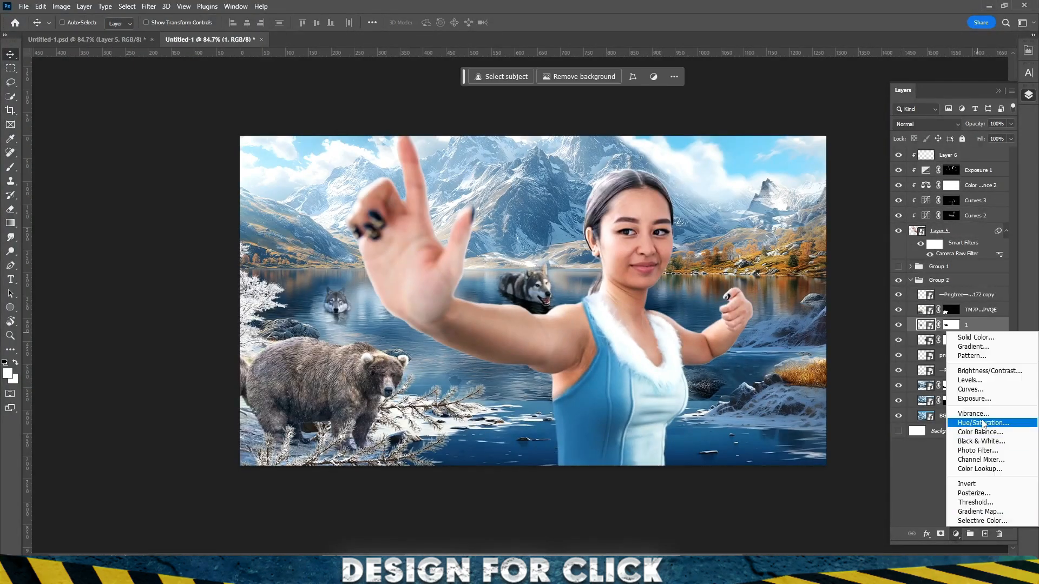
pyautogui.click(973, 393)
pyautogui.hotkey('ctrl', 'i')
# Set the brush opacity to 66% and paint the Curves adjustment onto the layer 1 wolf
pyautogui.scroll(15, 325, 303)
pyautogui.click(10, 167)
pyautogui.moveTo(221, 23); pyautogui.dragTo(206, 18)
pyautogui.moveTo(554, 325)
pyautogui.mouseDown()
pyautogui.moveTo(568, 290)
pyautogui.moveTo(606, 390)
pyautogui.mouseUp()
pyautogui.scroll(-15, 453, 382)
pyautogui.scroll(2, 587, 315)
# Add a clipped Curves adjustment to the wolf on layer 2, raise its midtone to input 99, output 169, and invert its mask
pyautogui.click(1026, 98)
pyautogui.click(953, 355)
pyautogui.click(956, 534)
pyautogui.click(974, 393)
pyautogui.moveTo(950, 157); pyautogui.dragTo(942, 140)
pyautogui.scroll(5, 547, 309)
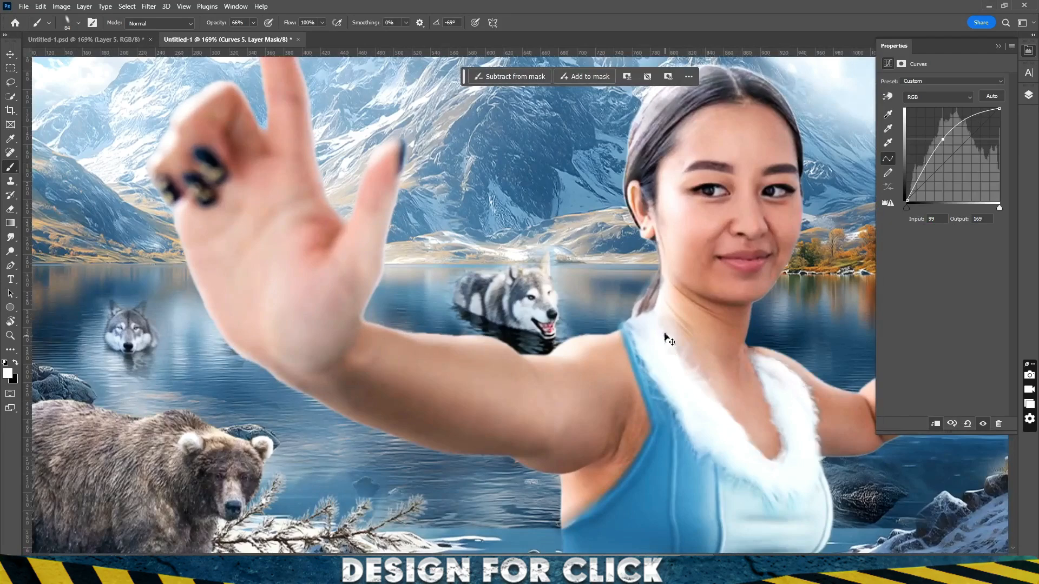
pyautogui.hotkey('ctrl', 'i')
pyautogui.scroll(-8, 561, 265)
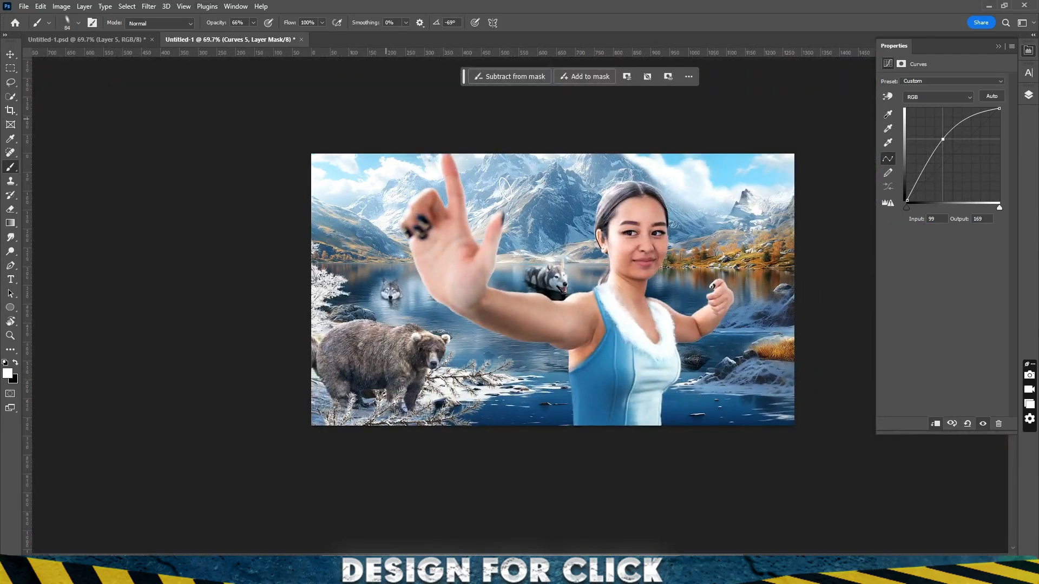
# Transform and reposition the snowy foreground pine branch in front of the bear's feet
pyautogui.click(1028, 95)
pyautogui.scroll(-1, 505, 319)
pyautogui.press('r')
pyautogui.scroll(5, 303, 393)
pyautogui.press('v')
pyautogui.moveTo(346, 432); pyautogui.dragTo(336, 409)
pyautogui.hotkey('ctrl', 'z')
pyautogui.hotkey('ctrl', 't')
pyautogui.moveTo(373, 299); pyautogui.dragTo(373, 275)
pyautogui.moveTo(365, 350); pyautogui.dragTo(350, 367)
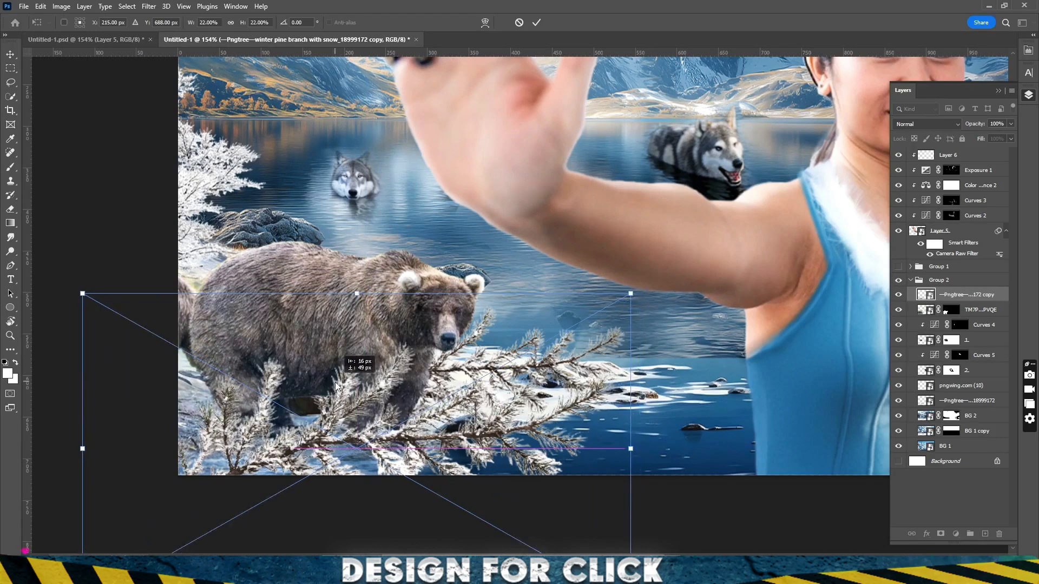
pyautogui.press('Return')
# Scale the pine branch behind the bear to 10.57% and tuck it in beside the bear's head
pyautogui.click(568, 358)
pyautogui.hotkey('ctrl', 't')
pyautogui.moveTo(635, 405); pyautogui.dragTo(537, 404)
pyautogui.moveTo(517, 414); pyautogui.dragTo(508, 335)
pyautogui.press('Return')
pyautogui.hotkey('ctrl', 't')
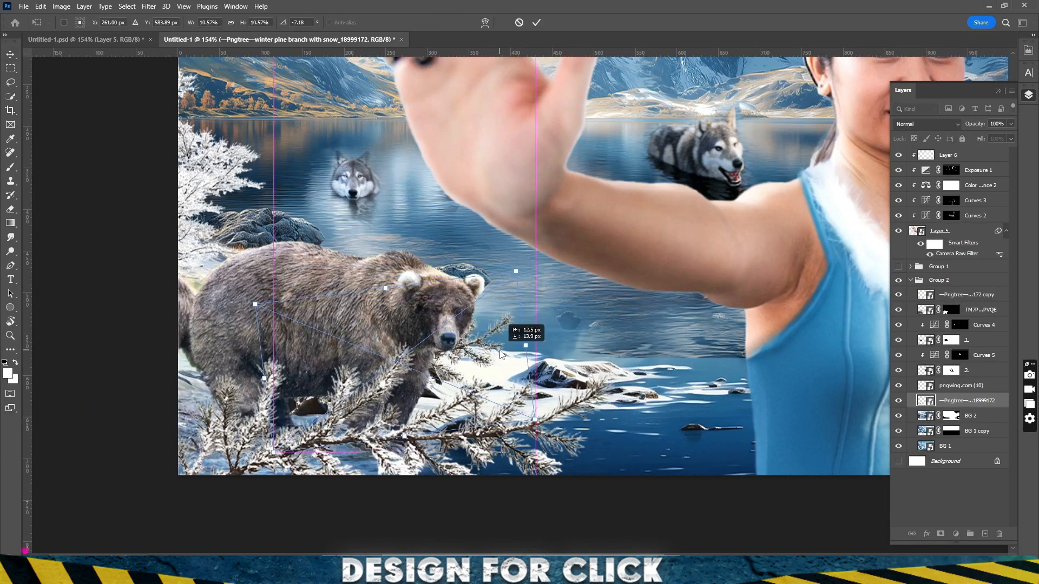
pyautogui.press('Return')
pyautogui.scroll(-7, 346, 377)
pyautogui.scroll(3, 346, 376)
# Select the foreground pine branch copy again and readjust its placement along the shore
pyautogui.click(406, 405)
pyautogui.click(414, 412)
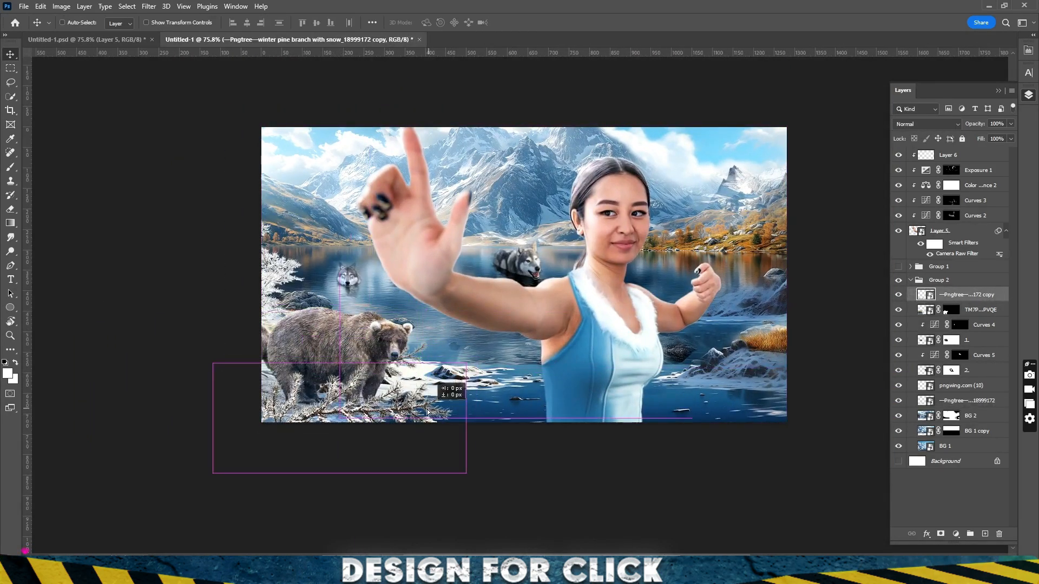
pyautogui.hotkey('ctrl', 't')
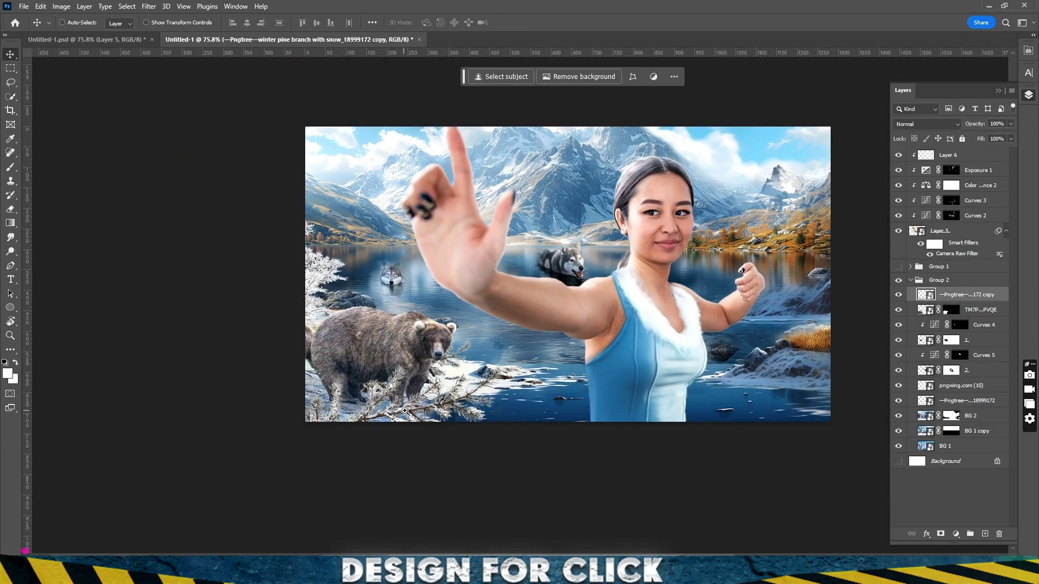
pyautogui.moveTo(404, 410); pyautogui.dragTo(433, 410)
# Duplicate the frosted tree and place the copy on the shore at the scene's right edge
pyautogui.keyDown('ctrl'); pyautogui.click(246, 221); pyautogui.keyUp('ctrl')
pyautogui.moveTo(246, 222); pyautogui.dragTo(811, 292)
pyautogui.moveTo(714, 355); pyautogui.dragTo(253, 335)
pyautogui.moveTo(446, 362); pyautogui.dragTo(860, 333)
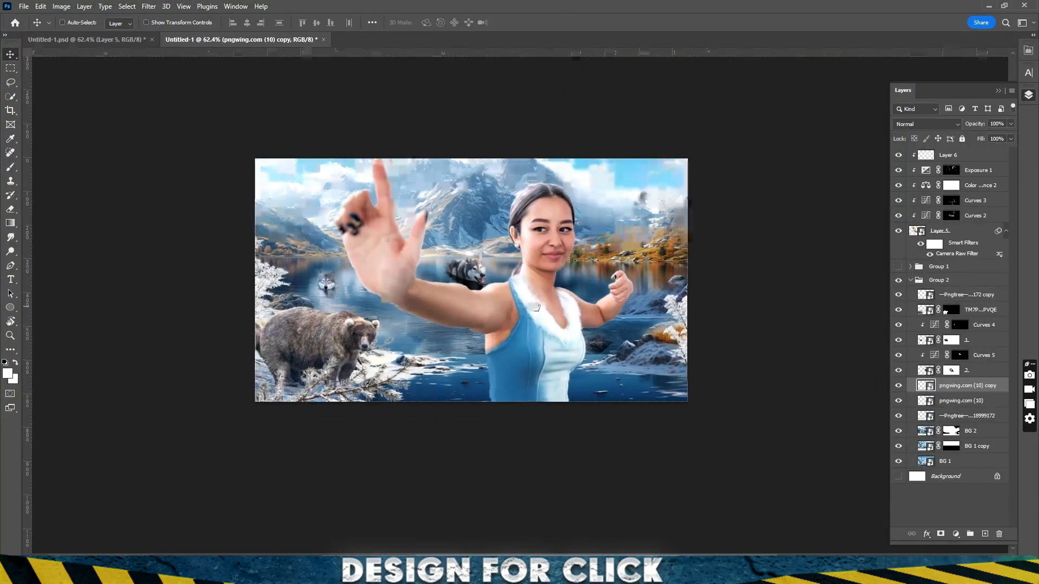
# Add a Curves adjustment for the bear, raise its midtone to input 90, output 149, and paint the brightening onto its back
pyautogui.click(956, 534)
pyautogui.click(970, 395)
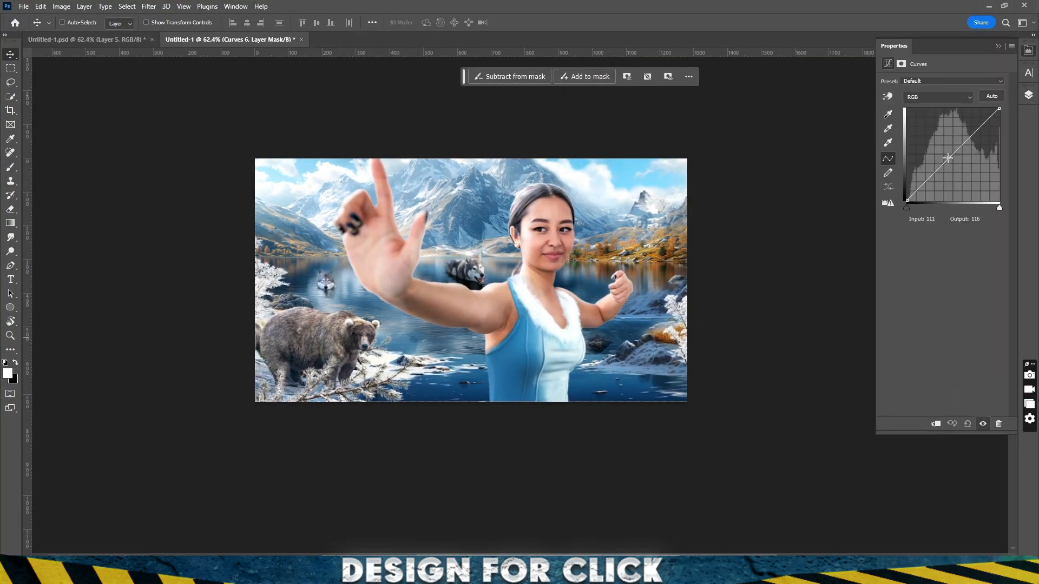
pyautogui.moveTo(952, 157); pyautogui.dragTo(939, 146)
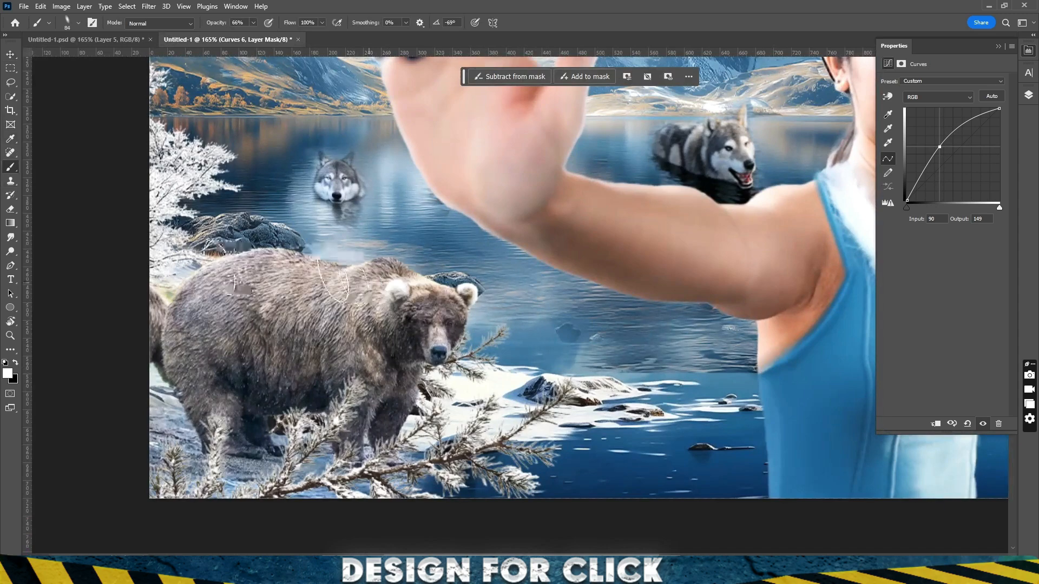
pyautogui.moveTo(342, 283)
pyautogui.mouseDown()
pyautogui.moveTo(147, 309)
pyautogui.moveTo(423, 292)
pyautogui.mouseUp()
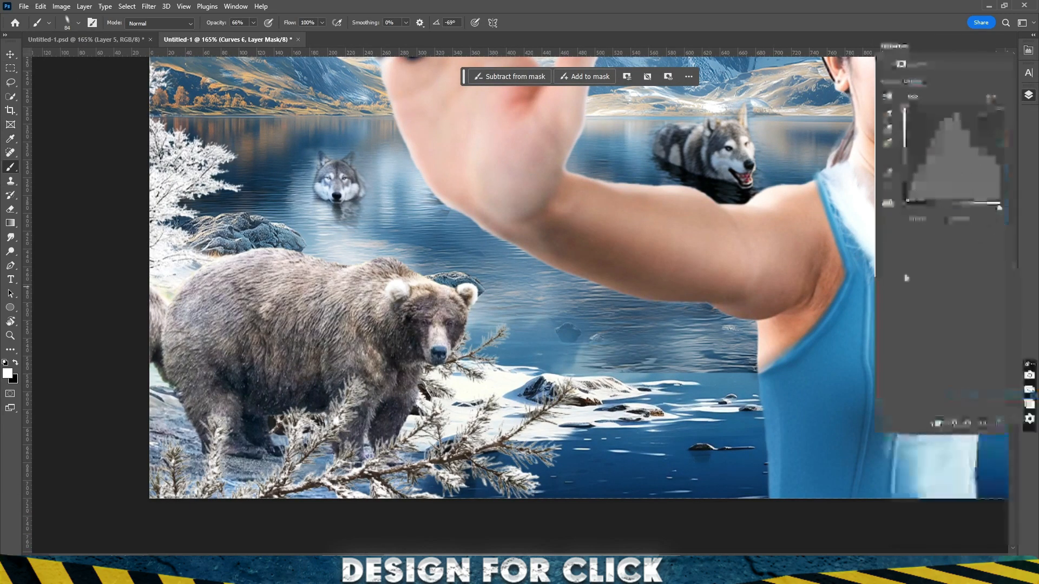
# Lower the midtone of another Curves adjustment, invert its mask, and paint the darkening around the bear's feet with a larger brush
pyautogui.moveTo(953, 155); pyautogui.dragTo(963, 173)
pyautogui.hotkey('ctrl', 'i')
pyautogui.press(']')
pyautogui.press(']')
pyautogui.press(']')
pyautogui.moveTo(275, 460); pyautogui.dragTo(239, 482)
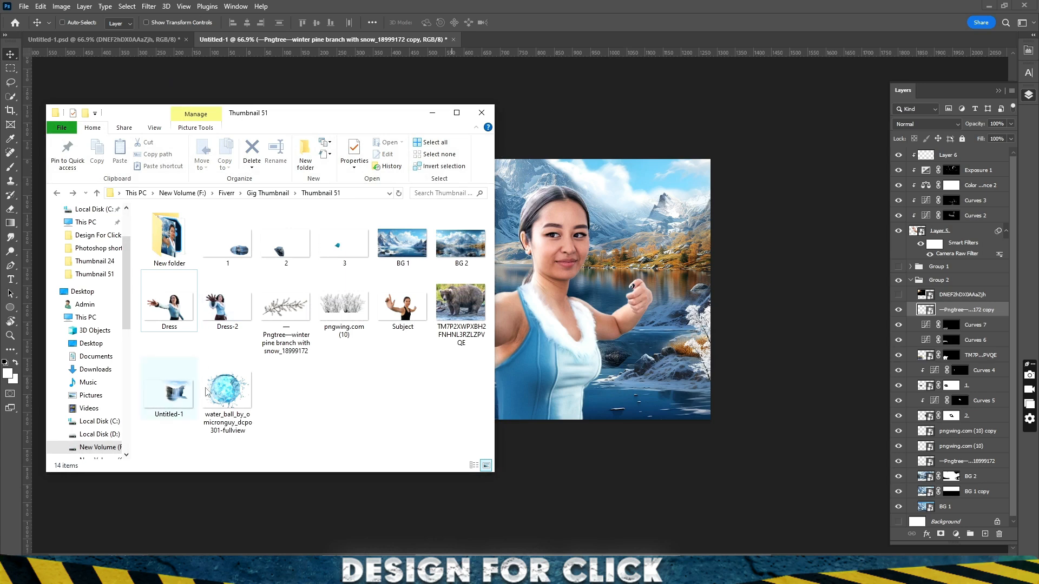
# Place the water_ball image from the Thumbnail 51 folder and move its layer to the top of the stack
pyautogui.moveTo(207, 391); pyautogui.dragTo(541, 287)
pyautogui.press('Return')
pyautogui.moveTo(963, 277); pyautogui.dragTo(958, 154)
# Scale the water ball down and position it in the woman's raised palm
pyautogui.hotkey('ctrl', 't')
pyautogui.moveTo(478, 160); pyautogui.dragTo(478, 323)
pyautogui.moveTo(482, 344); pyautogui.dragTo(379, 224)
pyautogui.moveTo(374, 247); pyautogui.dragTo(371, 252)
pyautogui.hotkey('ctrl', 'space')
pyautogui.moveTo(363, 252); pyautogui.dragTo(387, 277)
pyautogui.moveTo(388, 268); pyautogui.dragTo(386, 280)
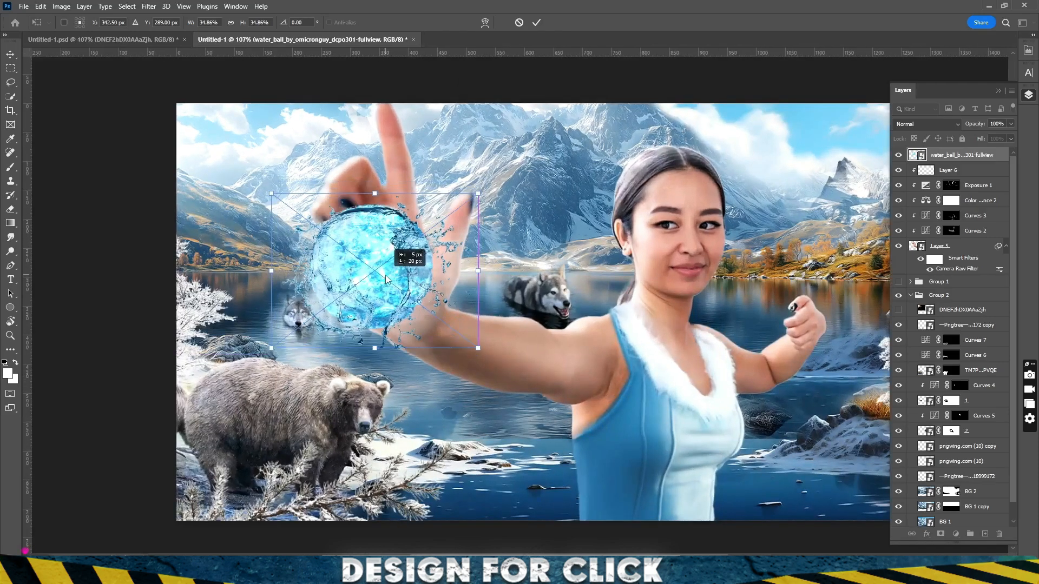
pyautogui.moveTo(375, 348); pyautogui.dragTo(375, 364)
pyautogui.moveTo(375, 307); pyautogui.dragTo(376, 294)
pyautogui.moveTo(376, 353); pyautogui.dragTo(375, 326)
pyautogui.moveTo(365, 228); pyautogui.dragTo(366, 254)
pyautogui.press('Return')
# Duplicate the water ball and apply a 107.1-pixel Gaussian Blur to the lower ball layer as a glow
pyautogui.hotkey('ctrl', 'j')
pyautogui.click(963, 170)
pyautogui.click(149, 6)
pyautogui.moveTo(178, 137)
pyautogui.click(368, 184)
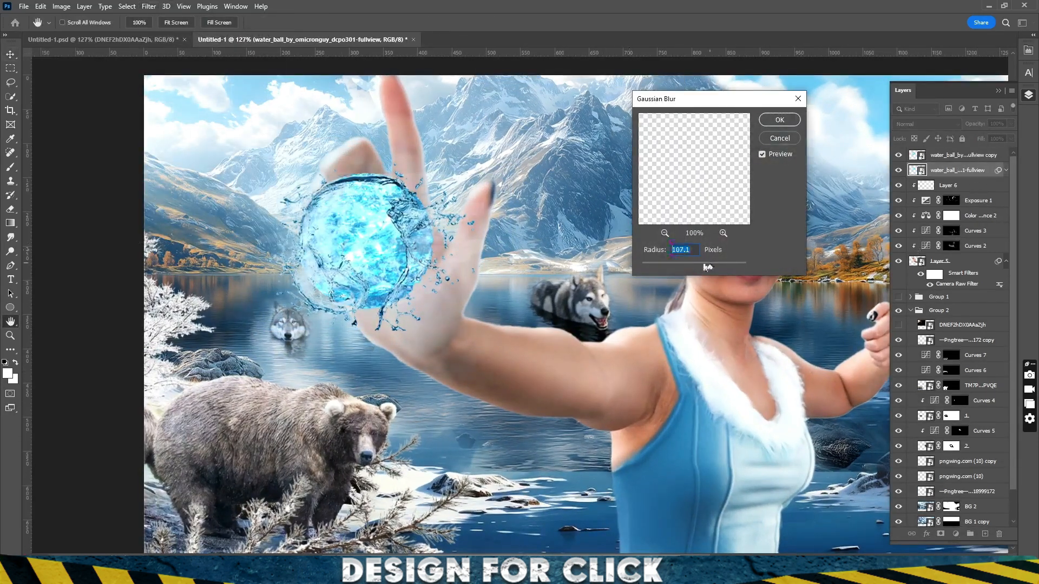
pyautogui.click(779, 120)
# Add a clipped Exposure adjustment to the sharp water ball, invert its mask, and paint the brightening on at 44% brush opacity
pyautogui.click(963, 154)
pyautogui.click(956, 534)
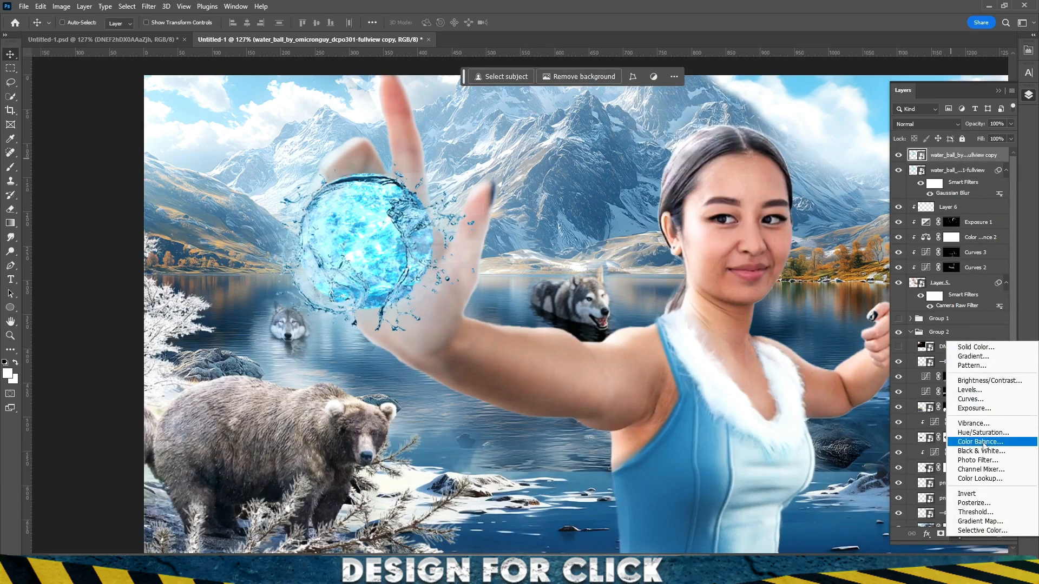
pyautogui.click(980, 409)
pyautogui.moveTo(943, 109); pyautogui.dragTo(939, 130)
pyautogui.click(935, 423)
pyautogui.moveTo(363, 279)
pyautogui.mouseDown()
pyautogui.moveTo(347, 279)
pyautogui.moveTo(318, 165)
pyautogui.moveTo(387, 390)
pyautogui.mouseUp()
pyautogui.hotkey('ctrl', 'i')
pyautogui.scroll(8, 374, 260)
pyautogui.click(1028, 95)
pyautogui.click(11, 167)
# Add a clipped Hue/Saturation adjustment to the water ball with hue -2, saturation -11 and lightness +4
pyautogui.click(955, 534)
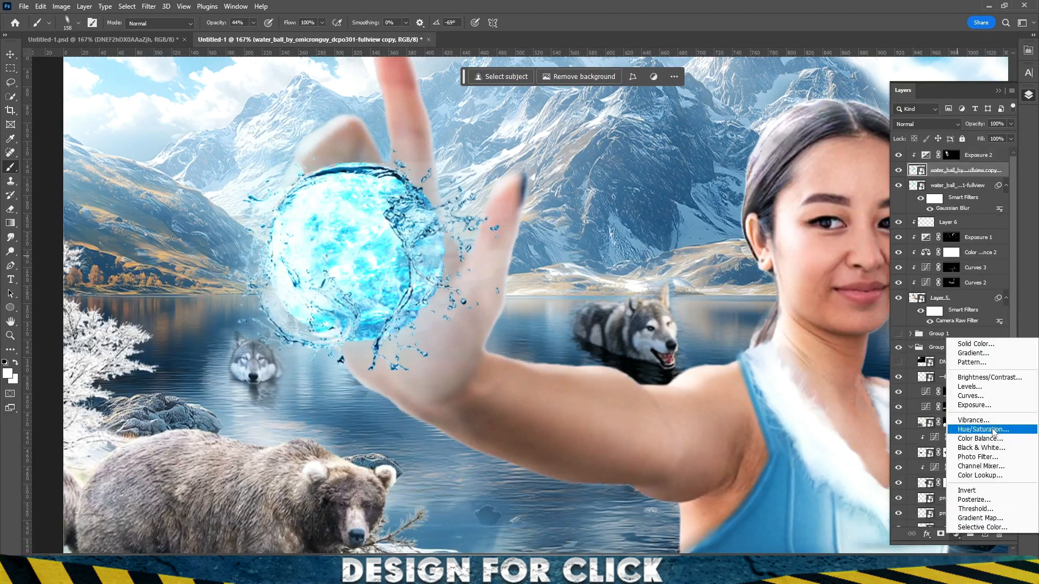
pyautogui.click(940, 429)
pyautogui.moveTo(942, 123)
pyautogui.mouseDown()
pyautogui.moveTo(953, 123)
pyautogui.moveTo(936, 127)
pyautogui.mouseUp()
pyautogui.moveTo(942, 143); pyautogui.dragTo(946, 164)
pyautogui.moveTo(938, 124); pyautogui.dragTo(941, 124)
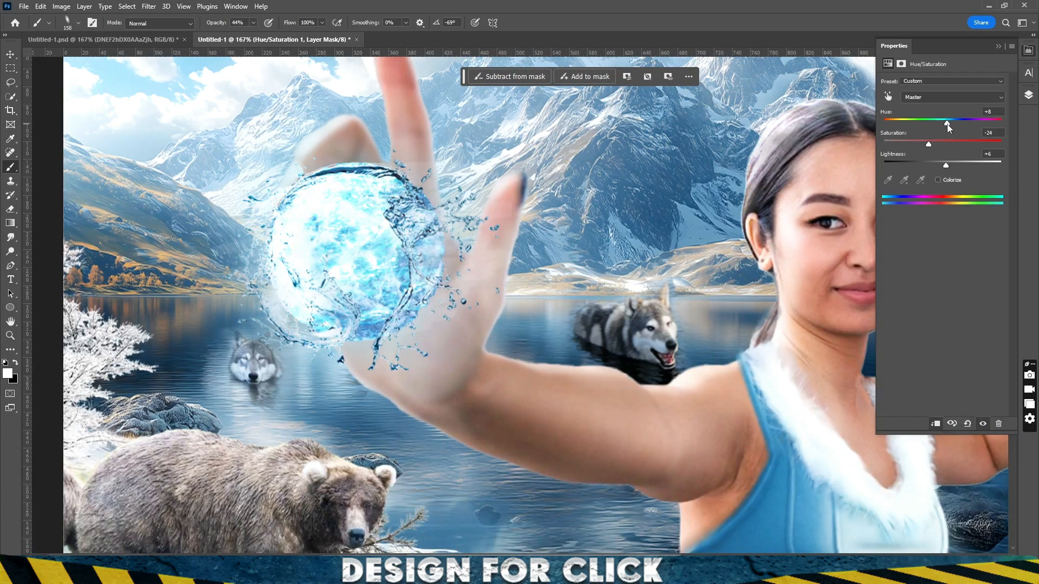
pyautogui.hotkey('ctrl', '0')
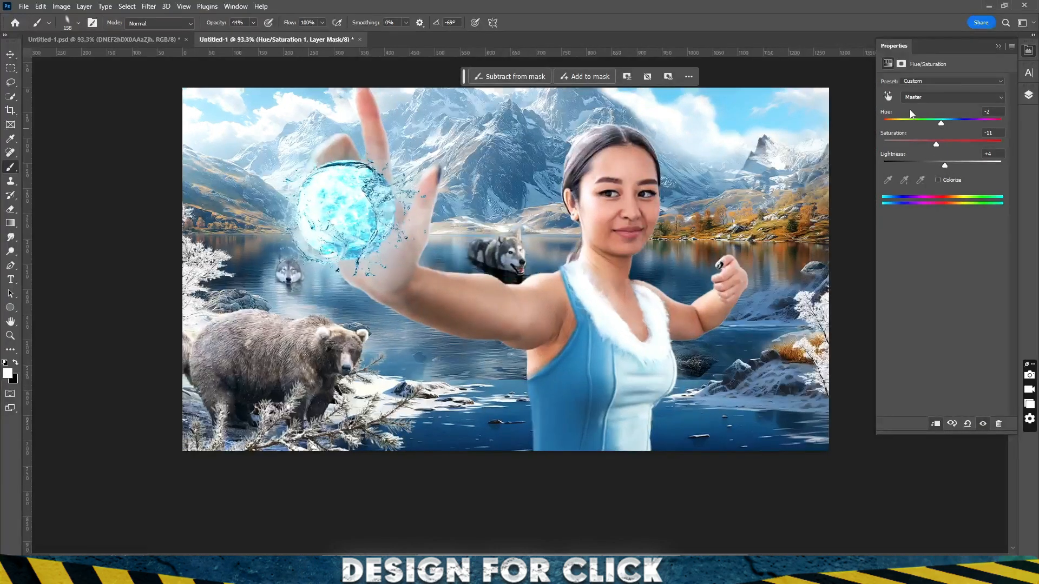
# Select both water ball layers and transform them together to refine the ball's fit in the palm
pyautogui.click(1028, 95)
pyautogui.click(963, 185)
pyautogui.hotkey('ctrl', 't')
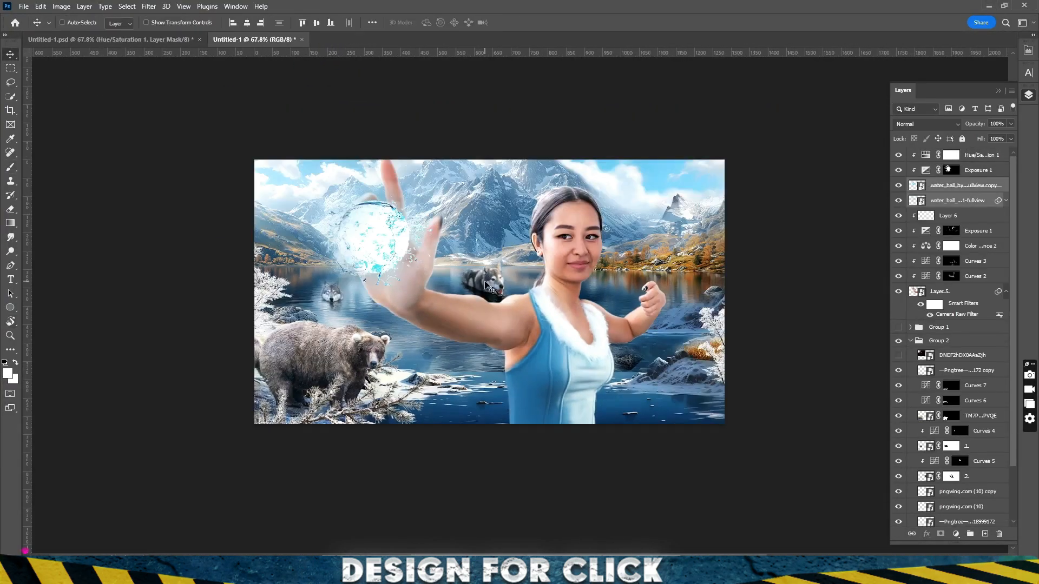
# Turn on the light-ray overlay in Group 2 and transform it so the rays spread out beside the water ball
pyautogui.click(948, 360)
pyautogui.moveTo(268, 189); pyautogui.dragTo(292, 190)
pyautogui.hotkey('ctrl', 't')
pyautogui.moveTo(478, 319); pyautogui.dragTo(508, 341)
pyautogui.press('Return')
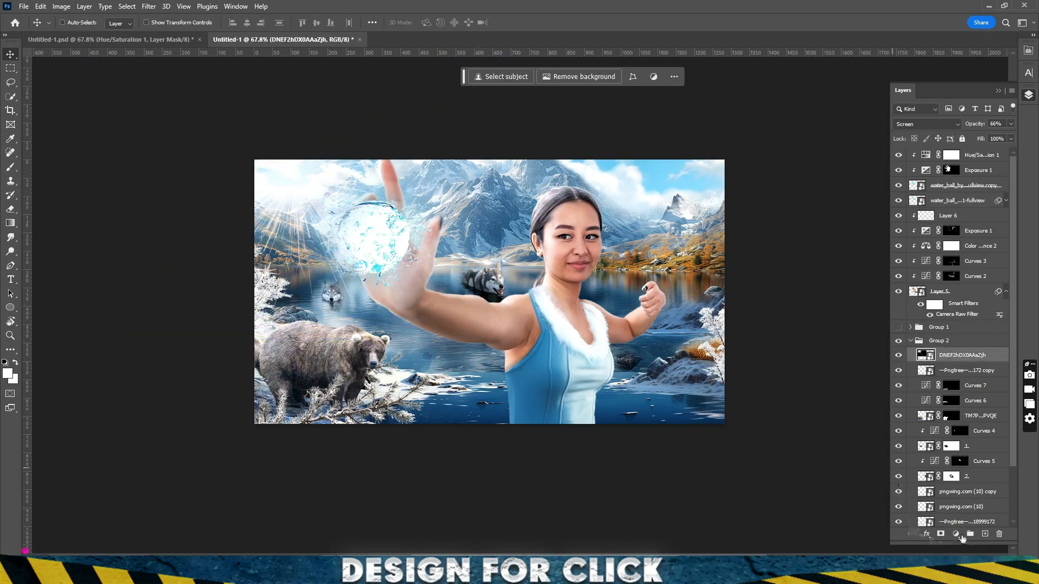
# Add a Hue/Saturation adjustment clipped to the light-ray overlay and tint the rays blue
pyautogui.click(956, 534)
pyautogui.click(969, 435)
pyautogui.moveTo(942, 165); pyautogui.dragTo(946, 170)
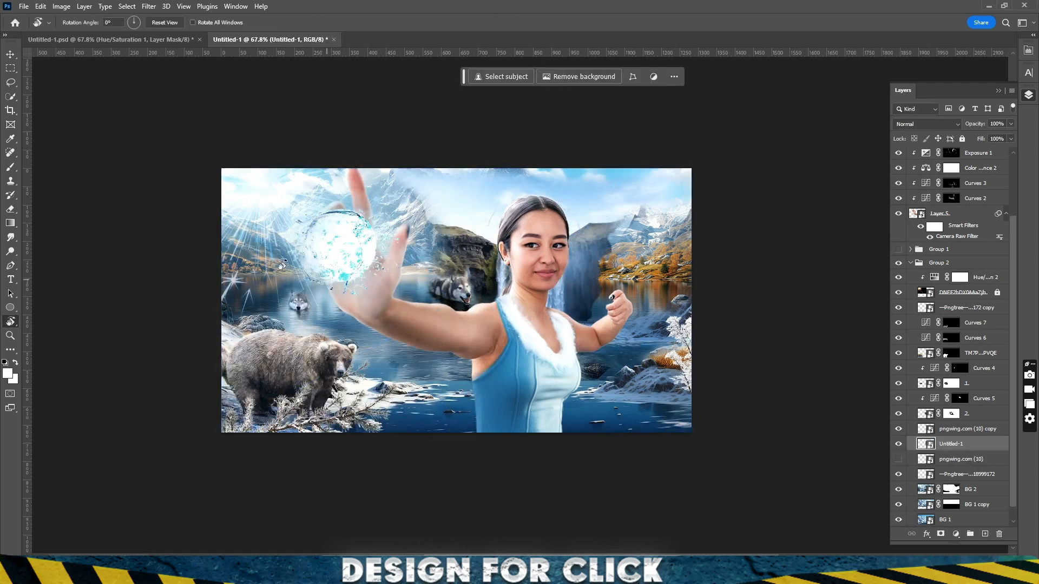
# Move and resize the waterfall layer so it sits on the far side of the lake behind the woman's bent arm
pyautogui.press('v')
pyautogui.moveTo(584, 320); pyautogui.dragTo(669, 315)
pyautogui.hotkey('ctrl', 't')
pyautogui.moveTo(563, 437); pyautogui.dragTo(563, 496)
pyautogui.moveTo(661, 382); pyautogui.dragTo(635, 345)
pyautogui.moveTo(533, 133); pyautogui.dragTo(533, 111)
pyautogui.moveTo(656, 312); pyautogui.dragTo(659, 309)
pyautogui.press('Return')
# Add a mask to the waterfall layer and paint out its cliff edge beside the woman's head at 44% brush opacity
pyautogui.scroll(5, 633, 256)
pyautogui.click(940, 534)
pyautogui.press('b')
pyautogui.moveTo(488, 127)
pyautogui.mouseDown()
pyautogui.moveTo(433, 128)
pyautogui.moveTo(522, 173)
pyautogui.moveTo(499, 325)
pyautogui.moveTo(527, 243)
pyautogui.moveTo(541, 273)
pyautogui.mouseUp()
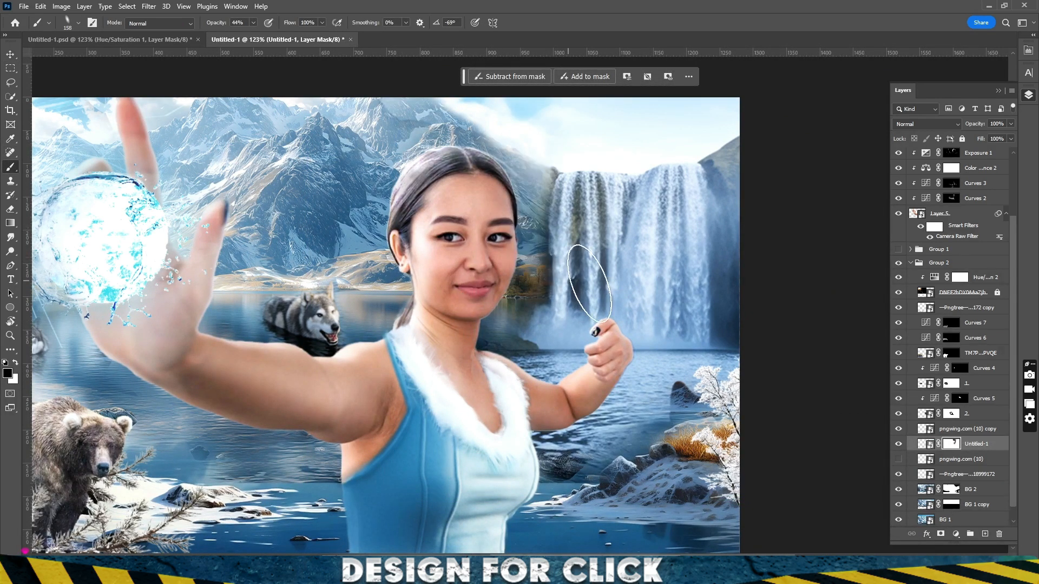
# Refine the waterfall mask around the woman's bent arm and the lake surface, switching between black and white paint
pyautogui.scroll(-8, 630, 243)
pyautogui.scroll(5, 617, 246)
pyautogui.scroll(3, 633, 287)
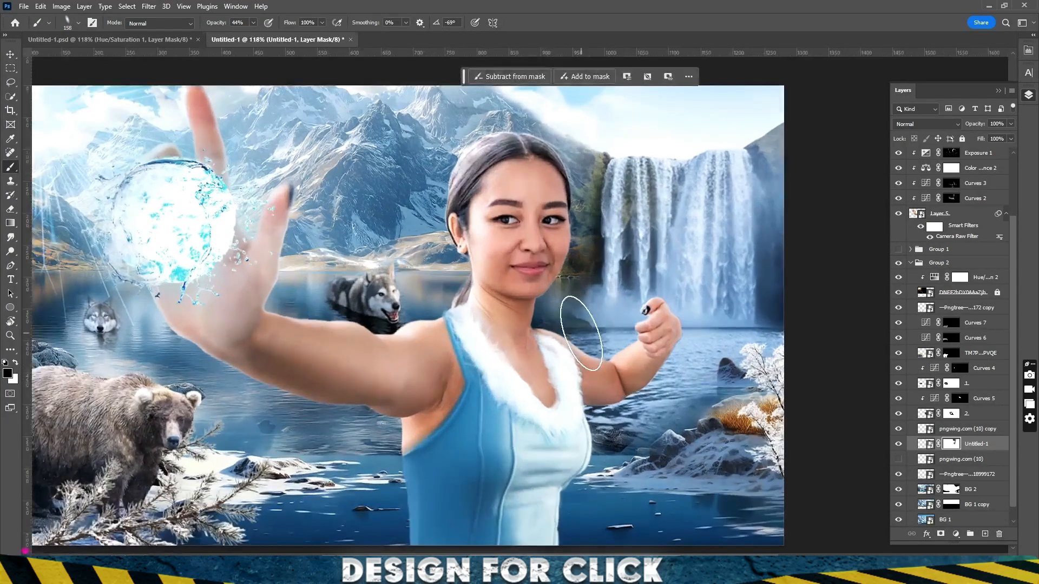
pyautogui.scroll(3, 663, 366)
pyautogui.press('x')
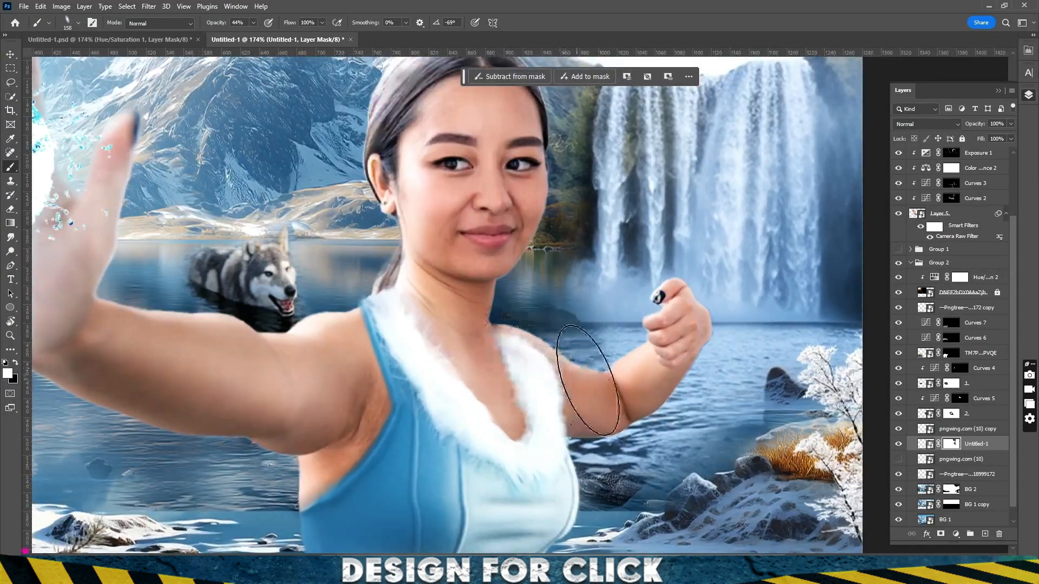
pyautogui.scroll(-8, 587, 352)
pyautogui.scroll(5, 676, 228)
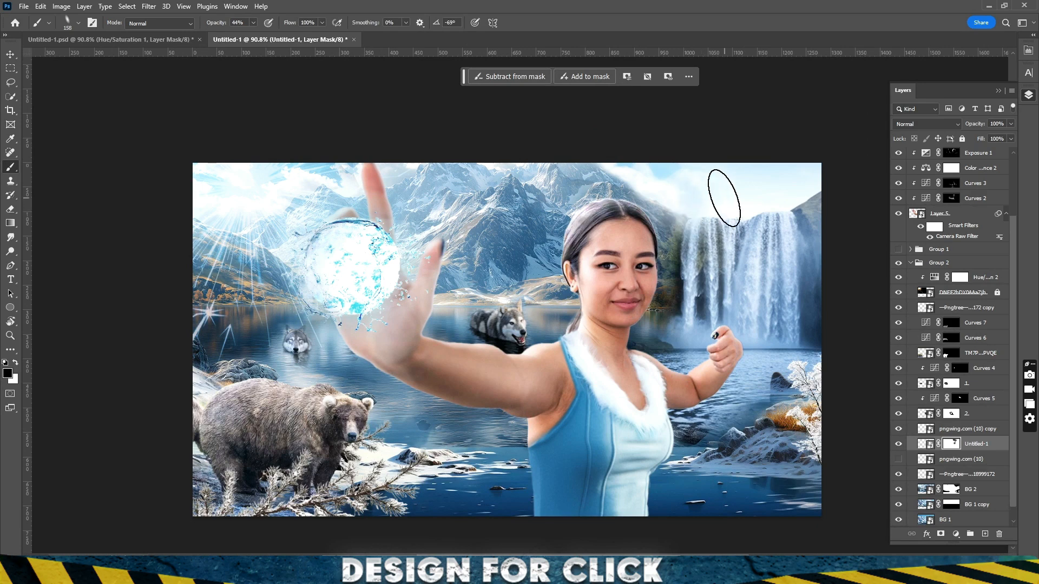
# Paint black on the waterfall mask along the cliff top to blend it into the sky
pyautogui.moveTo(808, 196); pyautogui.dragTo(728, 201)
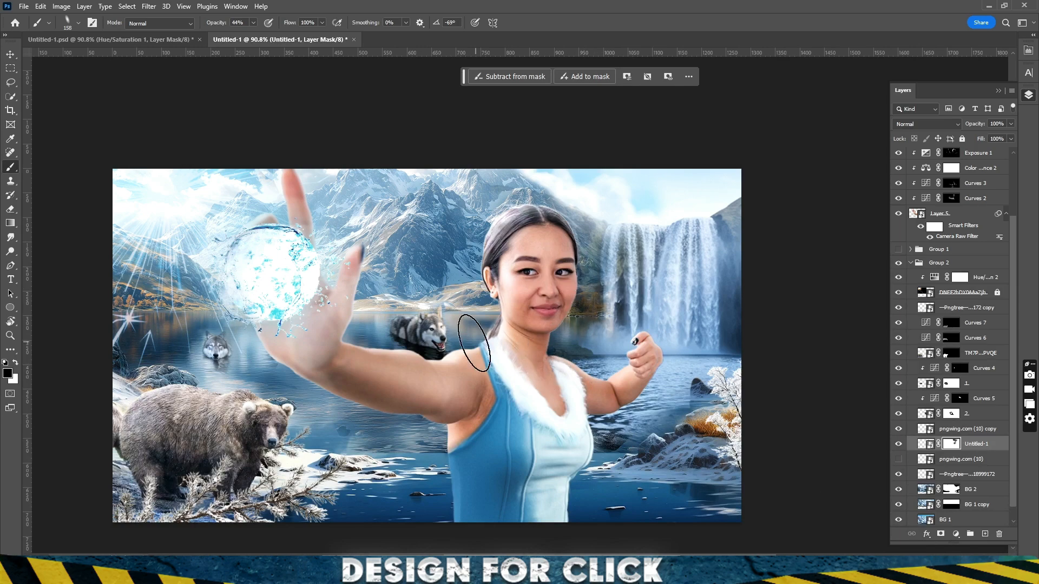
pyautogui.scroll(-2, 600, 346)
pyautogui.scroll(5, 551, 345)
pyautogui.scroll(-4, 579, 370)
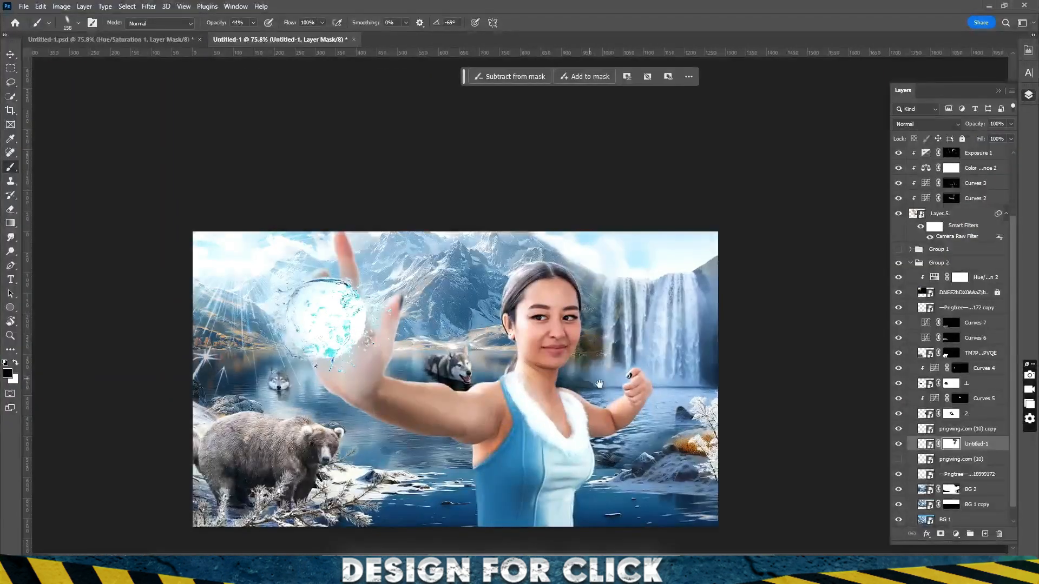
# Compare the scene with the waterfall layer hidden and shown, checking its blend around the woman's fist and the lake
pyautogui.scroll(5, 599, 383)
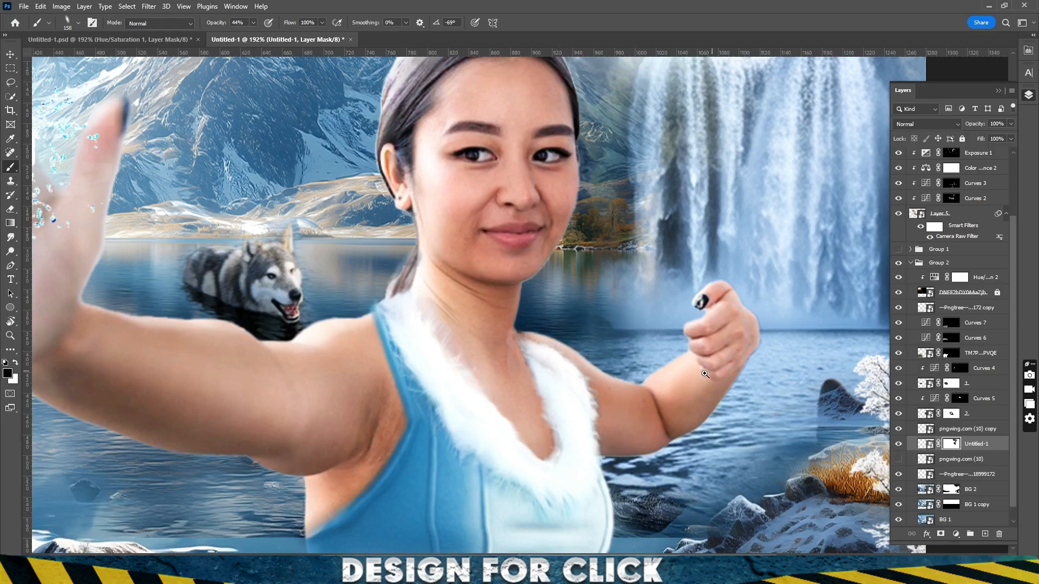
pyautogui.scroll(-2, 617, 400)
pyautogui.scroll(3, 595, 298)
pyautogui.click(898, 444)
pyautogui.click(898, 443)
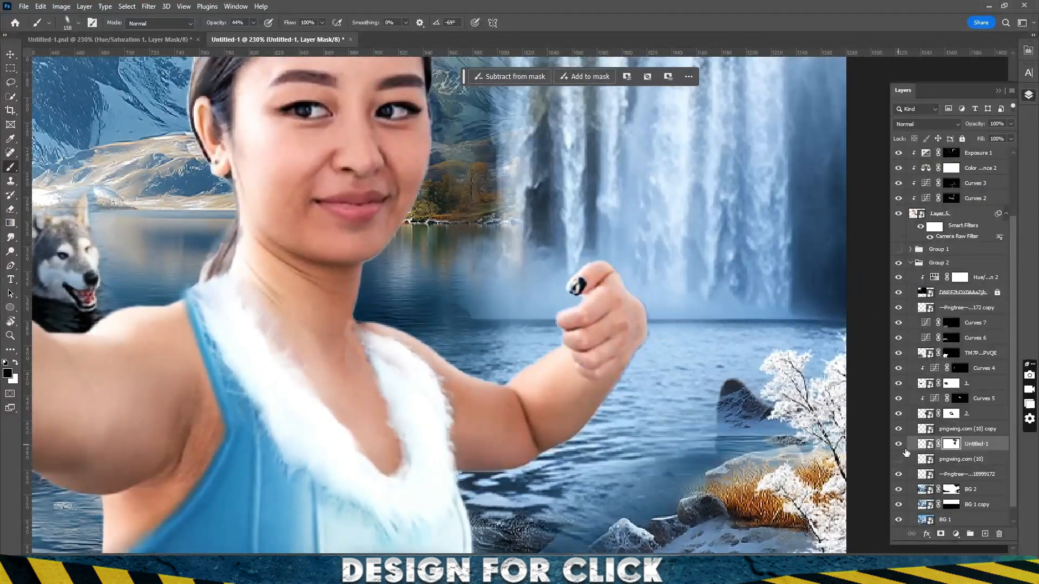
pyautogui.click(898, 443)
pyautogui.click(898, 444)
pyautogui.scroll(-5, 684, 339)
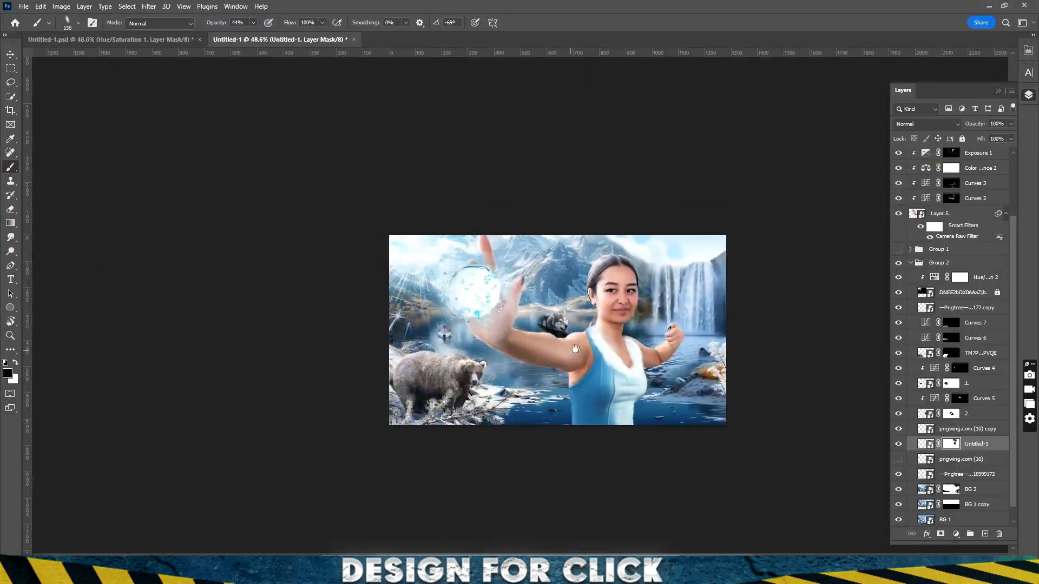
pyautogui.scroll(2, 658, 427)
pyautogui.scroll(1, 623, 392)
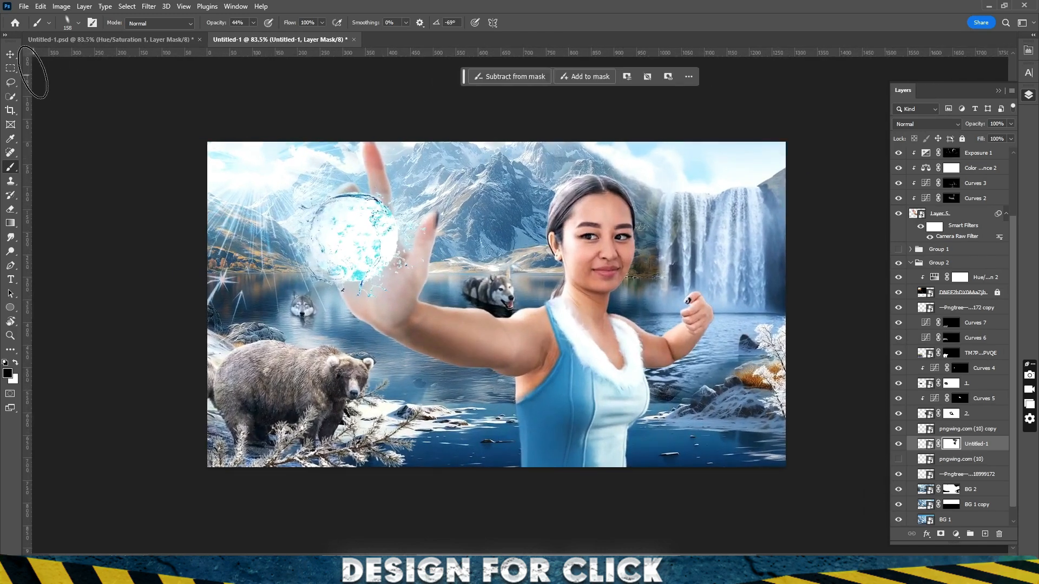
# Position the second bear on the snowy rocks below the frosted tree beside the woman and rasterize its layer
pyautogui.press('v')
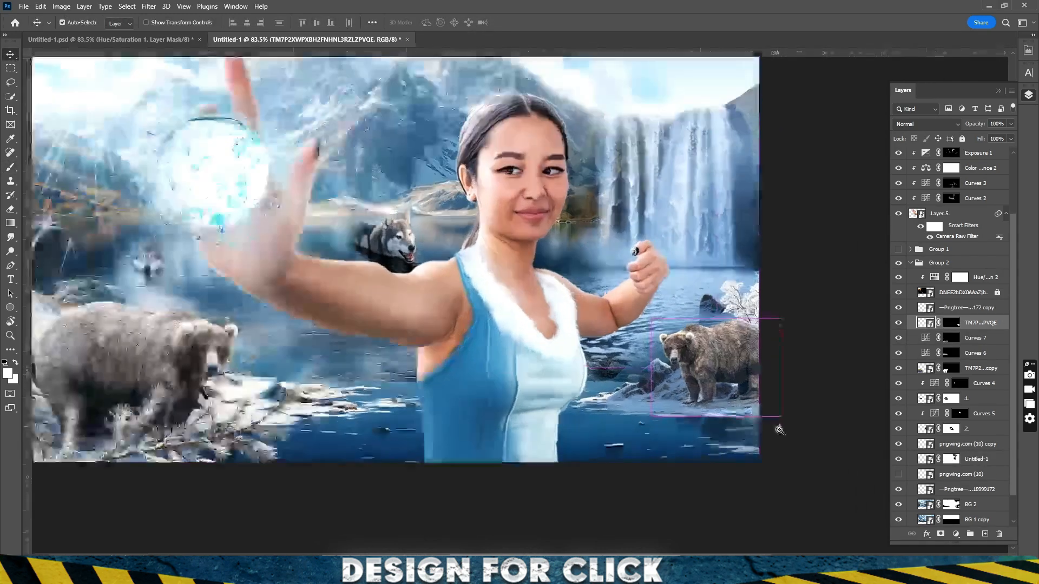
pyautogui.scroll(5, 776, 426)
pyautogui.moveTo(692, 357)
pyautogui.mouseDown()
pyautogui.moveTo(701, 359)
pyautogui.moveTo(690, 374)
pyautogui.mouseUp()
pyautogui.rightClick(977, 323)
pyautogui.click(911, 291)
# Puppet Warp the second bear with pins on its head, paws and back, lowering the head and raising the back
pyautogui.click(42, 6)
pyautogui.click(66, 232)
pyautogui.click(532, 266)
pyautogui.click(580, 410)
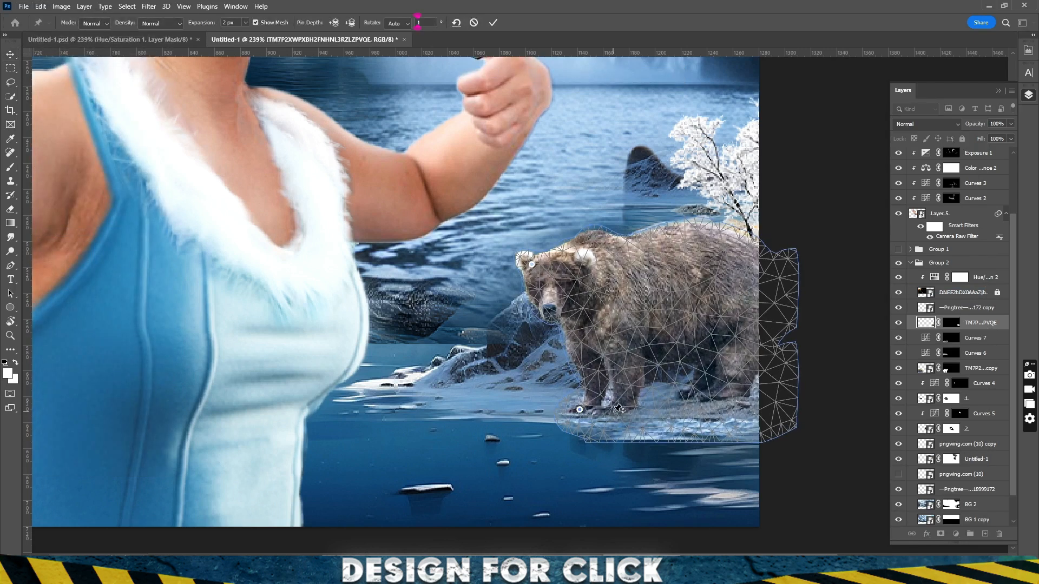
pyautogui.moveTo(531, 265); pyautogui.dragTo(547, 346)
pyautogui.click(545, 329)
pyautogui.moveTo(765, 250); pyautogui.dragTo(764, 234)
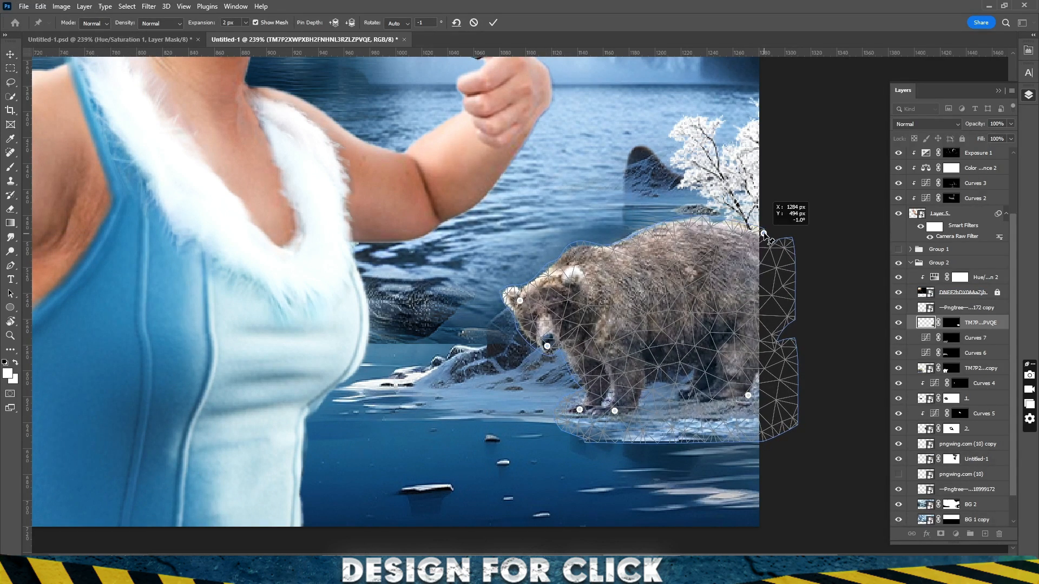
pyautogui.moveTo(547, 346); pyautogui.dragTo(547, 351)
pyautogui.moveTo(520, 301); pyautogui.dragTo(515, 304)
pyautogui.moveTo(749, 395); pyautogui.dragTo(745, 384)
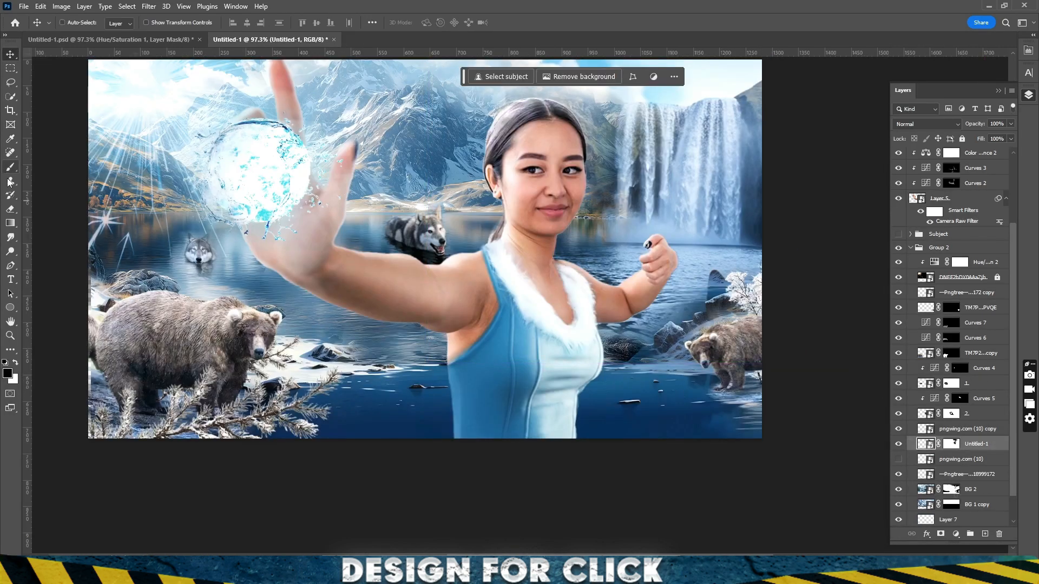
# Clean up the ice chunks in the lake on Layer 7 with the Clone Stamp at 64% opacity, finishing with the Eraser
pyautogui.click(10, 181)
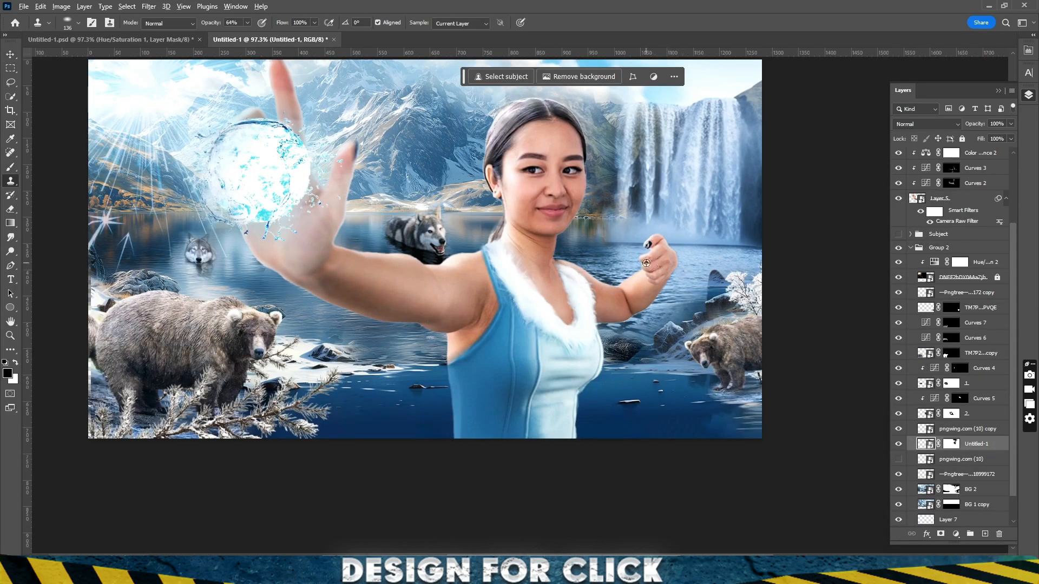
pyautogui.click(936, 518)
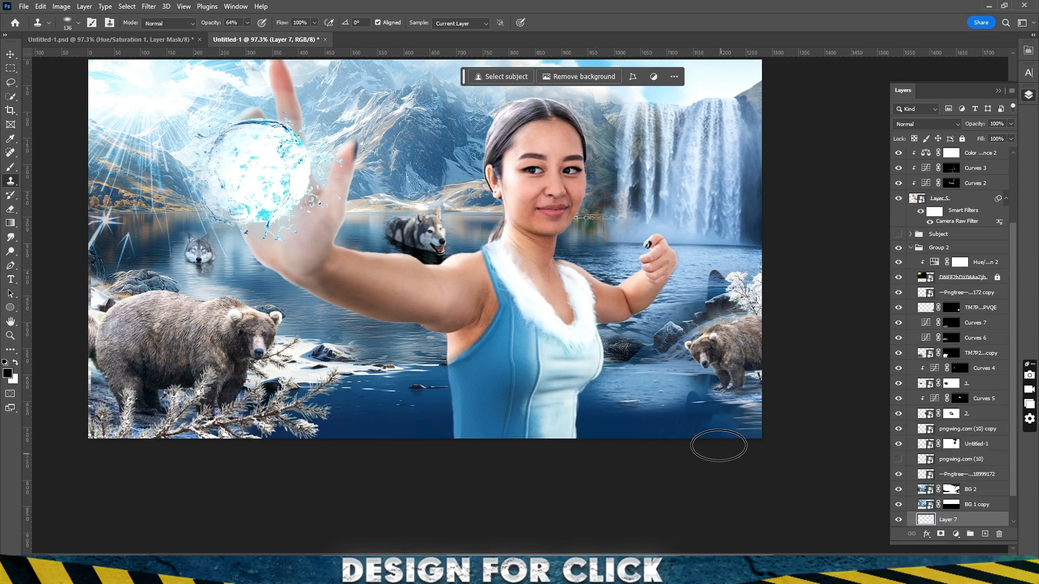
pyautogui.scroll(-2, 615, 352)
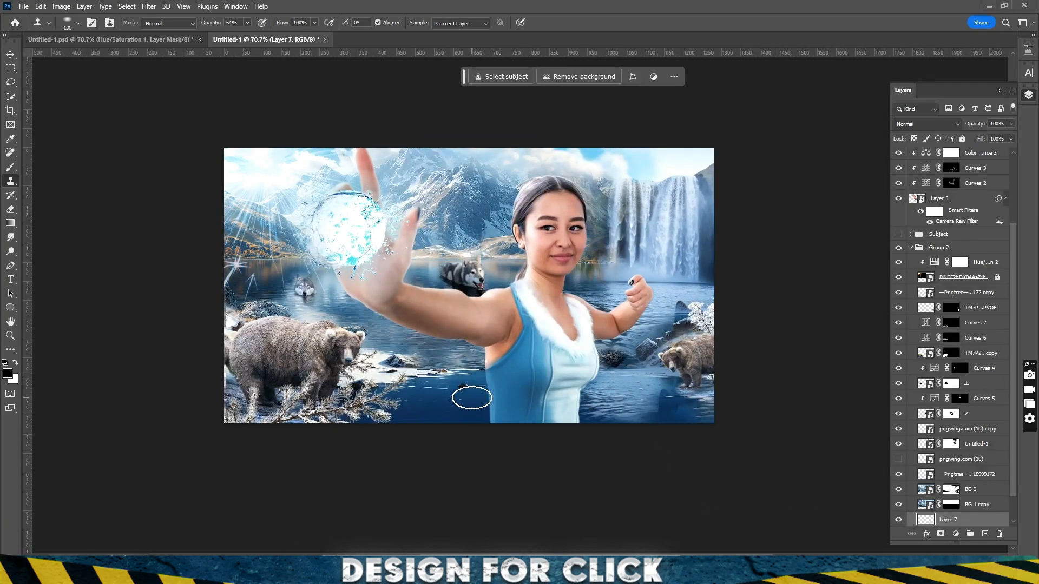
pyautogui.scroll(-1, 796, 391)
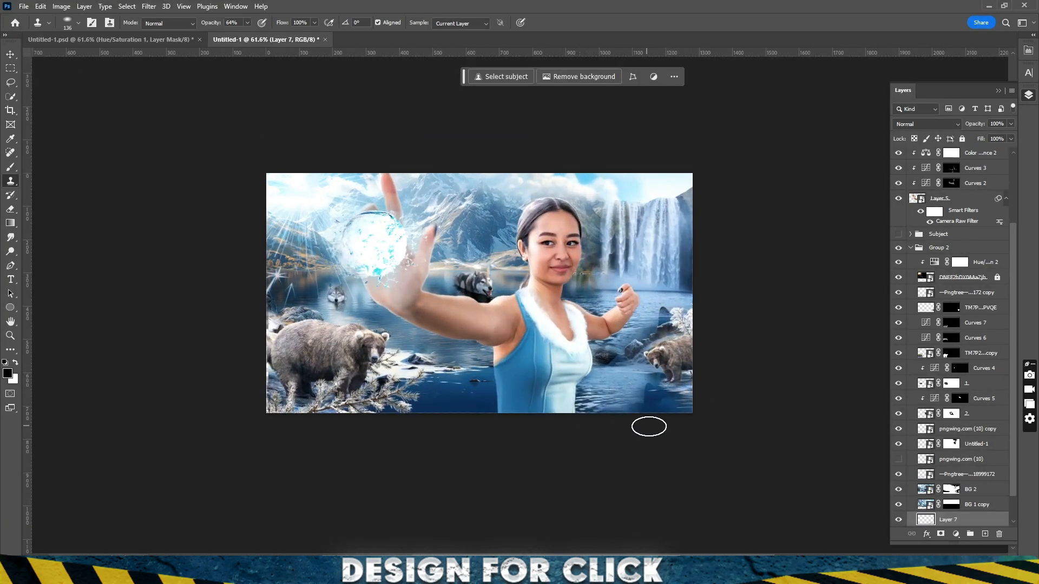
pyautogui.scroll(2, 644, 404)
pyautogui.press('e')
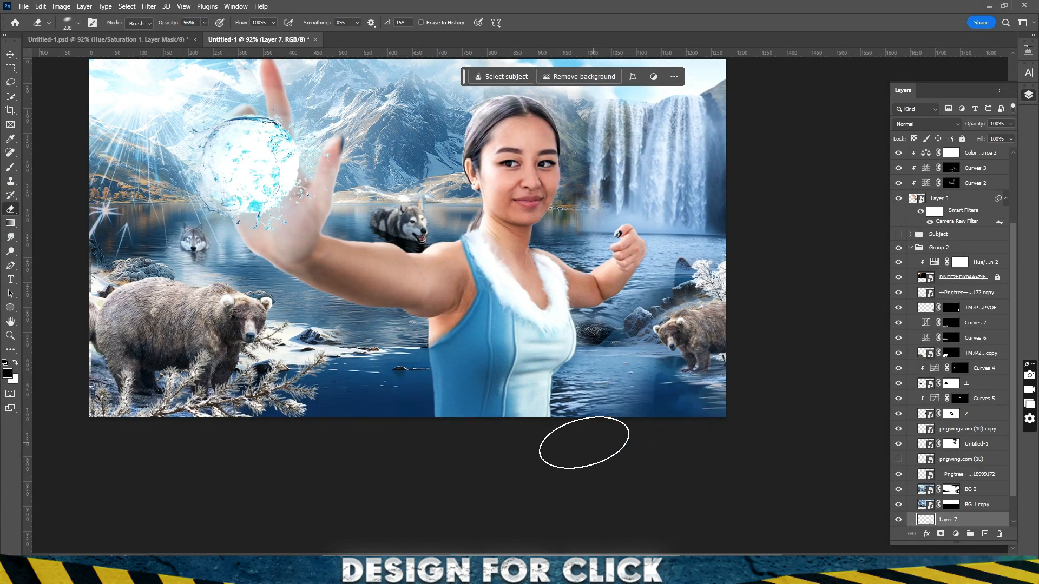
# Examine what the background, waterfall, wolf, second bear and Layer 7 layers contribute by hiding and showing them
pyautogui.click(898, 504)
pyautogui.click(898, 504)
pyautogui.click(898, 489)
pyautogui.click(898, 490)
pyautogui.click(898, 443)
pyautogui.click(898, 443)
pyautogui.click(898, 413)
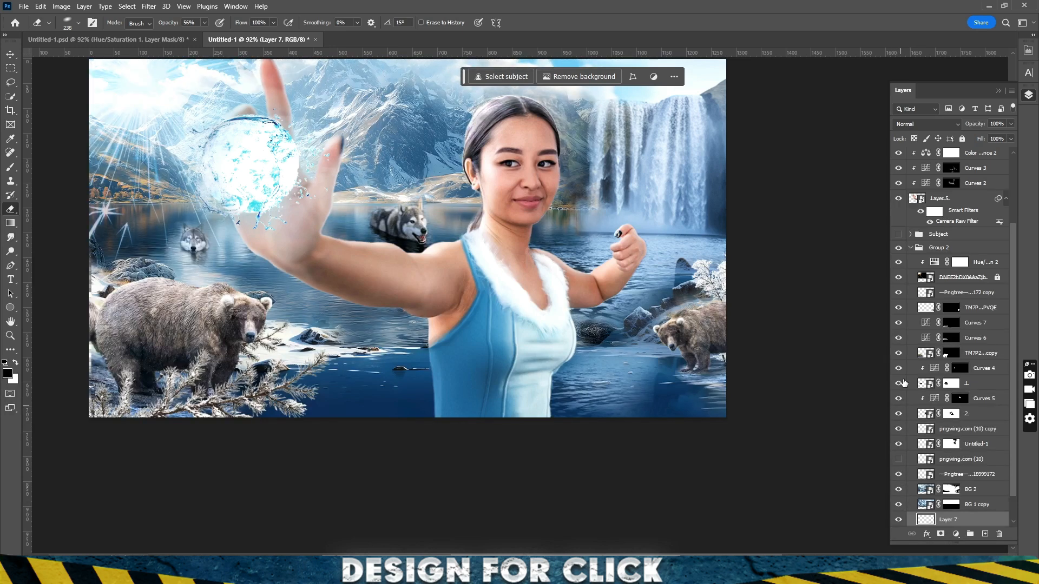
pyautogui.click(899, 308)
pyautogui.click(899, 308)
pyautogui.click(897, 504)
pyautogui.click(897, 504)
pyautogui.scroll(-1, 898, 505)
pyautogui.click(898, 490)
pyautogui.click(898, 489)
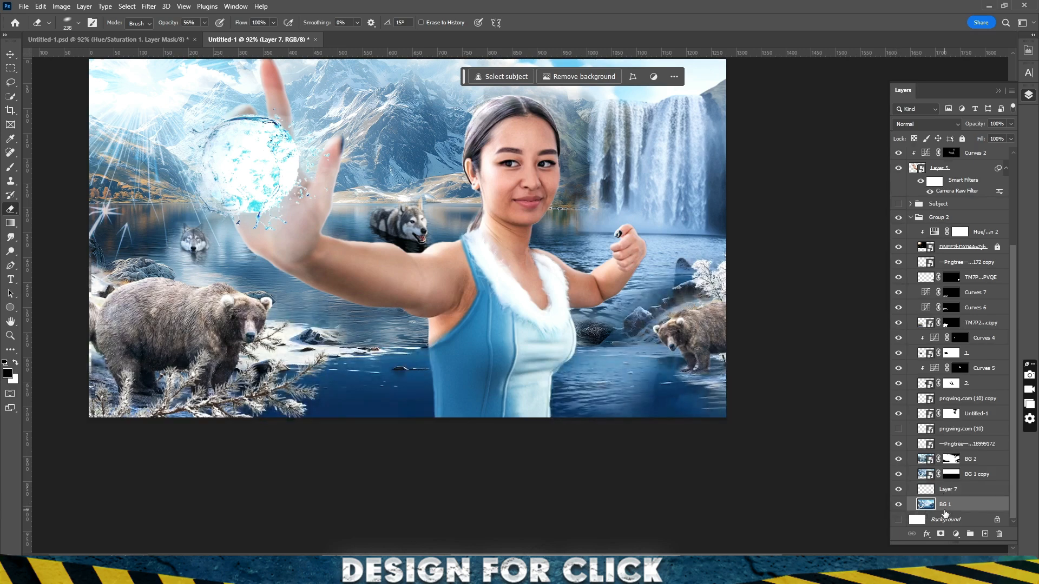
# Select the BG 1 layer and reduce the brush size by five steps for retouching the lake
pyautogui.click(945, 506)
pyautogui.scroll(3, 730, 385)
pyautogui.press('[')
pyautogui.press('[')
pyautogui.press('[')
pyautogui.press('[')
pyautogui.press('[')
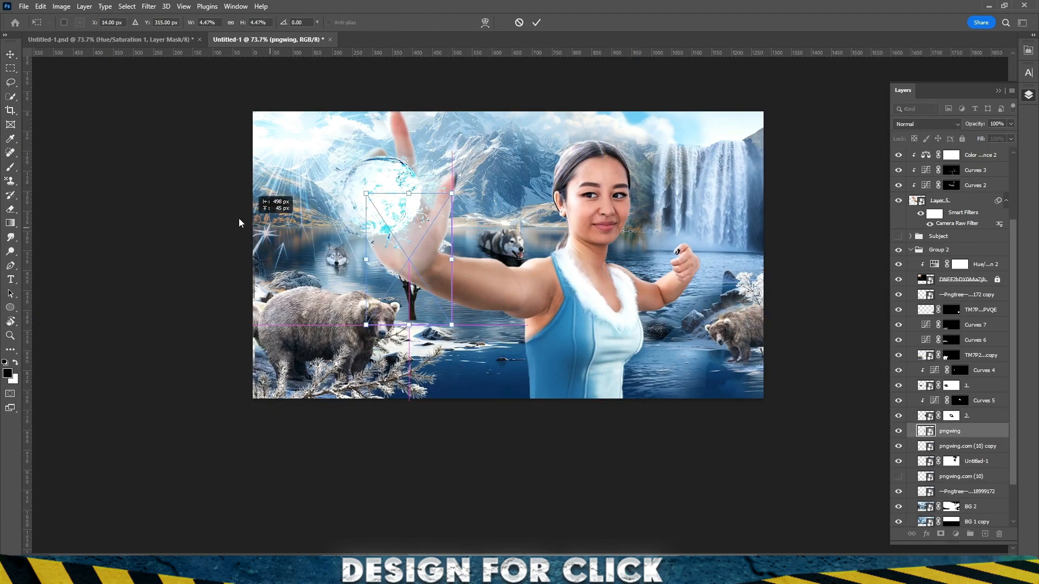
# Move the placed snowy tree onto the shore behind the large bear and enlarge it
pyautogui.moveTo(238, 222); pyautogui.dragTo(301, 211)
pyautogui.moveTo(287, 151); pyautogui.dragTo(287, 130)
pyautogui.moveTo(297, 235); pyautogui.dragTo(295, 235)
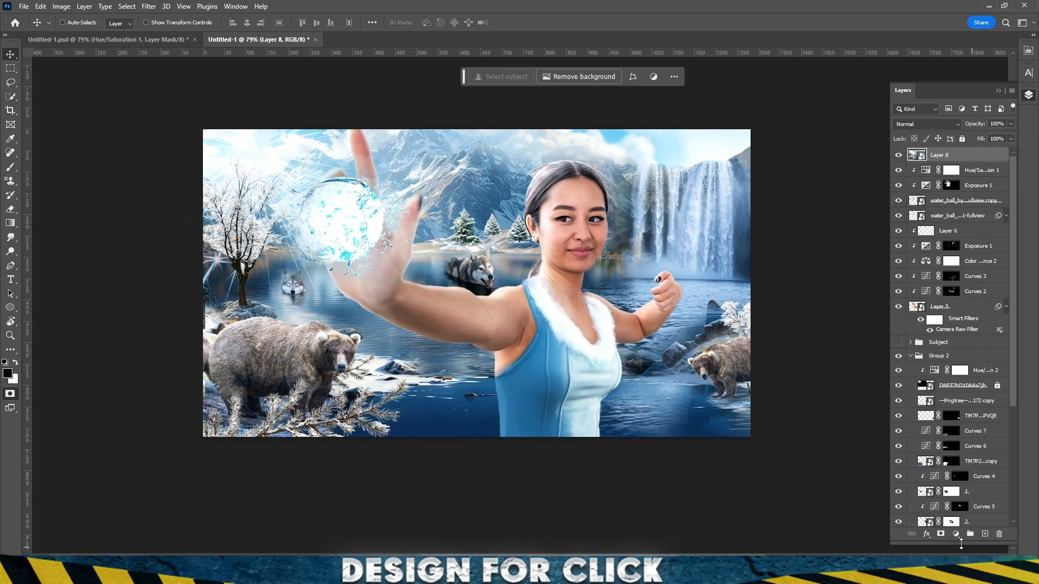
# Add a Levels adjustment clipped to the merged Layer 8 with shadows at 34, midtones about 1.2 and highlights at 247
pyautogui.click(955, 534)
pyautogui.click(974, 398)
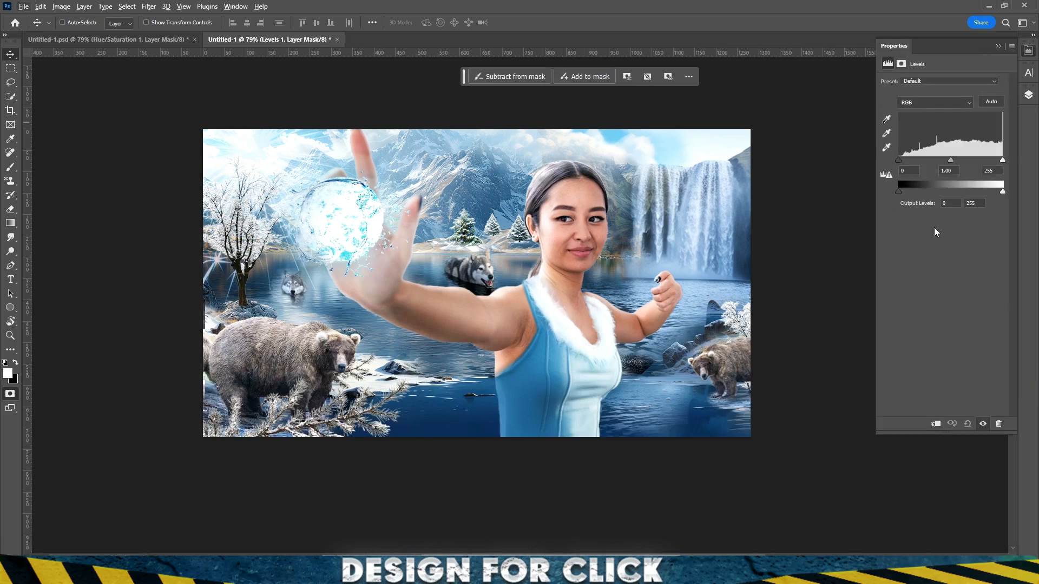
pyautogui.moveTo(950, 160); pyautogui.dragTo(913, 163)
pyautogui.moveTo(1002, 162)
pyautogui.mouseDown()
pyautogui.moveTo(989, 163)
pyautogui.moveTo(1001, 163)
pyautogui.mouseUp()
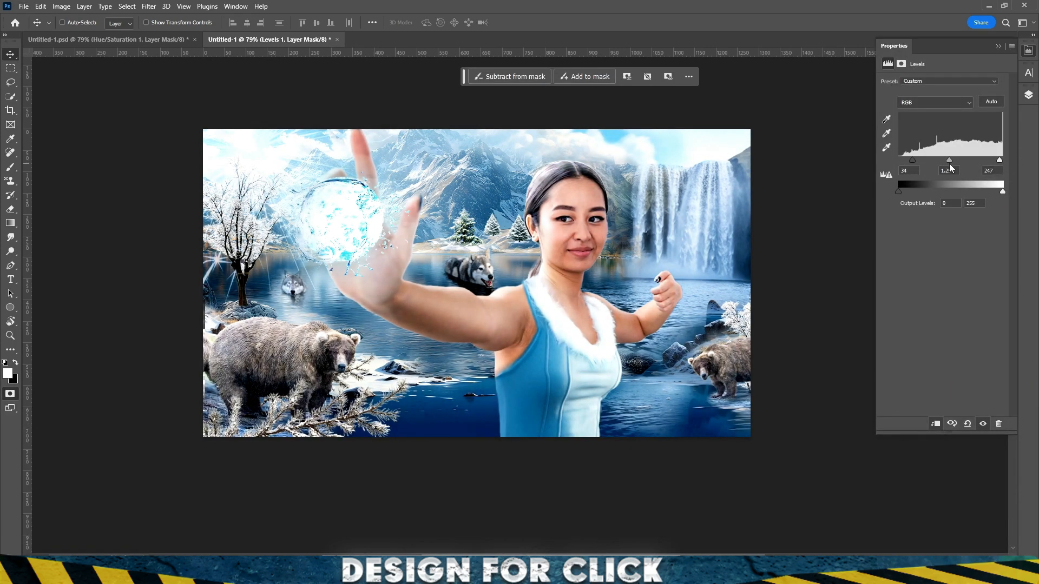
# Add a Photo Filter adjustment above Levels 1 with Cooling Filter (80) and a density of 9%
pyautogui.click(1029, 94)
pyautogui.click(955, 534)
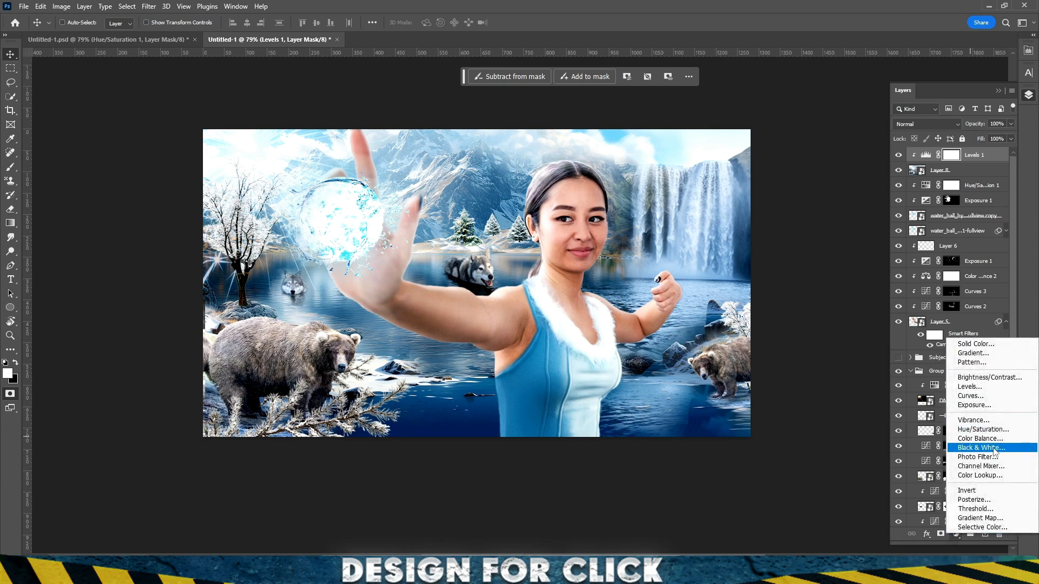
pyautogui.click(974, 456)
pyautogui.click(937, 80)
pyautogui.click(937, 95)
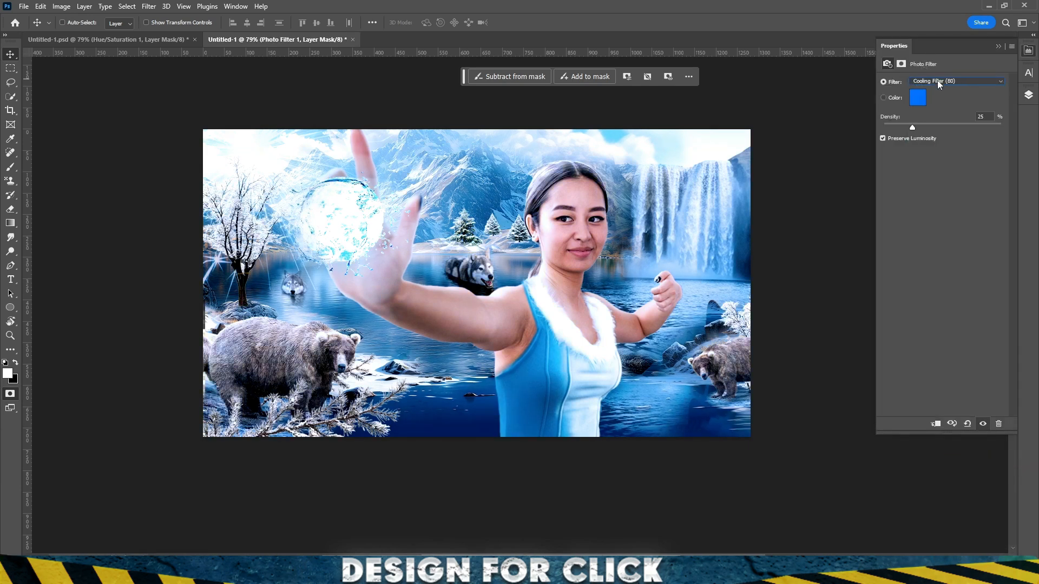
pyautogui.moveTo(912, 128)
pyautogui.mouseDown()
pyautogui.moveTo(878, 127)
pyautogui.moveTo(893, 128)
pyautogui.mouseUp()
# Try other colours for the photo filter, settle on Blue and set its density to 21%
pyautogui.click(929, 81)
pyautogui.click(927, 88)
pyautogui.scroll(-5, 945, 82)
pyautogui.scroll(-7, 945, 82)
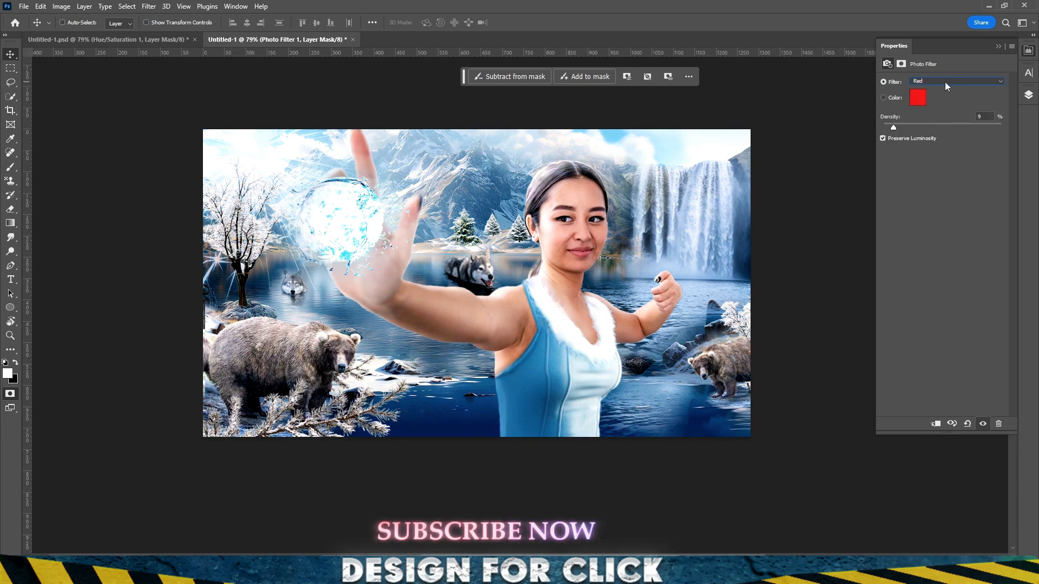
pyautogui.scroll(3, 944, 83)
pyautogui.scroll(-2, 944, 83)
pyautogui.moveTo(894, 127); pyautogui.dragTo(907, 125)
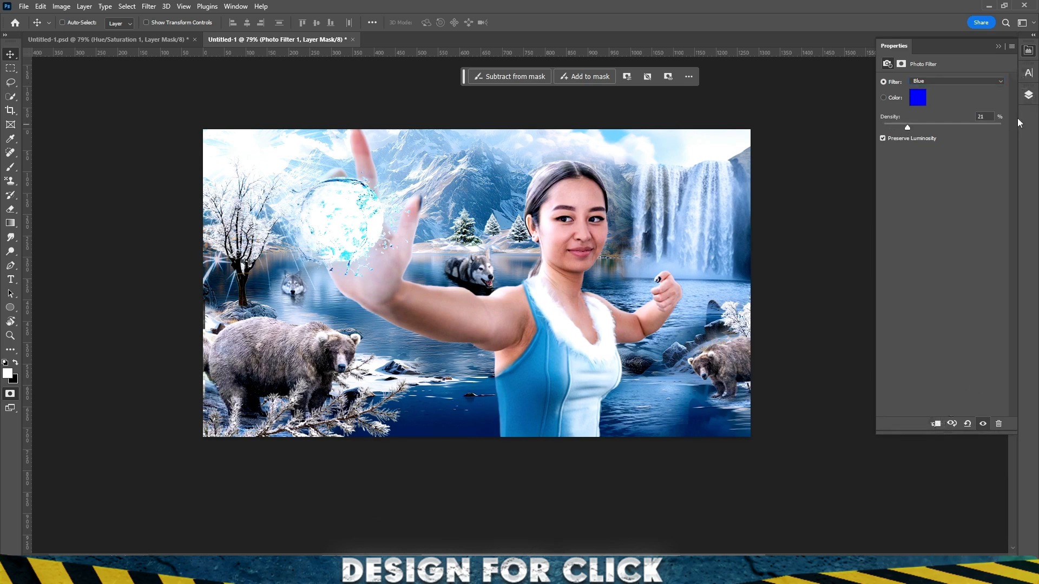
pyautogui.click(1028, 95)
# Brush the blue photo filter in with white at 44% opacity over the woman and the surrounding lake on its black mask
pyautogui.press('i')
pyautogui.press('b')
pyautogui.keyDown('alt'); pyautogui.rightClick(514, 316); pyautogui.keyUp('alt')
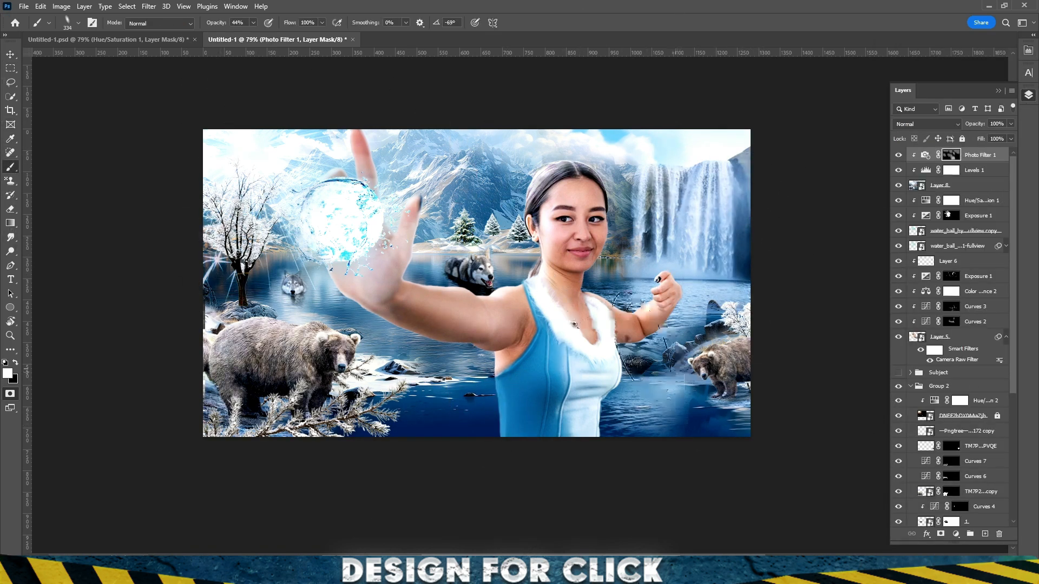
pyautogui.moveTo(550, 312); pyautogui.dragTo(576, 312)
pyautogui.moveTo(598, 354); pyautogui.dragTo(574, 354)
pyautogui.moveTo(574, 222); pyautogui.dragTo(611, 223)
pyautogui.moveTo(632, 345); pyautogui.dragTo(592, 346)
pyautogui.moveTo(525, 360); pyautogui.dragTo(469, 340)
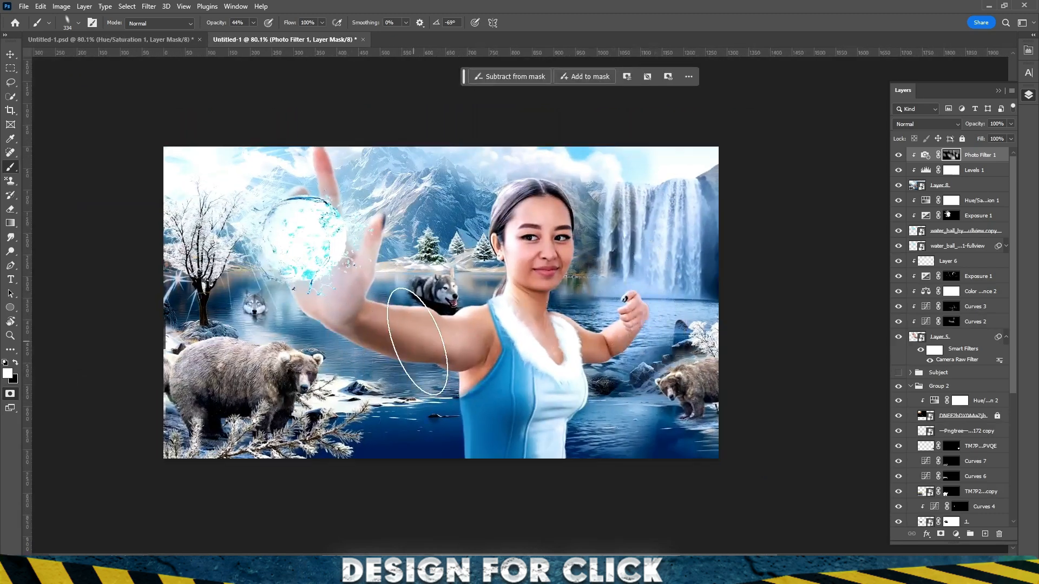
pyautogui.moveTo(447, 274); pyautogui.dragTo(471, 274)
# Add a clipped Color Balance adjustment with midtones at -11 cyan-red, -7 magenta-green and +1 yellow-blue
pyautogui.click(956, 534)
pyautogui.click(977, 443)
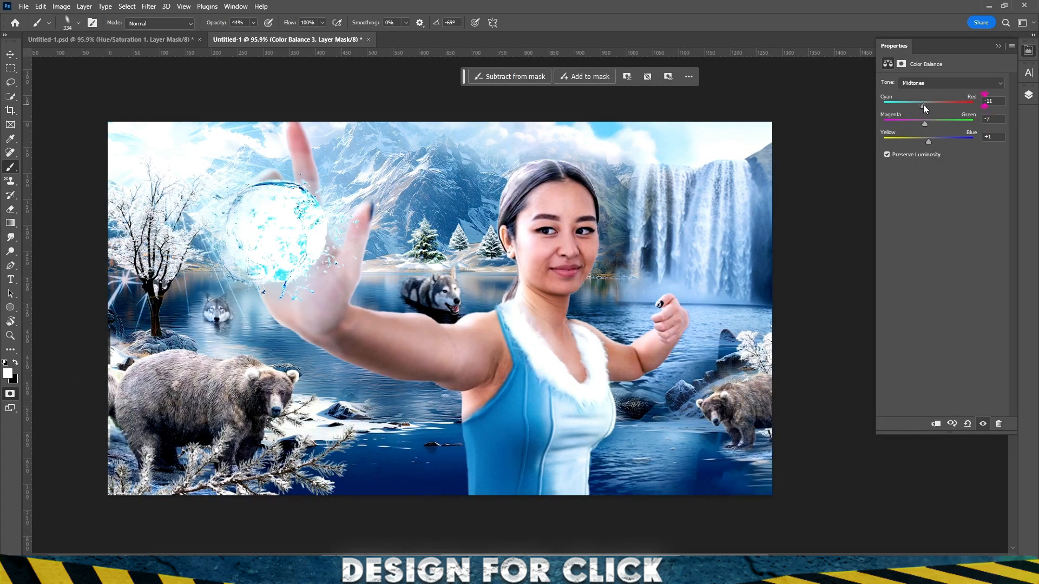
pyautogui.click(935, 423)
pyautogui.click(1028, 94)
# Add a second clipped Photo Filter with a black mask and brush its effect onto the woman and her outstretched arm
pyautogui.moveTo(575, 183); pyautogui.dragTo(561, 199)
pyautogui.press('v')
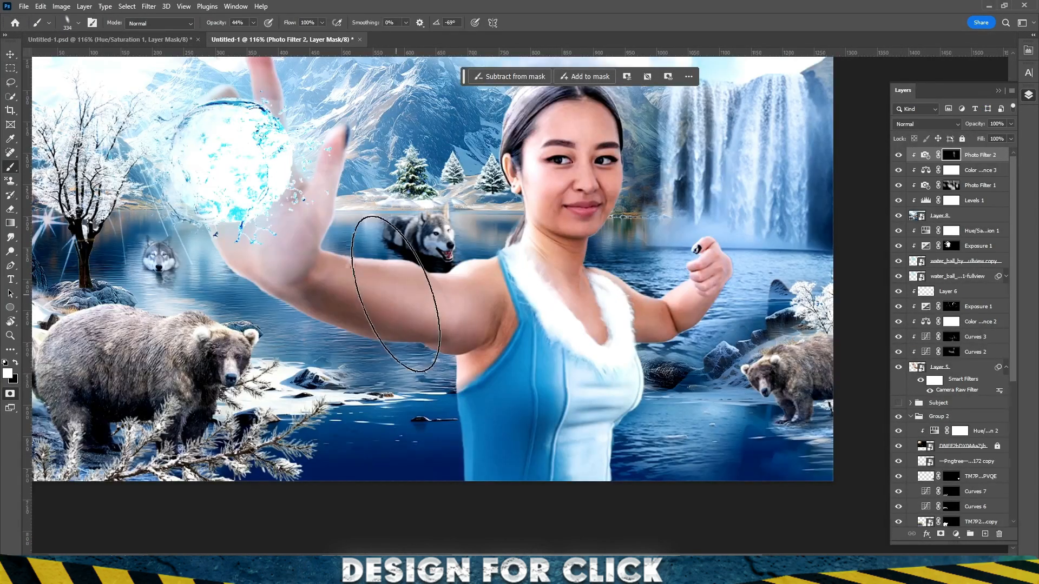
pyautogui.moveTo(395, 278); pyautogui.dragTo(373, 278)
pyautogui.moveTo(475, 192); pyautogui.dragTo(424, 174)
pyautogui.scroll(3, 648, 348)
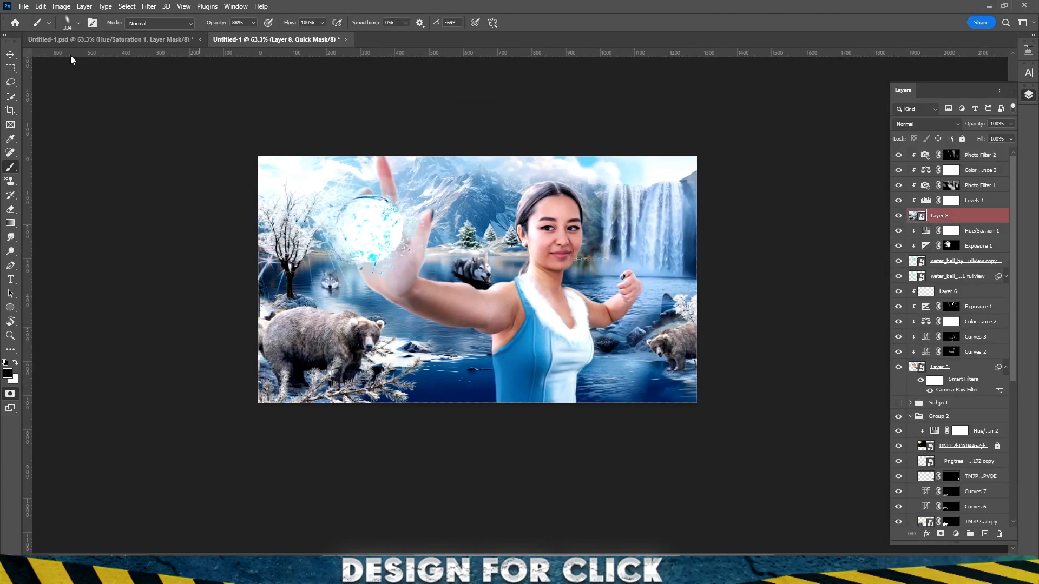
# Apply the Camera Raw Filter to the merged Layer 8
pyautogui.click(148, 6)
pyautogui.click(162, 85)
pyautogui.click(887, 542)
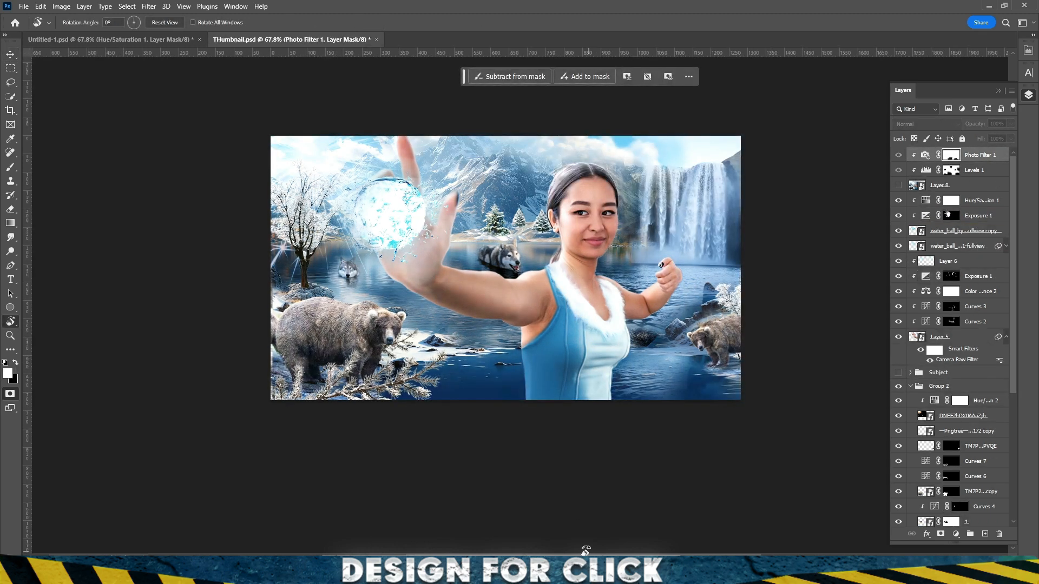
# Place the teal wristband image on the wrist of the woman's outstretched arm and rasterize its layer
pyautogui.click(584, 549)
pyautogui.moveTo(357, 246); pyautogui.dragTo(493, 260)
pyautogui.press('Return')
pyautogui.rightClick(951, 159)
pyautogui.click(892, 291)
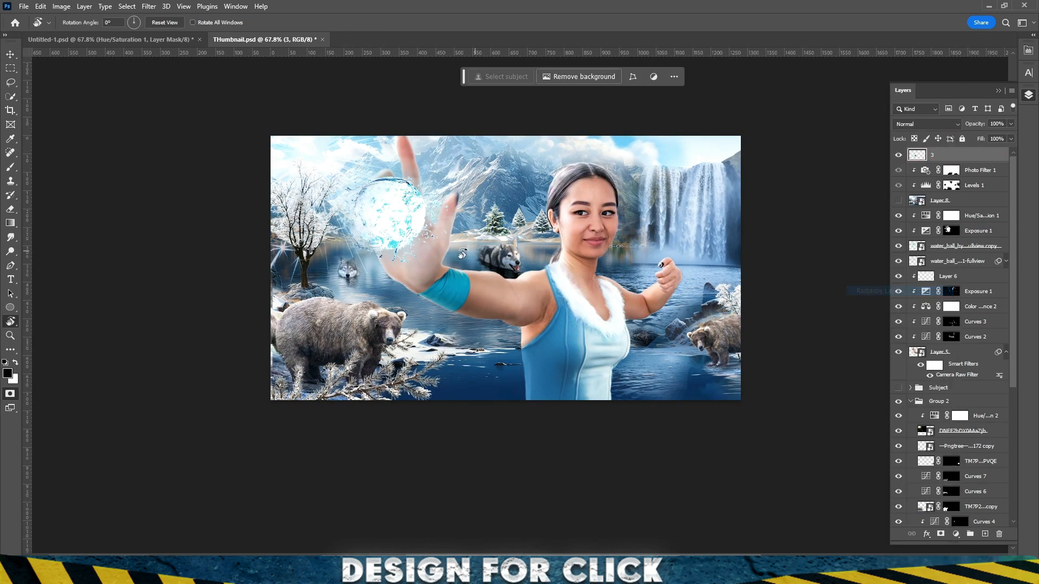
# Nudge the wristband into place and warp its edges to follow the contour of the woman's wrist
pyautogui.scroll(4, 460, 303)
pyautogui.press('v')
pyautogui.moveTo(497, 303)
pyautogui.mouseDown()
pyautogui.moveTo(476, 298)
pyautogui.moveTo(498, 293)
pyautogui.mouseUp()
pyautogui.hotkey('ctrl', 't')
pyautogui.rightClick(469, 287)
pyautogui.click(479, 339)
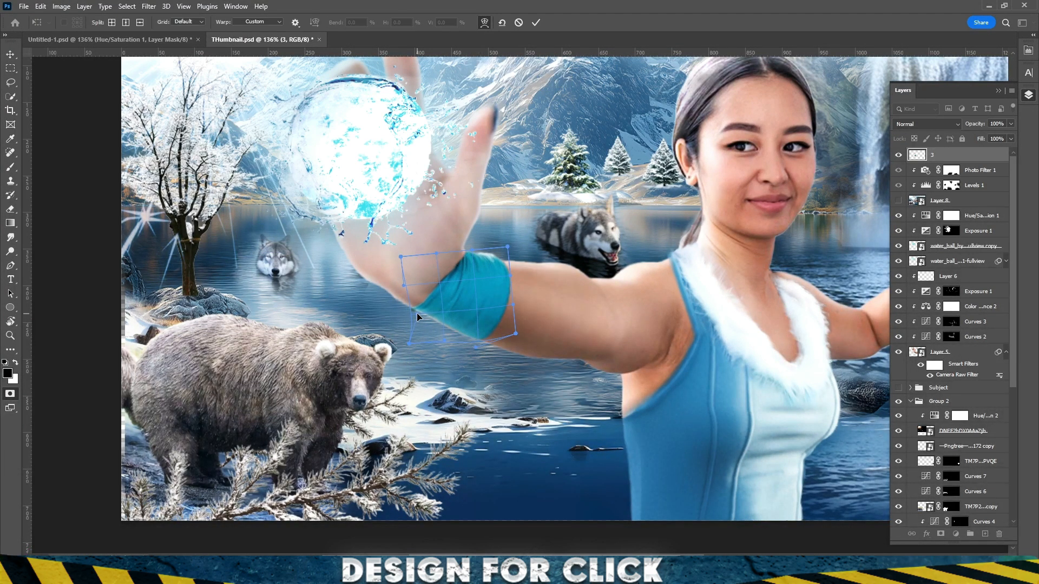
pyautogui.moveTo(511, 250); pyautogui.dragTo(514, 256)
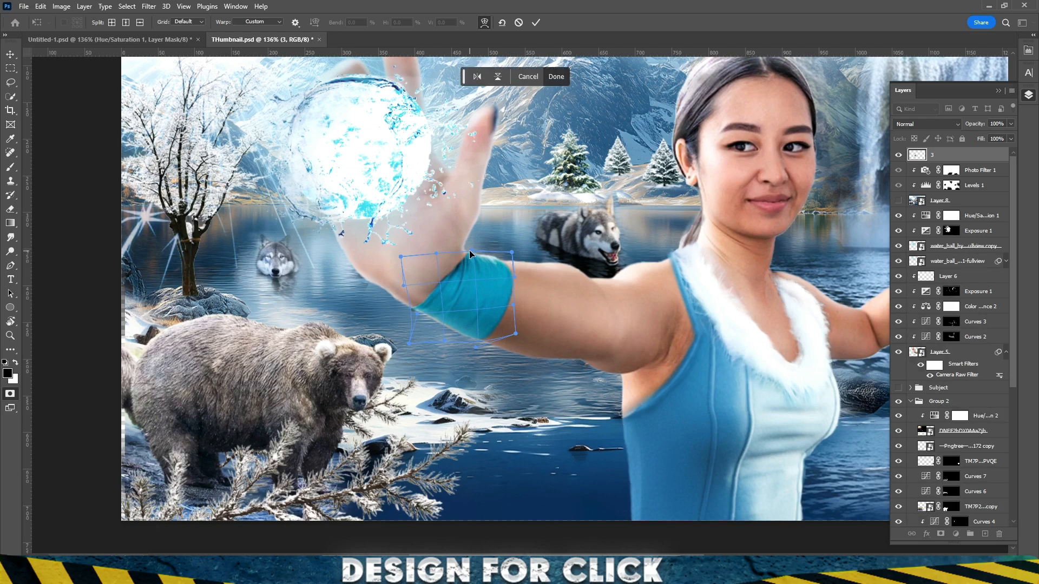
pyautogui.click(535, 24)
# Clip a Color Balance to the wristband with Cyan/Red -29, Magenta/Green -7 and Yellow/Blue +28, and stamp the visible layers into a merged layer
pyautogui.moveTo(567, 265); pyautogui.dragTo(346, 265)
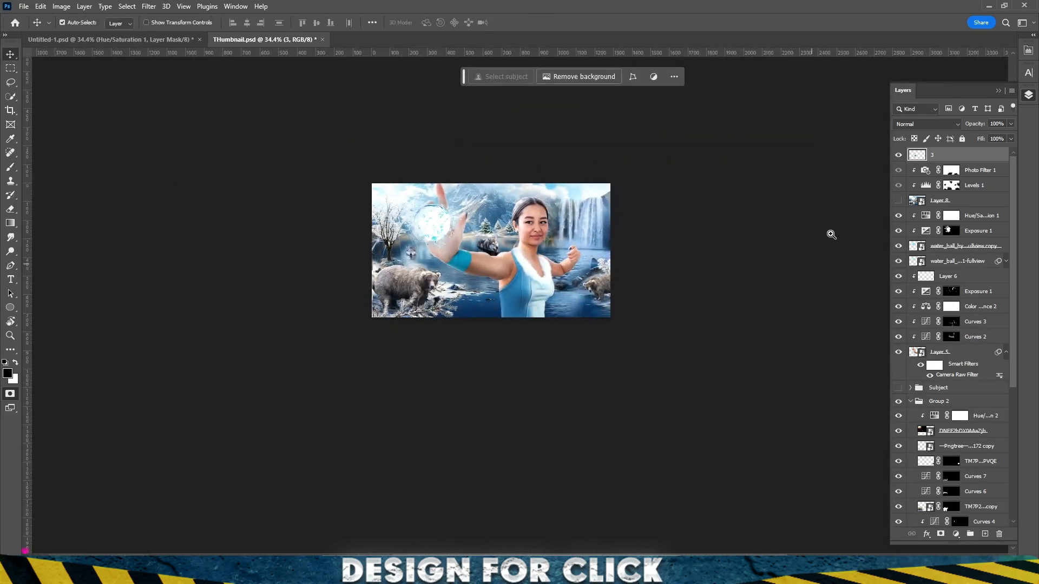
pyautogui.moveTo(445, 238); pyautogui.dragTo(539, 303)
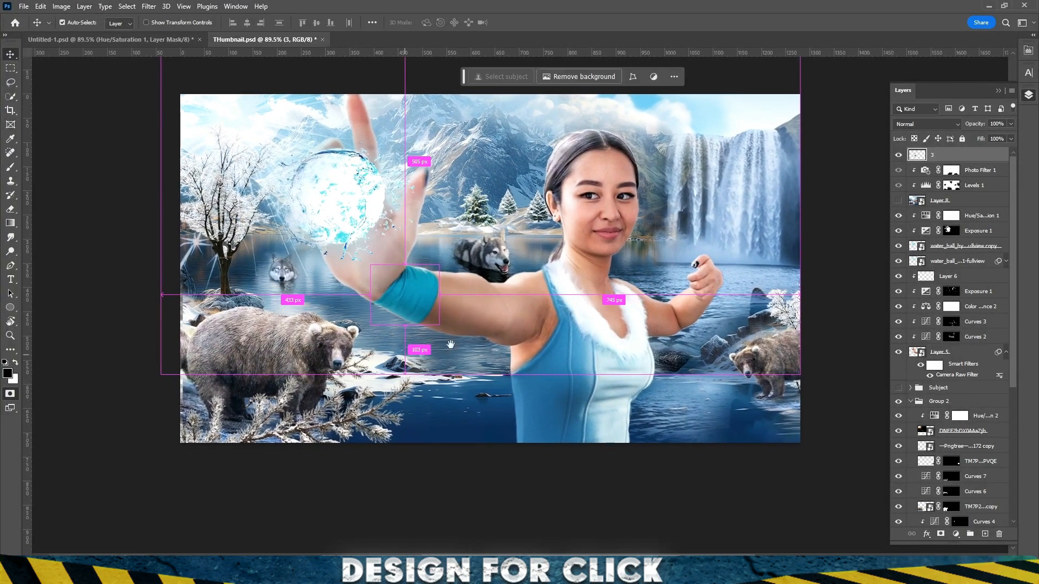
pyautogui.click(955, 535)
pyautogui.click(982, 440)
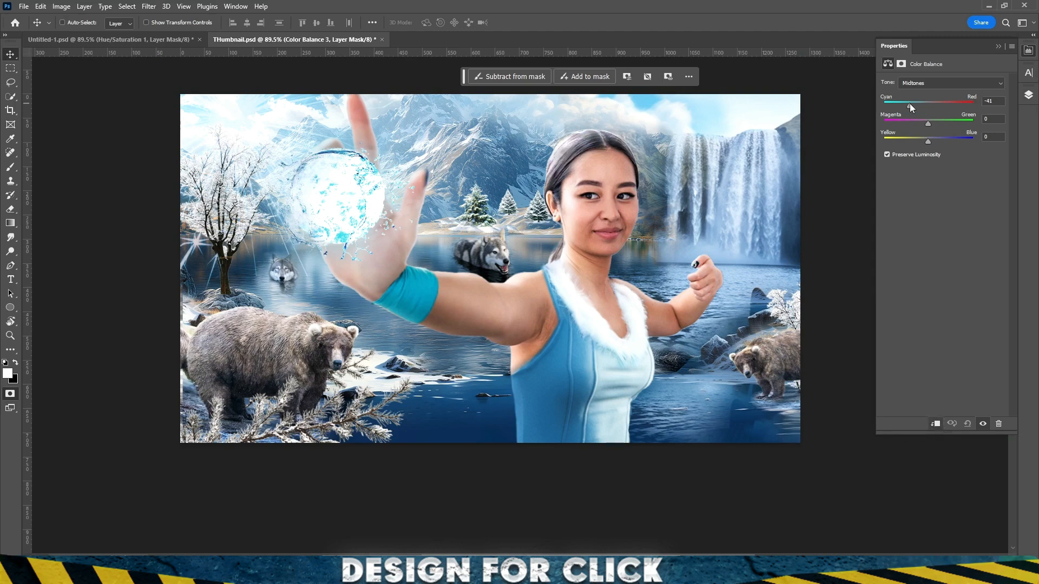
pyautogui.moveTo(929, 142); pyautogui.dragTo(940, 140)
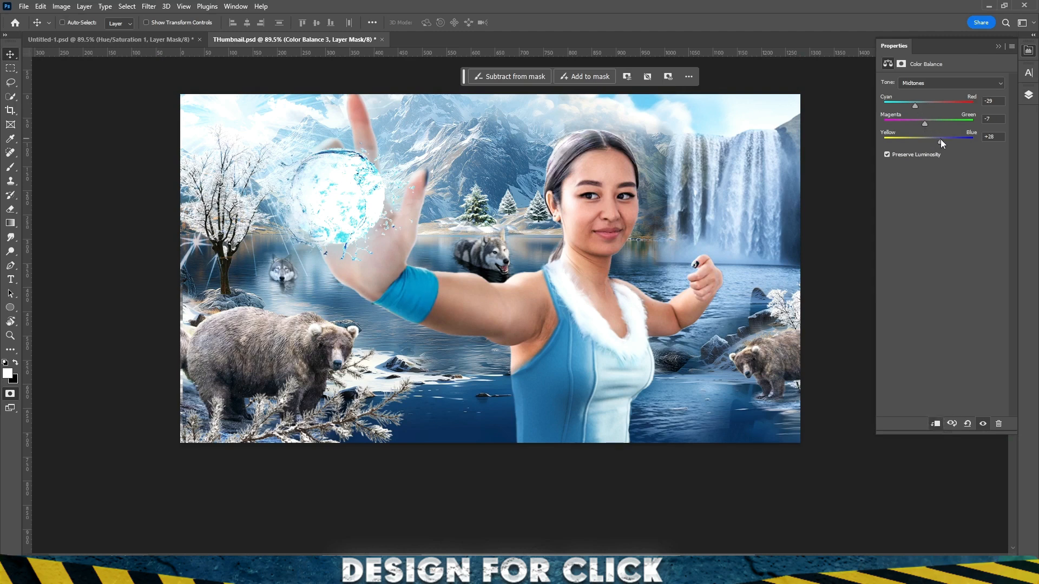
pyautogui.click(1028, 95)
pyautogui.moveTo(514, 269)
pyautogui.mouseDown()
pyautogui.moveTo(458, 265)
pyautogui.moveTo(499, 265)
pyautogui.mouseUp()
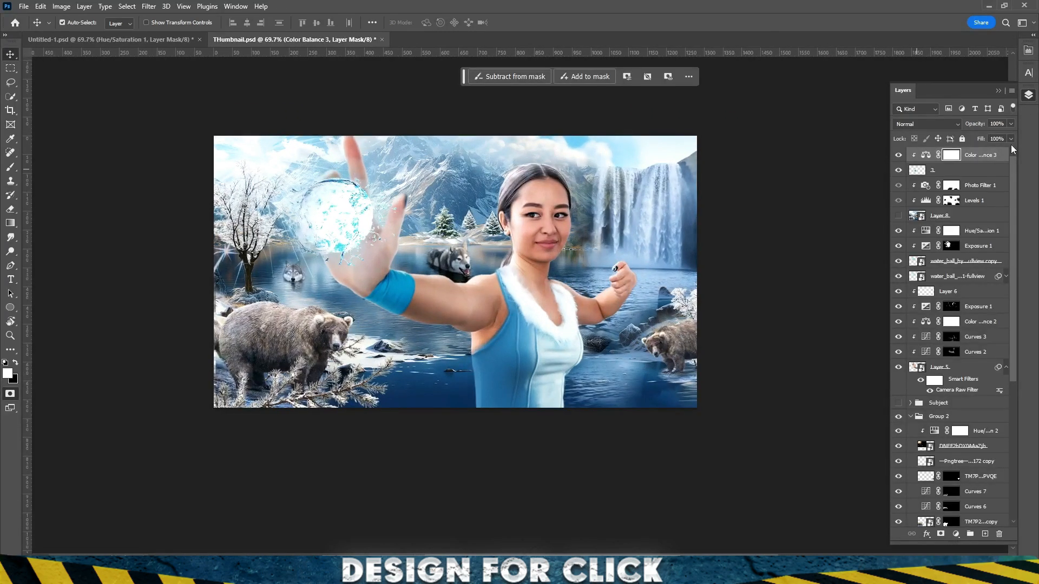
pyautogui.hotkey('ctrl', 'alt', 'shift', 'e')
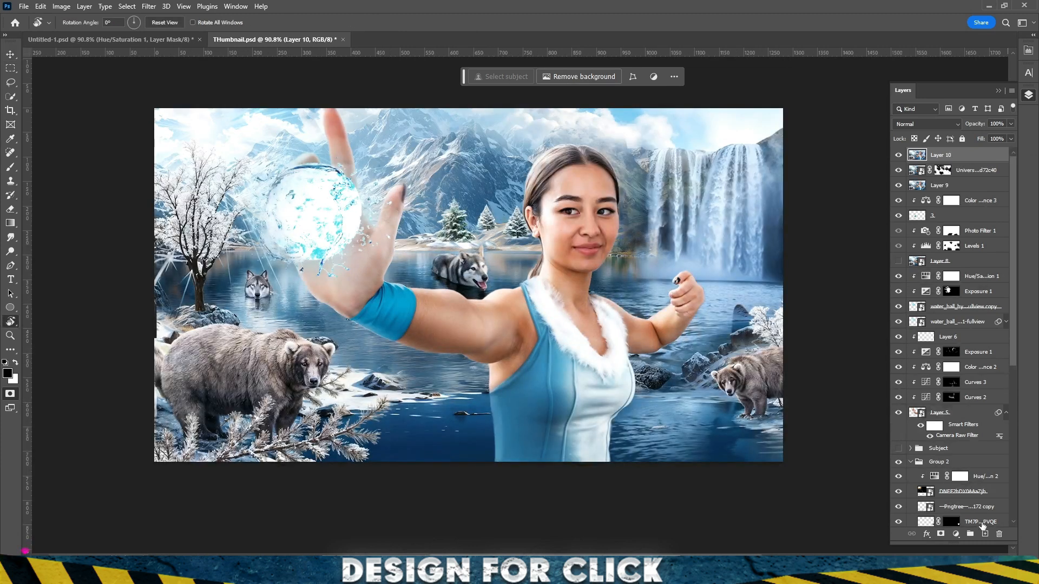
# Add an empty layer above Layer 10, set it to Overlay and brush soft white light over the scene at 47% brush opacity
pyautogui.click(985, 534)
pyautogui.press('b')
pyautogui.click(927, 125)
pyautogui.click(920, 274)
pyautogui.click(661, 199)
pyautogui.hotkey('ctrl', 'z')
pyautogui.rightClick(558, 189)
pyautogui.click(734, 7)
pyautogui.moveTo(665, 238); pyautogui.dragTo(638, 238)
pyautogui.moveTo(459, 221); pyautogui.dragTo(417, 217)
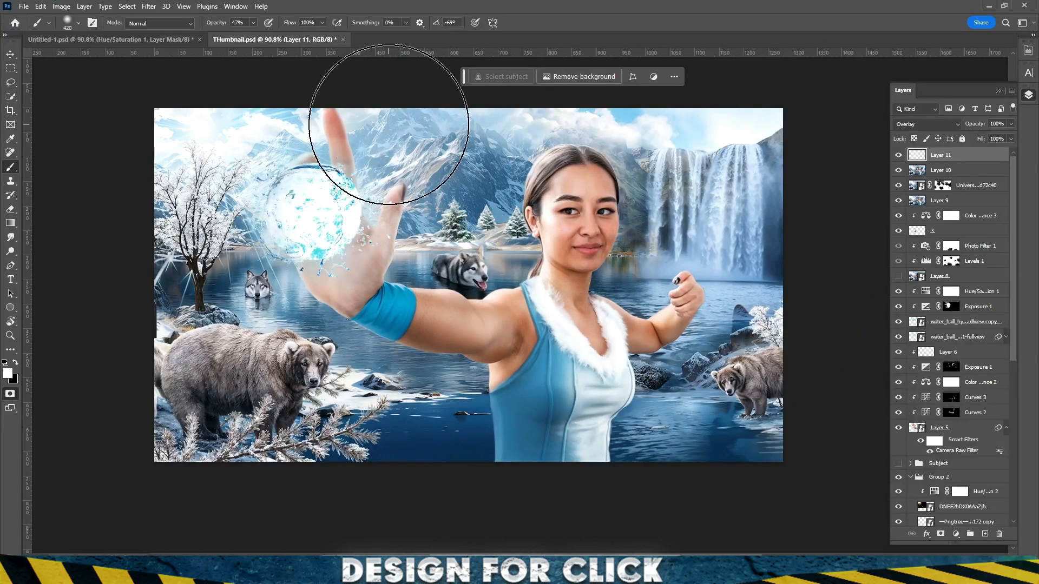
# Set Layer 11 to Normal at 73% opacity and paint soft white haze over the scenery around the woman
pyautogui.click(926, 124)
pyautogui.click(915, 124)
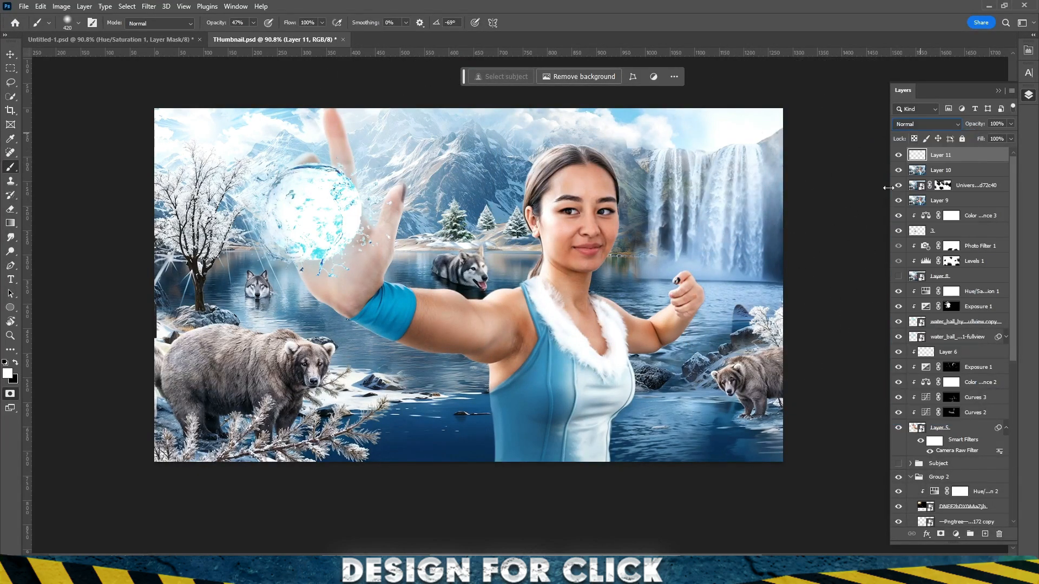
pyautogui.moveTo(968, 127); pyautogui.dragTo(967, 127)
pyautogui.moveTo(622, 204); pyautogui.dragTo(597, 206)
pyautogui.scroll(4, 573, 233)
pyautogui.click(485, 229)
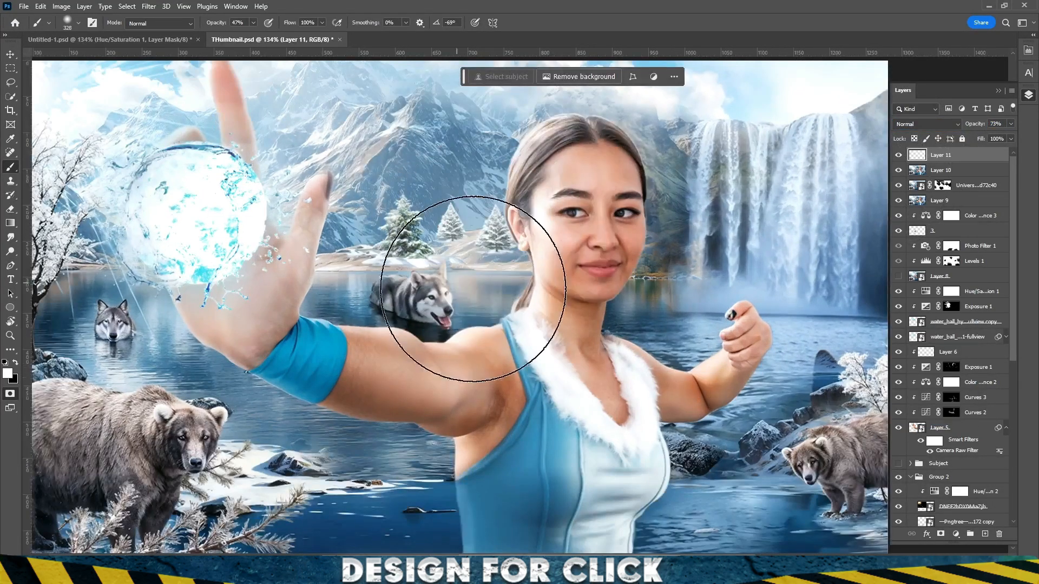
pyautogui.scroll(-5, 544, 303)
pyautogui.moveTo(548, 356); pyautogui.dragTo(573, 316)
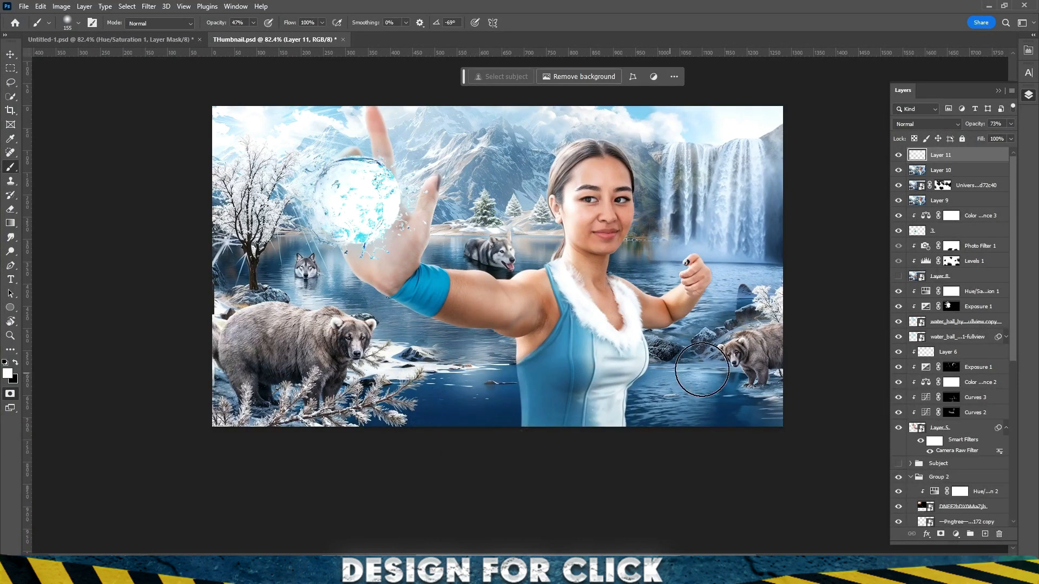
pyautogui.moveTo(696, 396); pyautogui.dragTo(672, 396)
pyautogui.moveTo(616, 273); pyautogui.dragTo(581, 274)
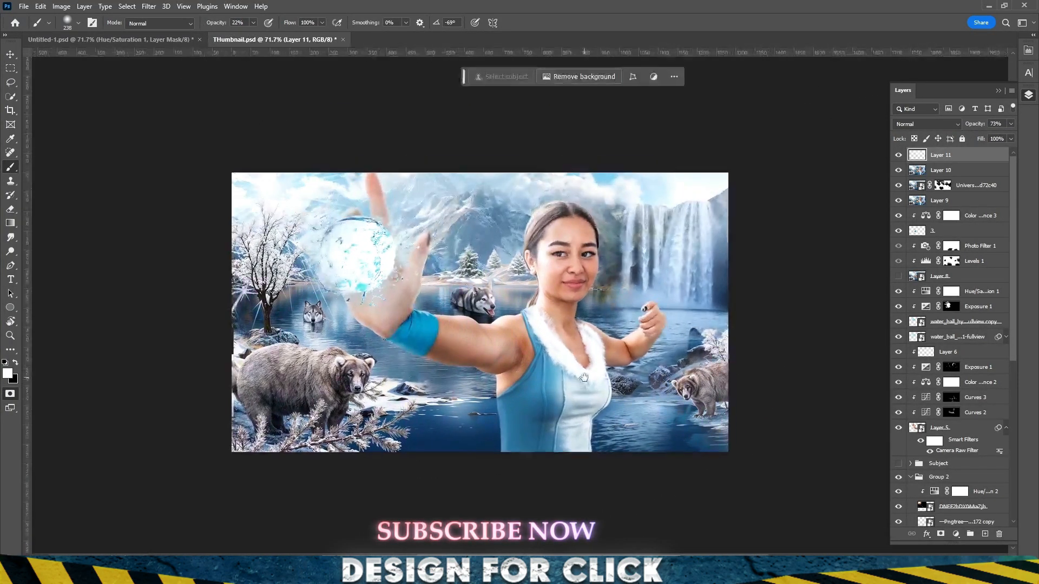
# Undo the last haze stroke and try to soften the painted haze with the Eraser at 56% opacity
pyautogui.scroll(2, 563, 262)
pyautogui.scroll(-3, 565, 276)
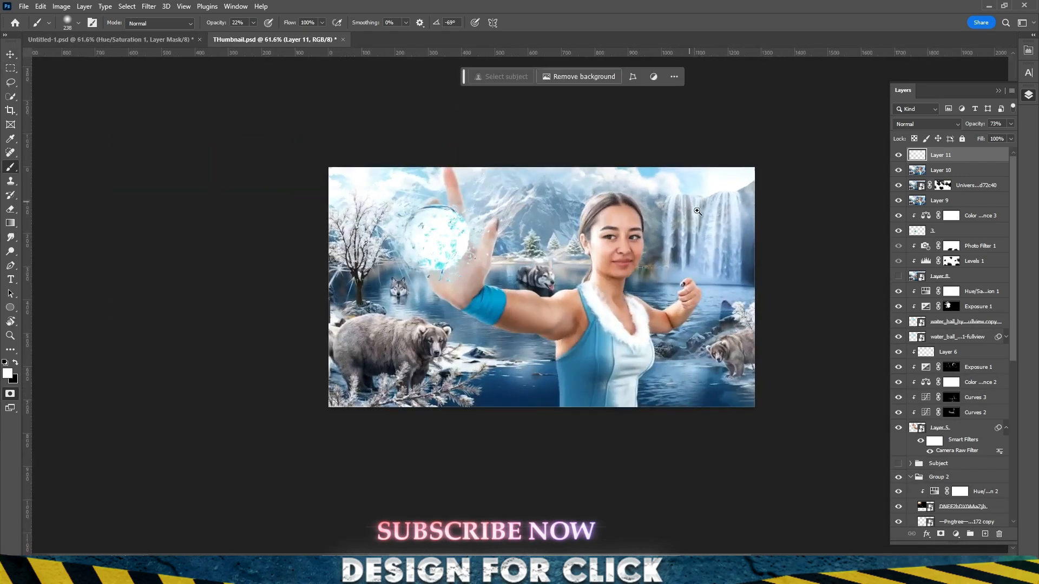
pyautogui.scroll(3, 557, 265)
pyautogui.hotkey('ctrl', 'z')
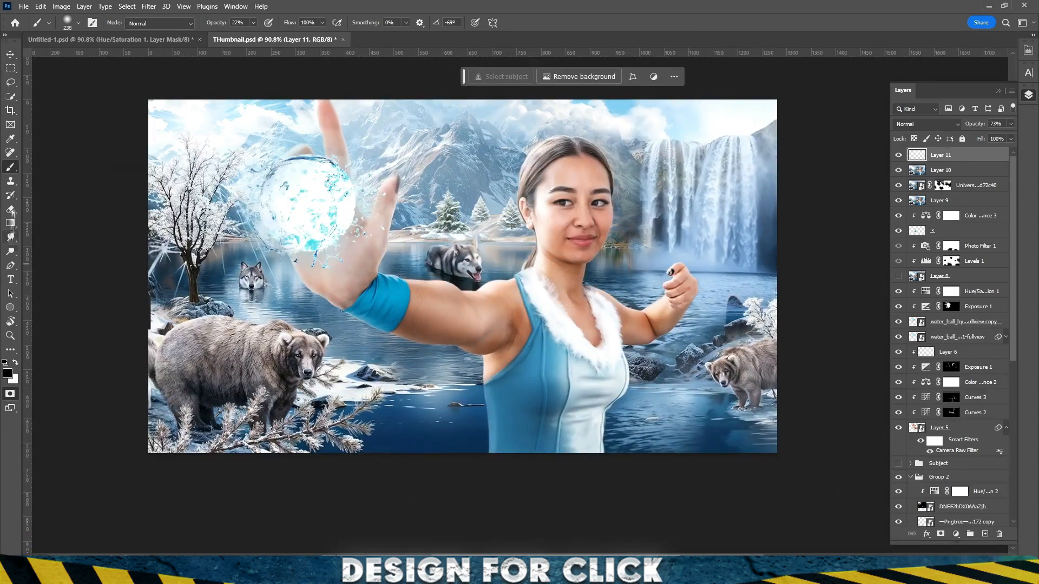
pyautogui.press('e')
pyautogui.scroll(-4, 587, 257)
pyautogui.scroll(4, 552, 205)
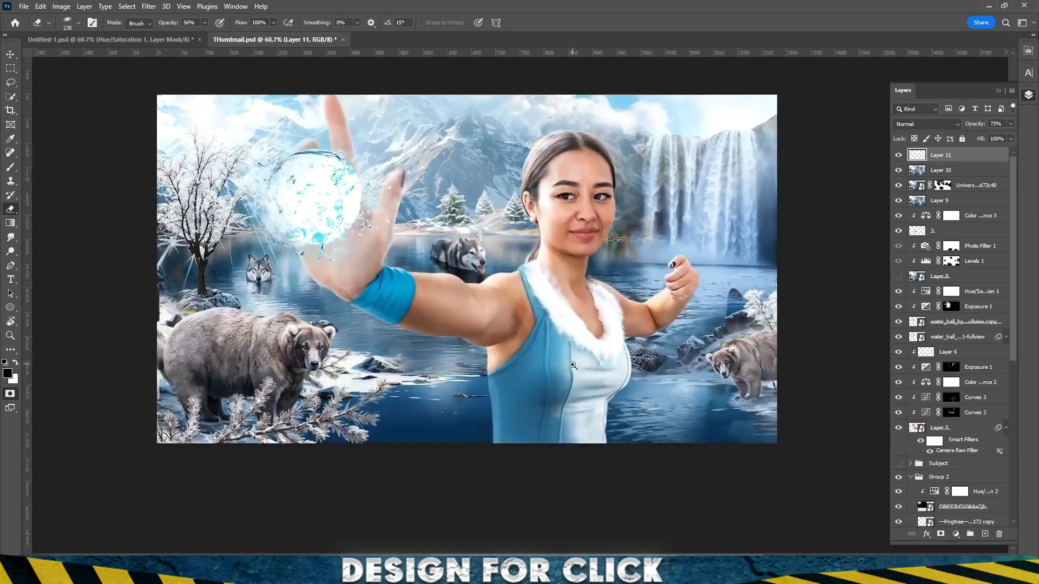
pyautogui.scroll(1, 580, 259)
# Stamp the visible layers into a new layer, apply the Camera Raw Filter and try to reduce its effect on the woman
pyautogui.hotkey('ctrl', 'shift', 'alt', 'e')
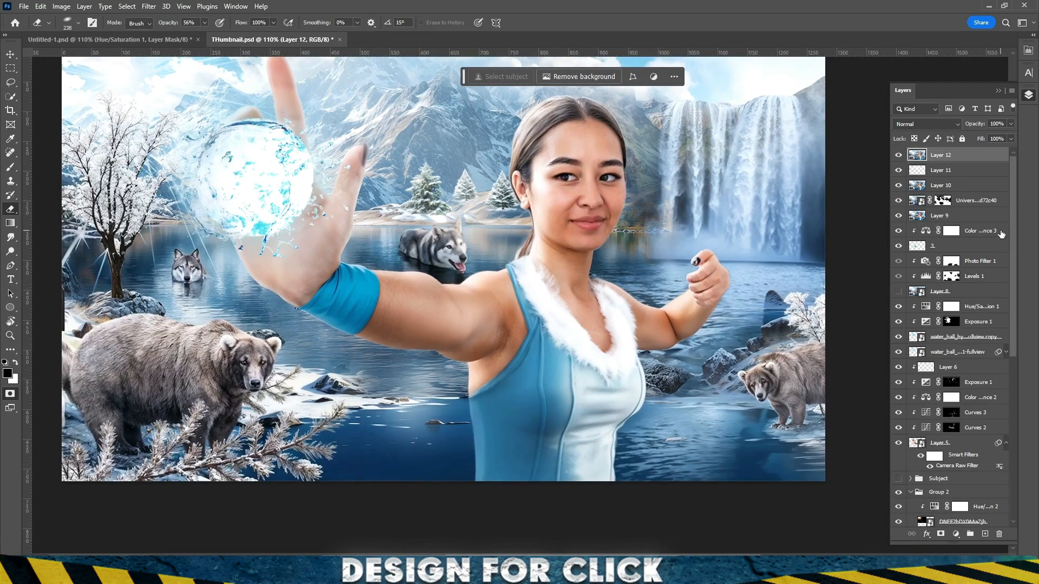
pyautogui.click(149, 7)
pyautogui.click(181, 88)
pyautogui.click(949, 140)
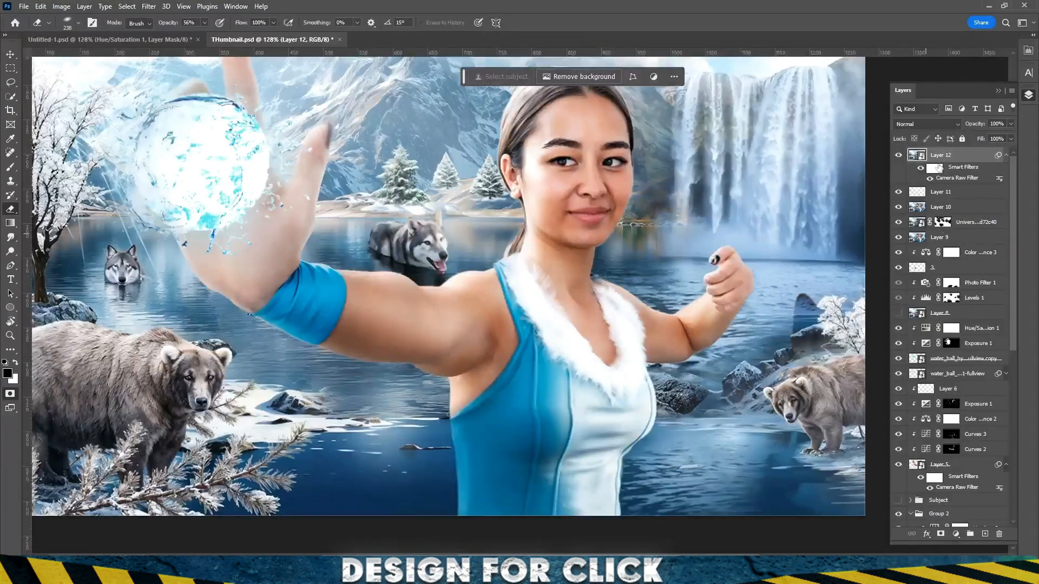
pyautogui.scroll(2, 617, 198)
pyautogui.moveTo(585, 228); pyautogui.dragTo(519, 241)
pyautogui.click(573, 234)
pyautogui.click(587, 242)
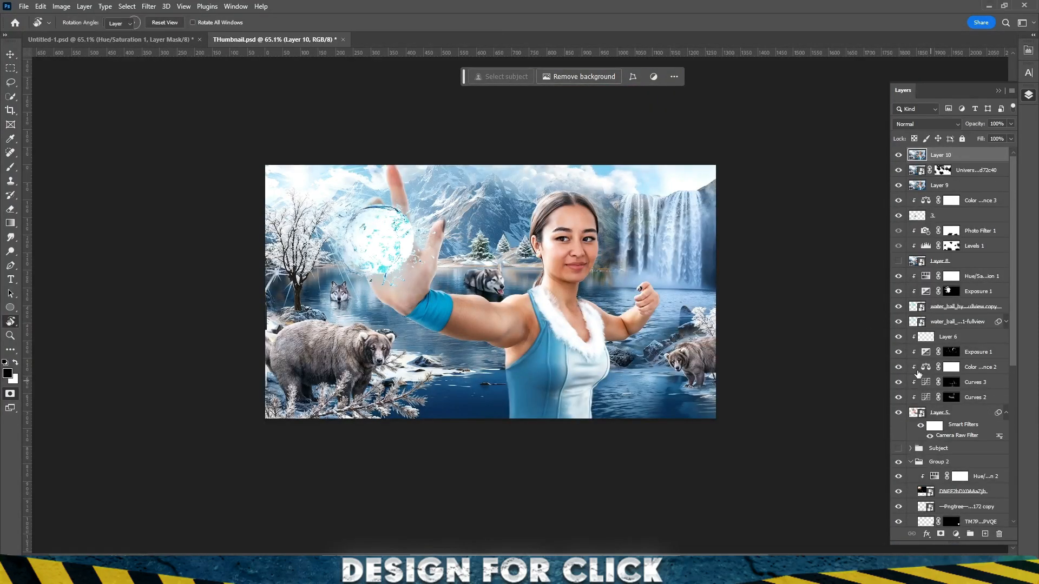
# In Camera Raw for Layer 10, set Exposure +0.10, Contrast +14, Texture +30, Vignette -14 and Grain 7
pyautogui.click(149, 7)
pyautogui.click(181, 88)
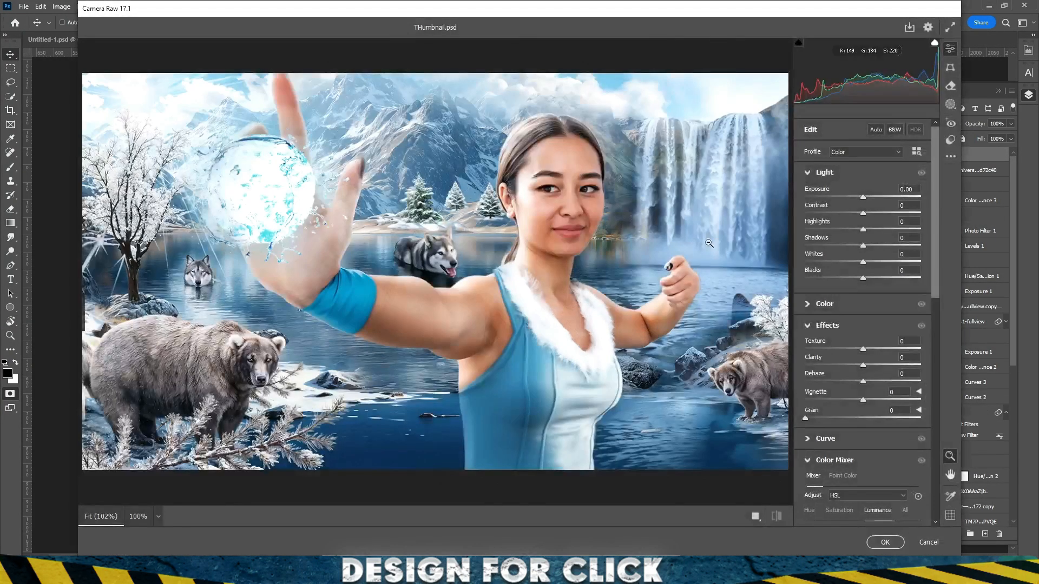
pyautogui.moveTo(863, 196); pyautogui.dragTo(865, 198)
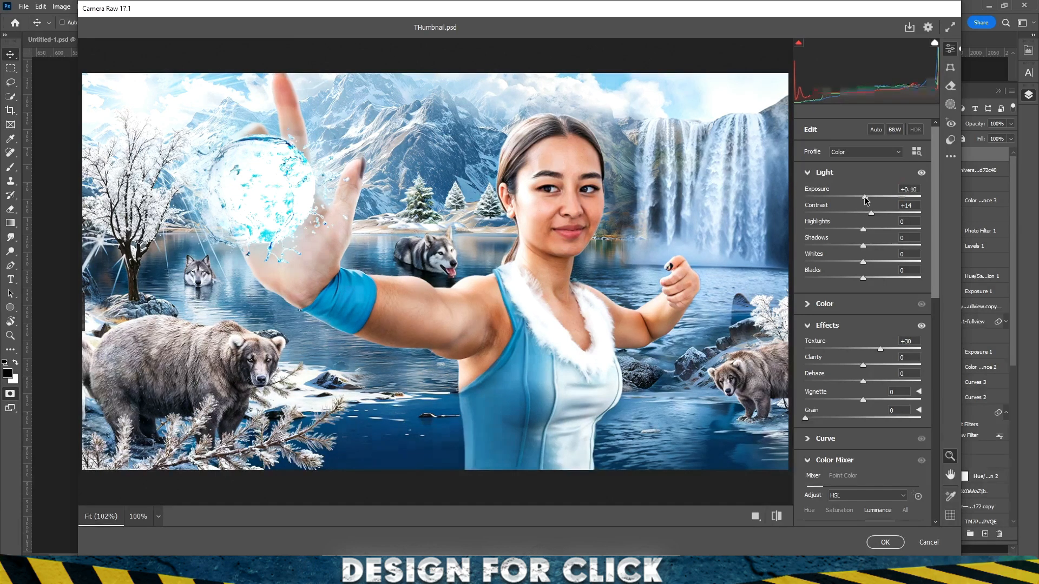
pyautogui.moveTo(863, 401); pyautogui.dragTo(855, 401)
pyautogui.scroll(-3, 865, 384)
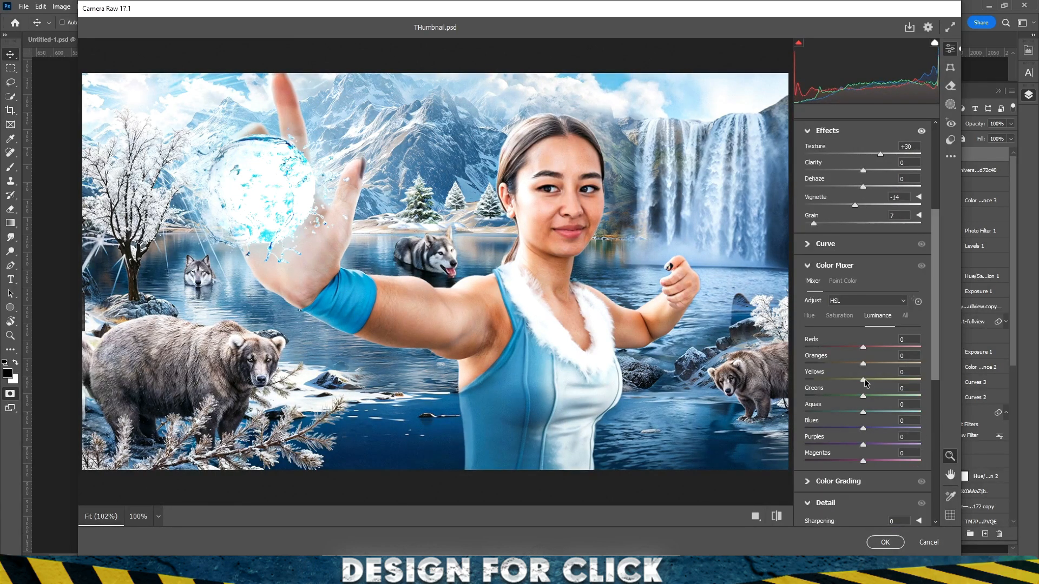
# Set the Color Mixer luminance to Reds +8, Oranges -1, Yellows +13, Blues -3 and Purples -1, and apply the Camera Raw Filter
pyautogui.moveTo(863, 363); pyautogui.dragTo(869, 345)
pyautogui.moveTo(864, 427)
pyautogui.mouseDown()
pyautogui.moveTo(876, 428)
pyautogui.moveTo(864, 428)
pyautogui.mouseUp()
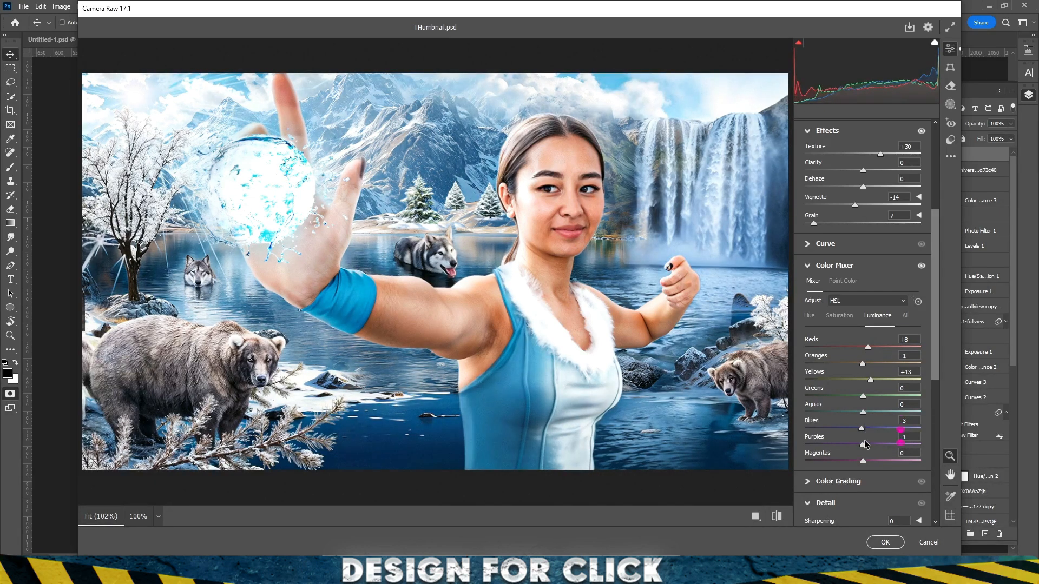
pyautogui.click(885, 542)
# Add a layer mask to Layer 10 and brush black over parts of the scenery and animals to hide the filtered effect
pyautogui.click(941, 533)
pyautogui.press('b')
pyautogui.scroll(-1, 462, 188)
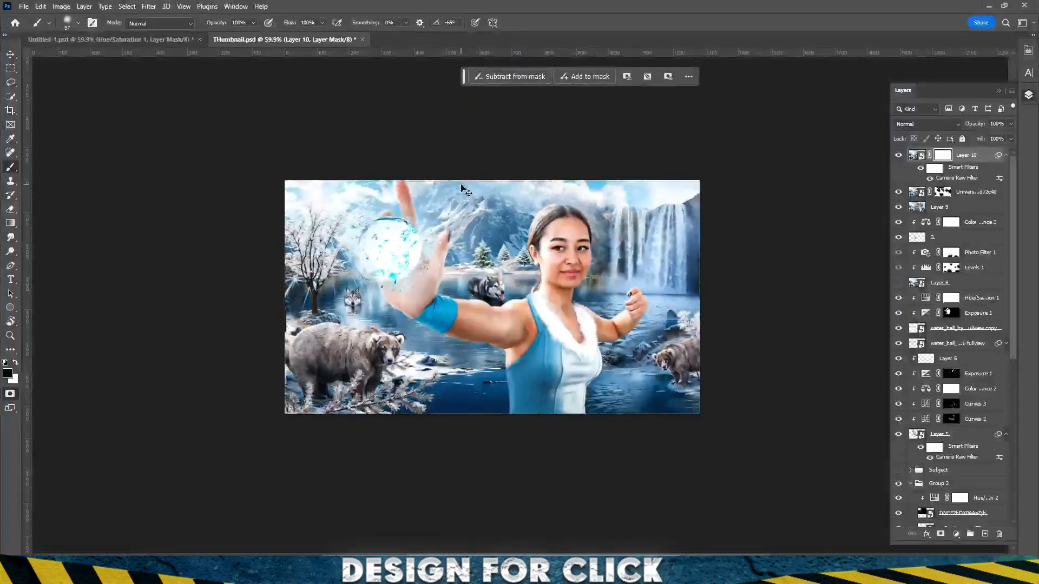
pyautogui.scroll(5, 461, 188)
pyautogui.moveTo(203, 325)
pyautogui.mouseDown()
pyautogui.moveTo(190, 343)
pyautogui.moveTo(374, 480)
pyautogui.mouseUp()
pyautogui.moveTo(863, 522)
pyautogui.mouseDown()
pyautogui.moveTo(803, 425)
pyautogui.moveTo(795, 446)
pyautogui.mouseUp()
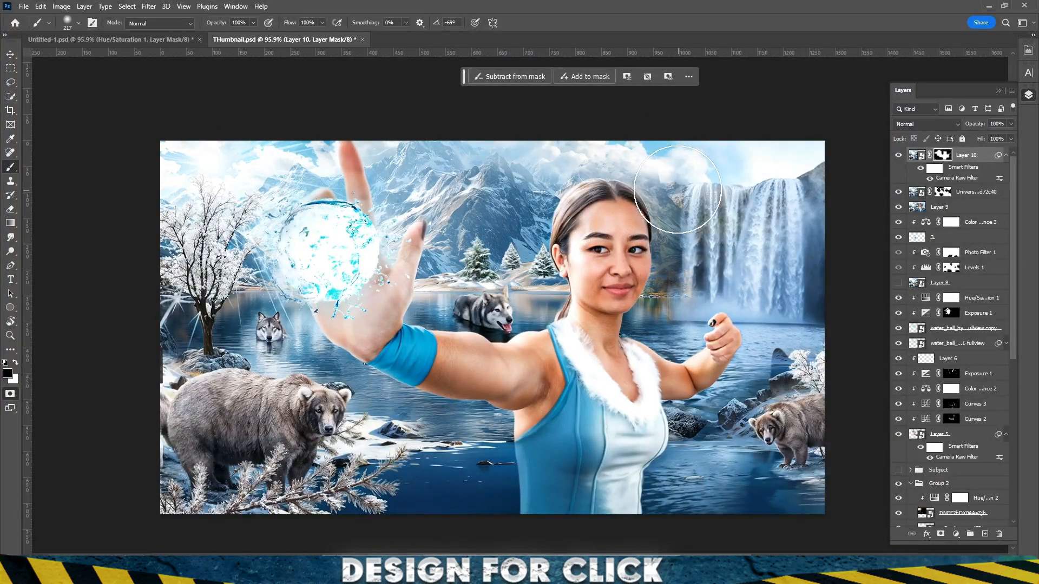
pyautogui.click(451, 294)
# Open Layer 10's smart object contents and blur the bears and the snowy foreground with the Blur tool at 43% strength
pyautogui.doubleClick(924, 160)
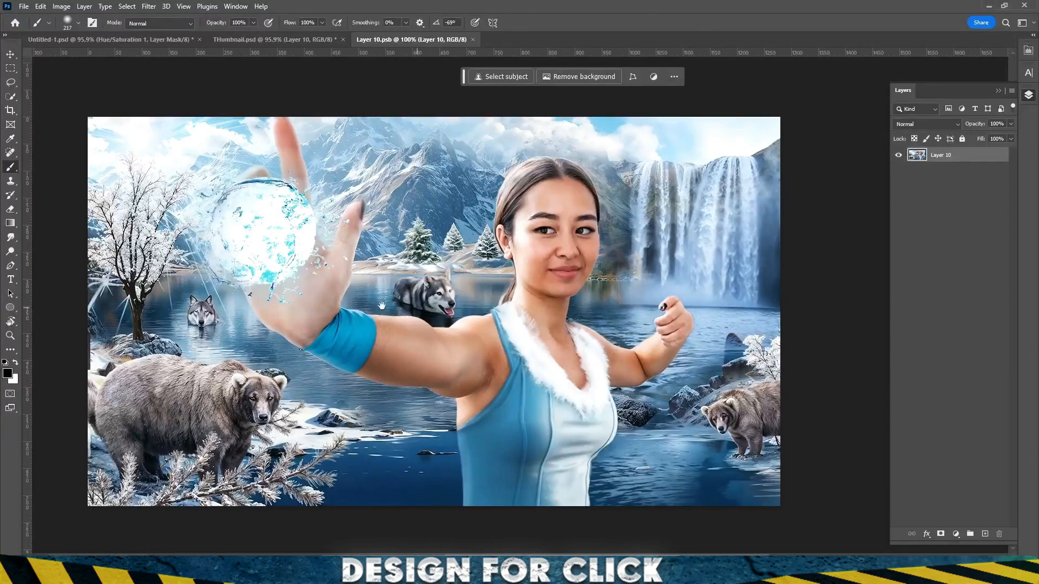
pyautogui.click(11, 239)
pyautogui.rightClick(12, 250)
pyautogui.rightClick(12, 239)
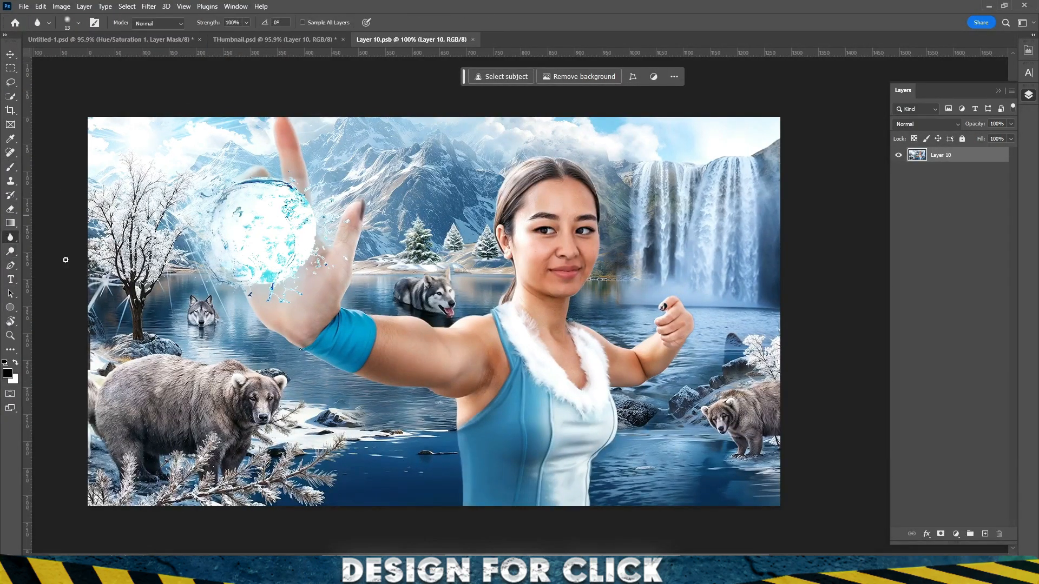
pyautogui.click(45, 238)
pyautogui.moveTo(228, 377); pyautogui.dragTo(344, 372)
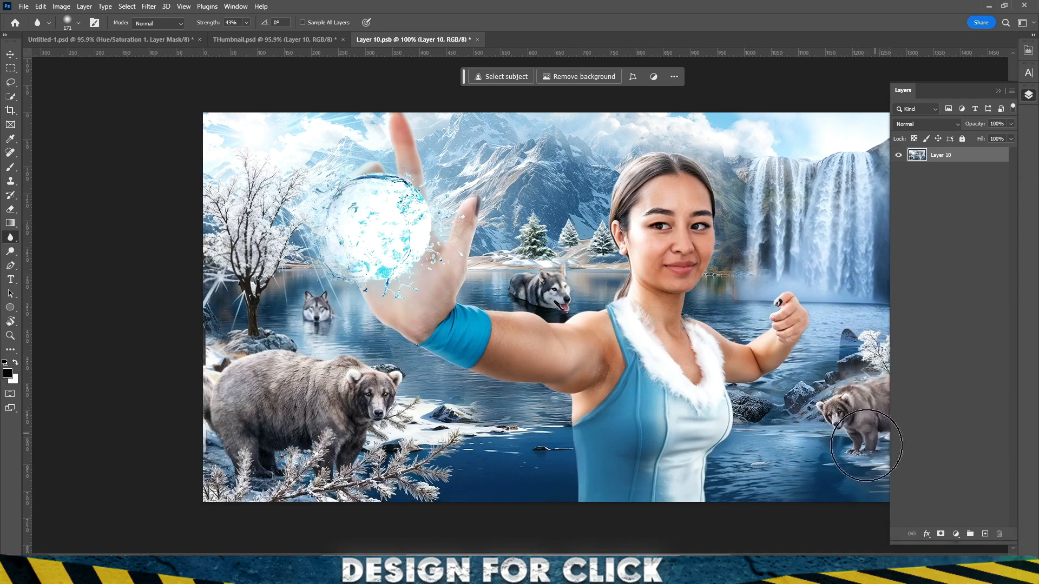
pyautogui.moveTo(516, 449); pyautogui.dragTo(448, 496)
pyautogui.moveTo(452, 261); pyautogui.dragTo(526, 296)
pyautogui.moveTo(725, 339); pyautogui.dragTo(802, 378)
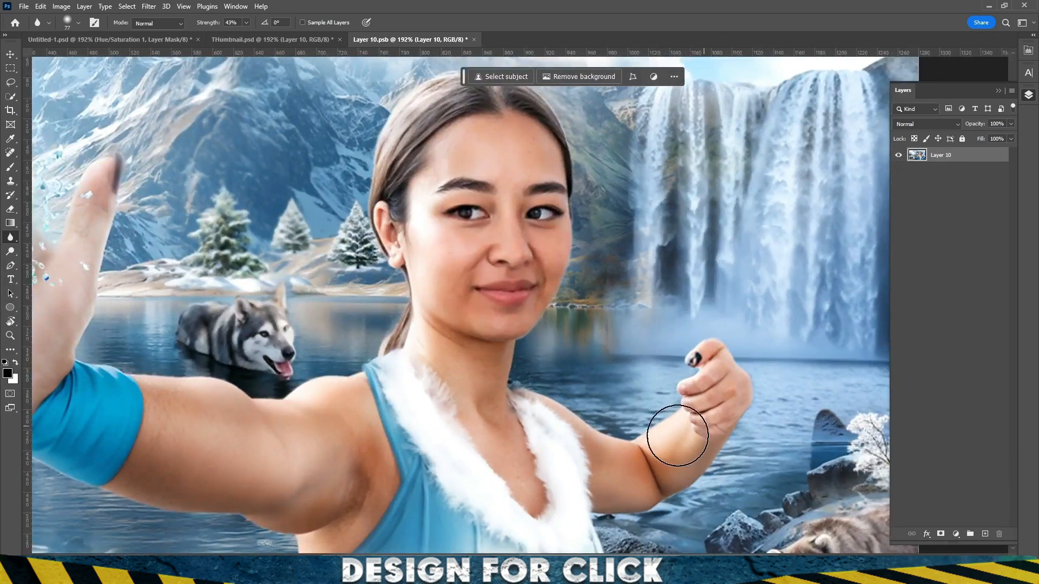
# Blur the outlines of the woman's arms, hands and raised fingers around the water ball using a smaller Blur brush
pyautogui.moveTo(735, 405); pyautogui.dragTo(733, 535)
pyautogui.moveTo(212, 143); pyautogui.dragTo(341, 179)
pyautogui.moveTo(179, 163); pyautogui.dragTo(480, 216)
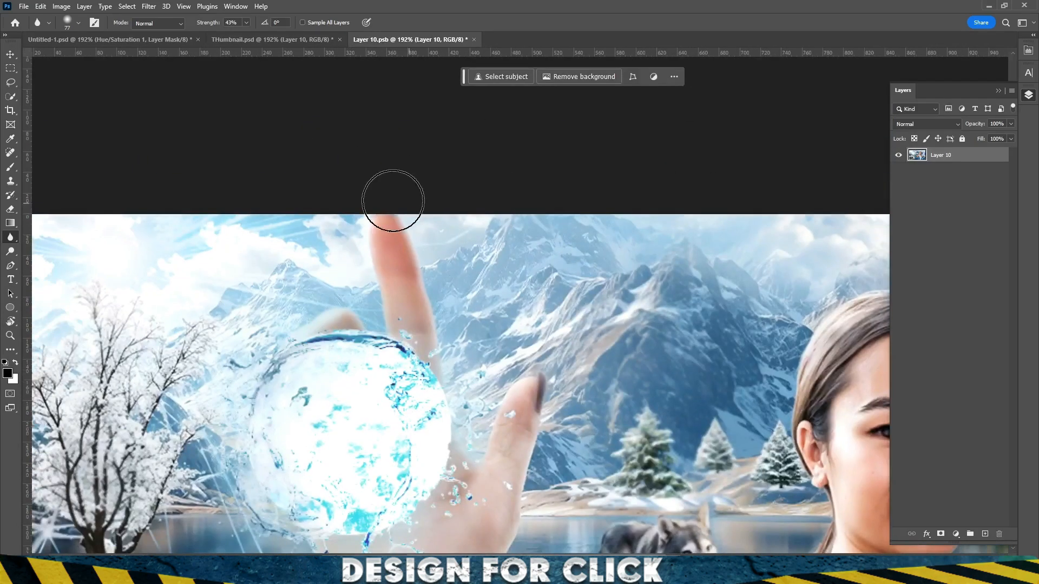
pyautogui.moveTo(316, 213); pyautogui.dragTo(568, 208)
pyautogui.moveTo(581, 337); pyautogui.dragTo(356, 182)
pyautogui.moveTo(470, 378); pyautogui.dragTo(448, 257)
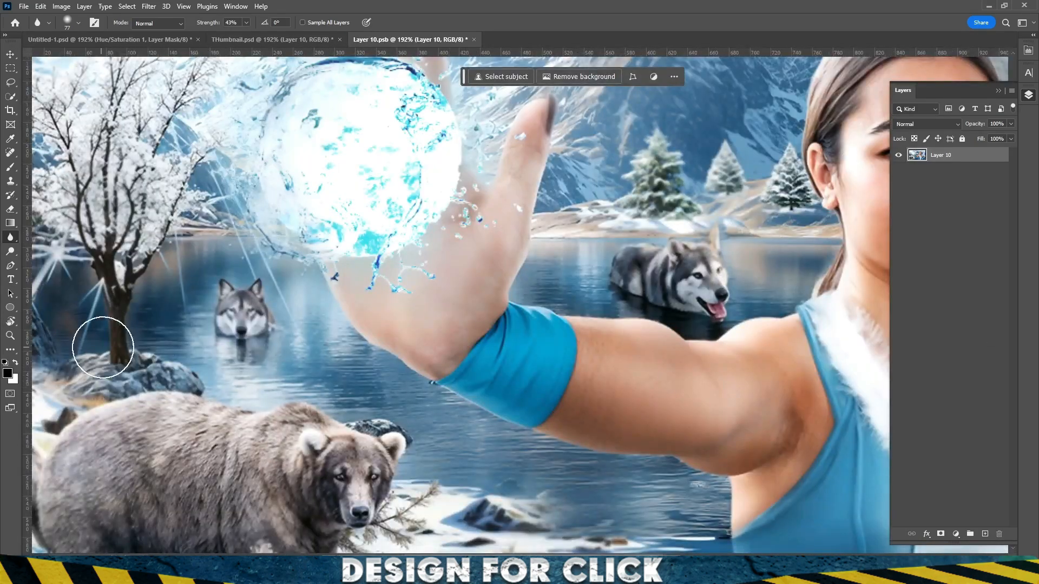
# Blur the edges of the tree, the large bear, the shoreline and the snowy branches in the foreground
pyautogui.moveTo(109, 335); pyautogui.dragTo(337, 316)
pyautogui.moveTo(452, 404); pyautogui.dragTo(317, 201)
pyautogui.moveTo(116, 405); pyautogui.dragTo(172, 463)
pyautogui.moveTo(580, 273); pyautogui.dragTo(476, 272)
pyautogui.moveTo(476, 273); pyautogui.dragTo(221, 270)
pyautogui.moveTo(146, 284); pyautogui.dragTo(65, 342)
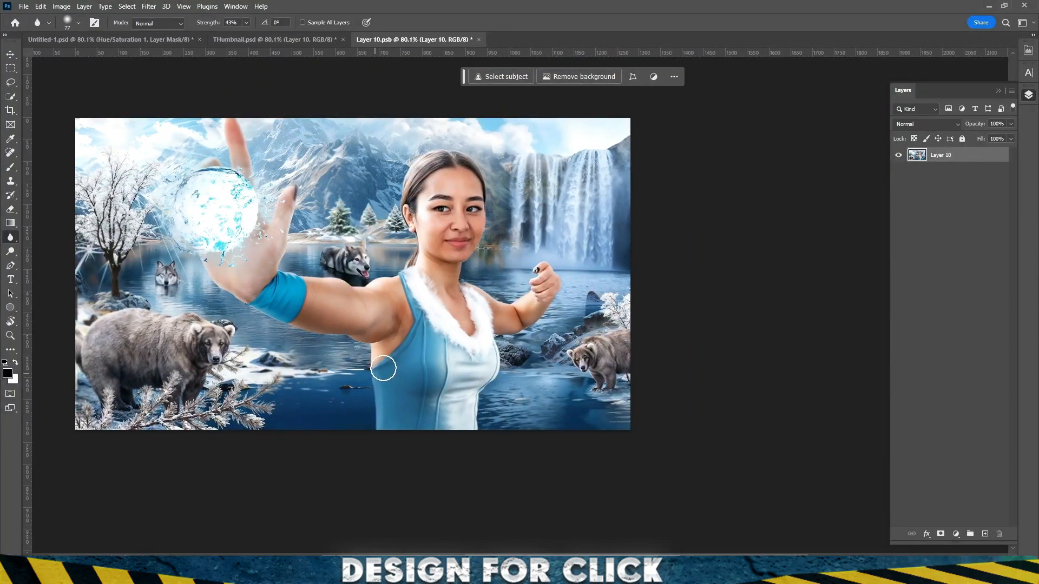
# Blur the remaining hard edges around the woman and background at 100% strength, and save and close the smart object
pyautogui.moveTo(384, 368); pyautogui.dragTo(407, 376)
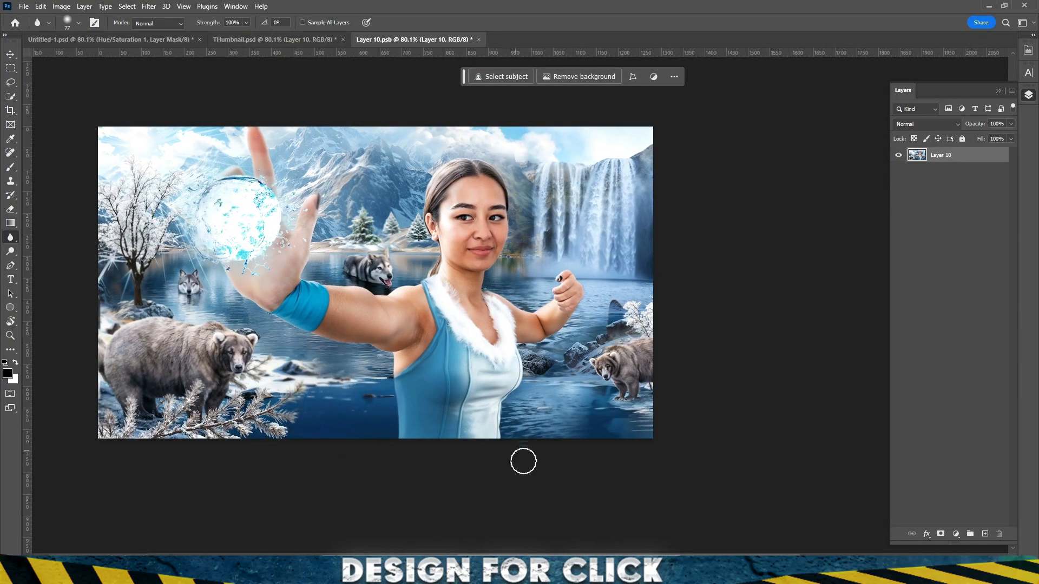
pyautogui.moveTo(361, 250); pyautogui.dragTo(372, 323)
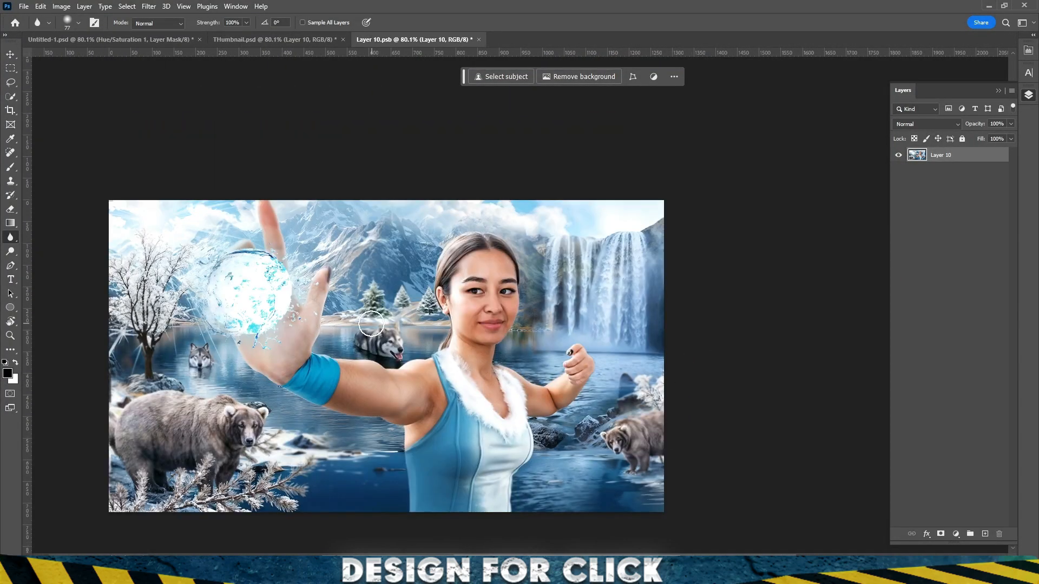
pyautogui.scroll(-1, 590, 387)
pyautogui.scroll(1, 595, 387)
pyautogui.moveTo(600, 387); pyautogui.dragTo(644, 343)
pyautogui.hotkey('ctrl', 's')
pyautogui.hotkey('ctrl', 'w')
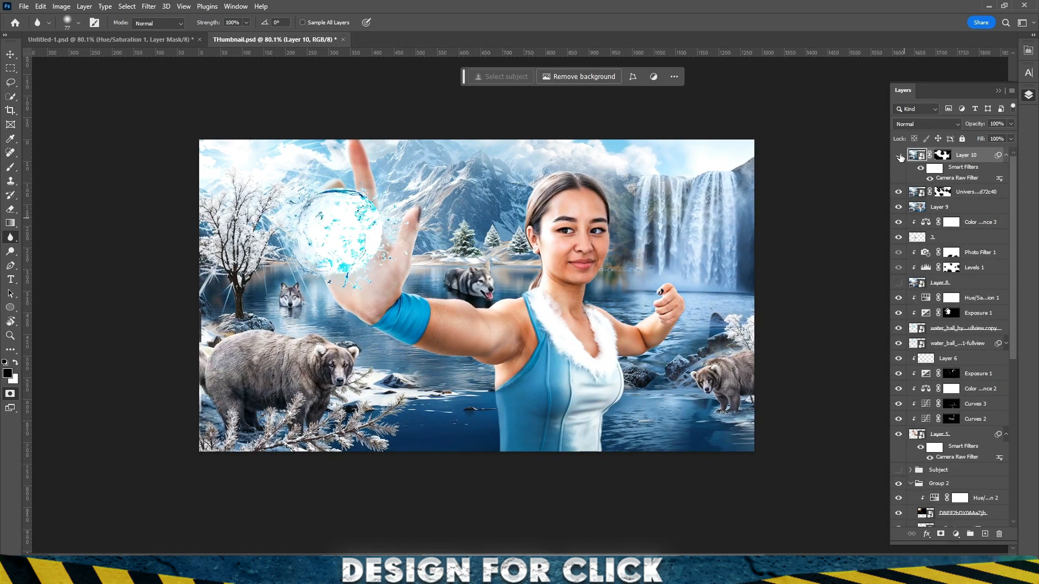
# Refine Layer 10's mask around the woman and the small bear with a black brush at 65% opacity
pyautogui.doubleClick(942, 156)
pyautogui.click(1028, 95)
pyautogui.scroll(2, 595, 245)
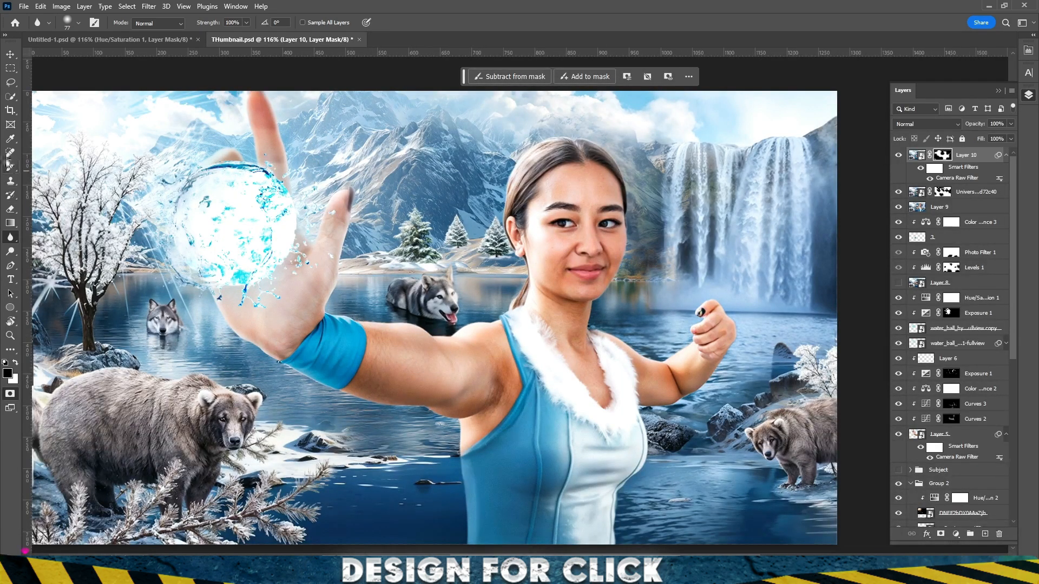
pyautogui.click(11, 166)
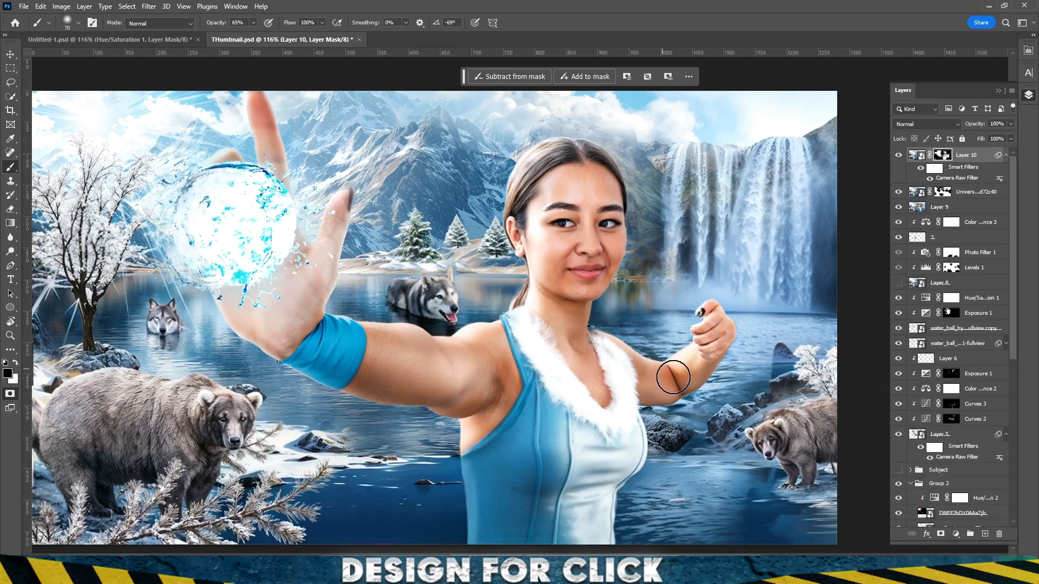
pyautogui.scroll(-3, 518, 271)
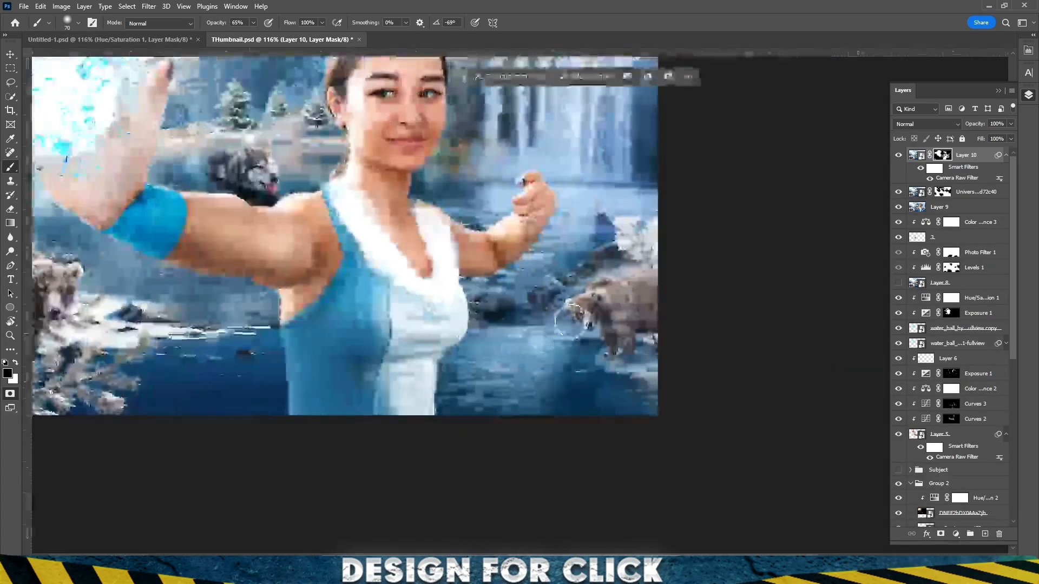
pyautogui.scroll(-2, 532, 221)
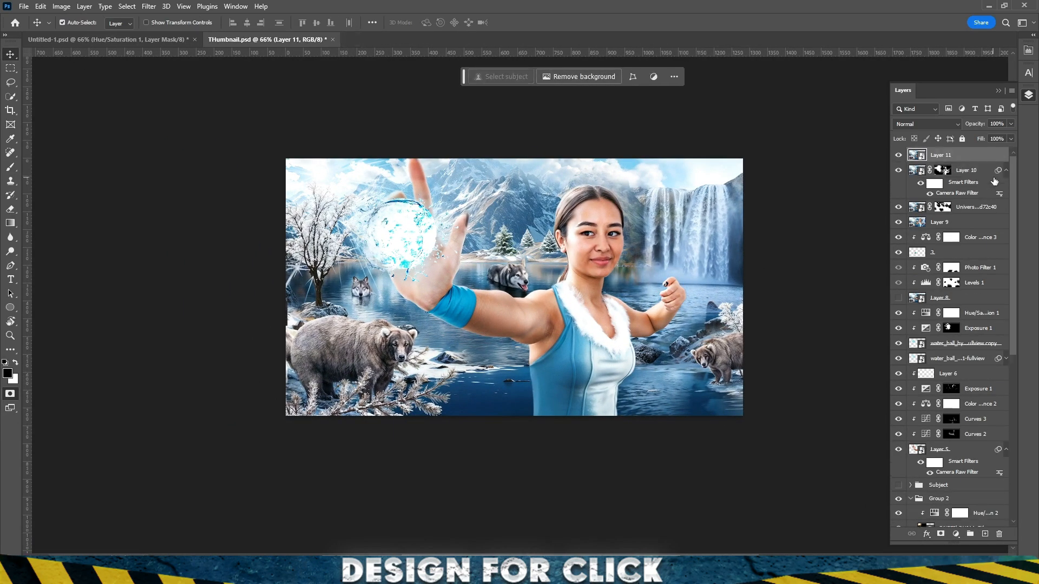
# Add a Curves adjustment above Layer 11, invert its mask to black and prepare a white brush for painting the effect in
pyautogui.moveTo(959, 150); pyautogui.dragTo(959, 157)
pyautogui.hotkey('ctrl', 'i')
pyautogui.click(1028, 94)
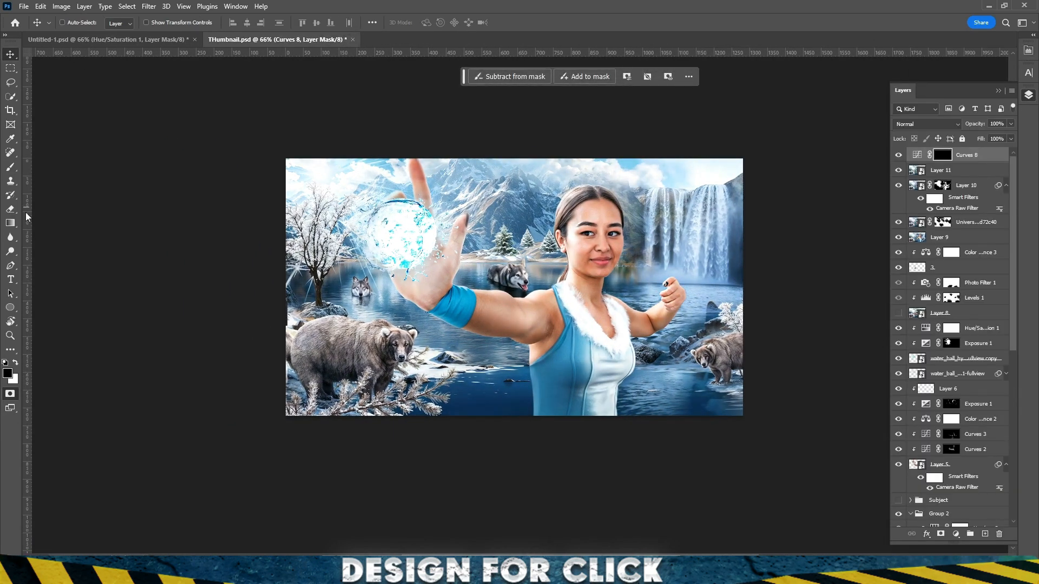
pyautogui.press('b')
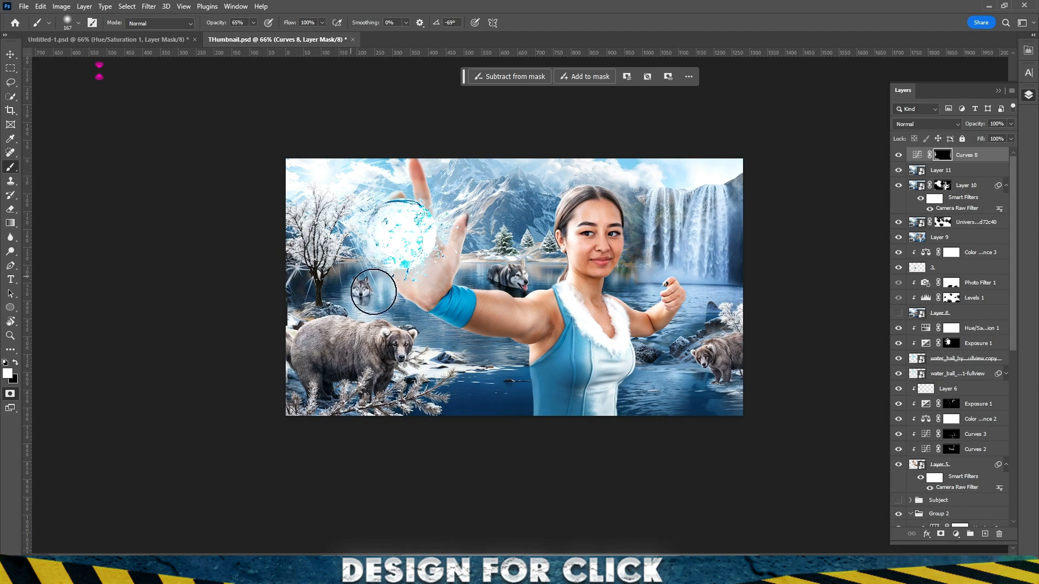
pyautogui.scroll(6, 538, 321)
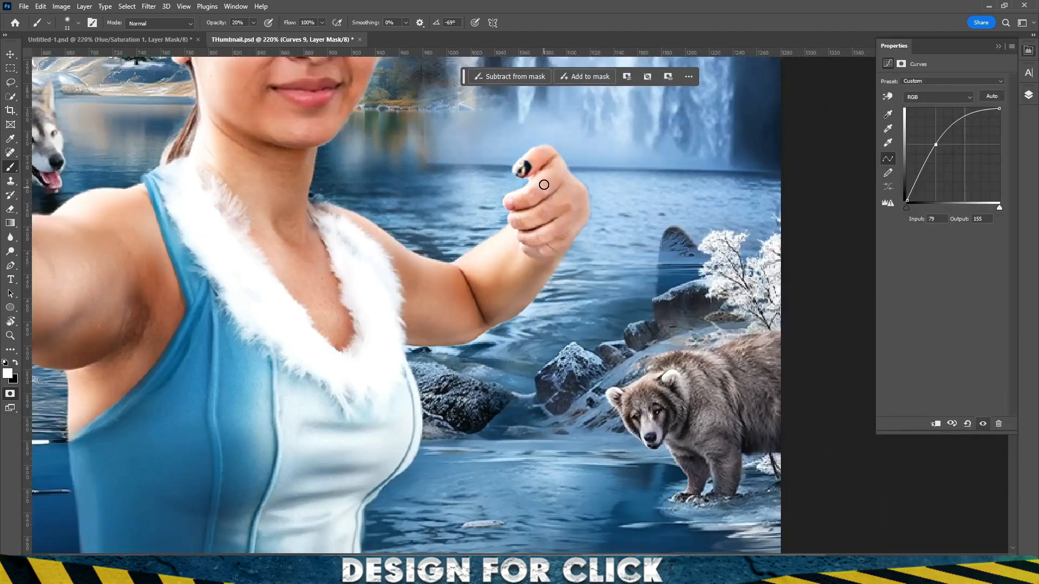
# Paint highlights along the woman's outstretched arm on the Curves 9 mask at 20% brush opacity, undoing the last stroke
pyautogui.scroll(-2, 303, 203)
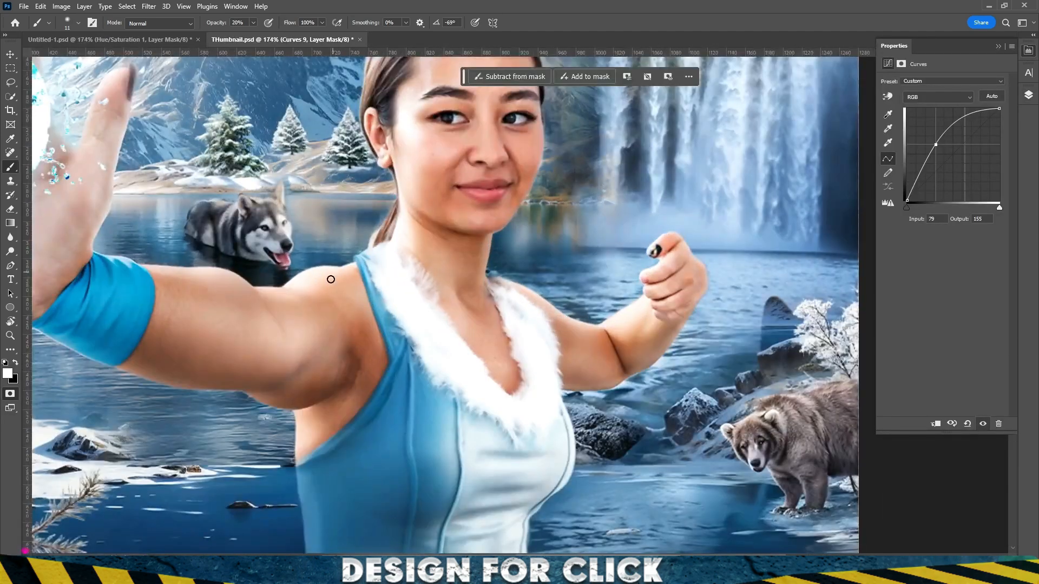
pyautogui.moveTo(125, 271); pyautogui.dragTo(162, 276)
pyautogui.scroll(-8, 325, 310)
pyautogui.scroll(9, 243, 330)
pyautogui.moveTo(469, 327); pyautogui.dragTo(366, 301)
pyautogui.moveTo(422, 239); pyautogui.dragTo(524, 238)
pyautogui.hotkey('ctrl', 'z')
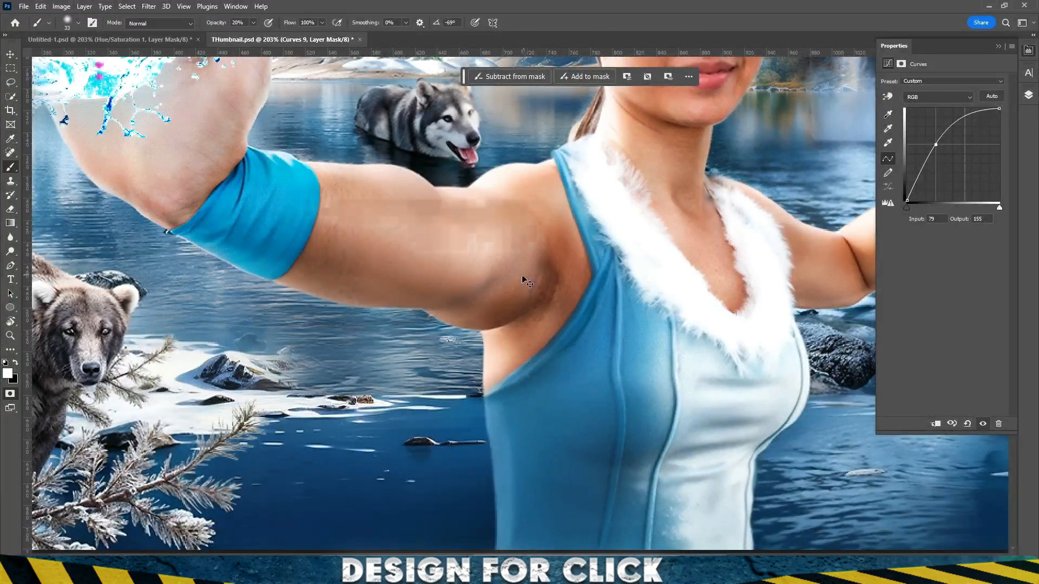
# Brighten the broad surfaces of the outstretched arm on the Curves 9 mask with a larger soft brush at 20% opacity
pyautogui.moveTo(319, 216); pyautogui.dragTo(506, 241)
pyautogui.scroll(-10, 533, 293)
pyautogui.scroll(7, 551, 323)
pyautogui.moveTo(487, 286); pyautogui.dragTo(382, 259)
pyautogui.moveTo(307, 212)
pyautogui.mouseDown()
pyautogui.moveTo(275, 174)
pyautogui.moveTo(424, 192)
pyautogui.mouseUp()
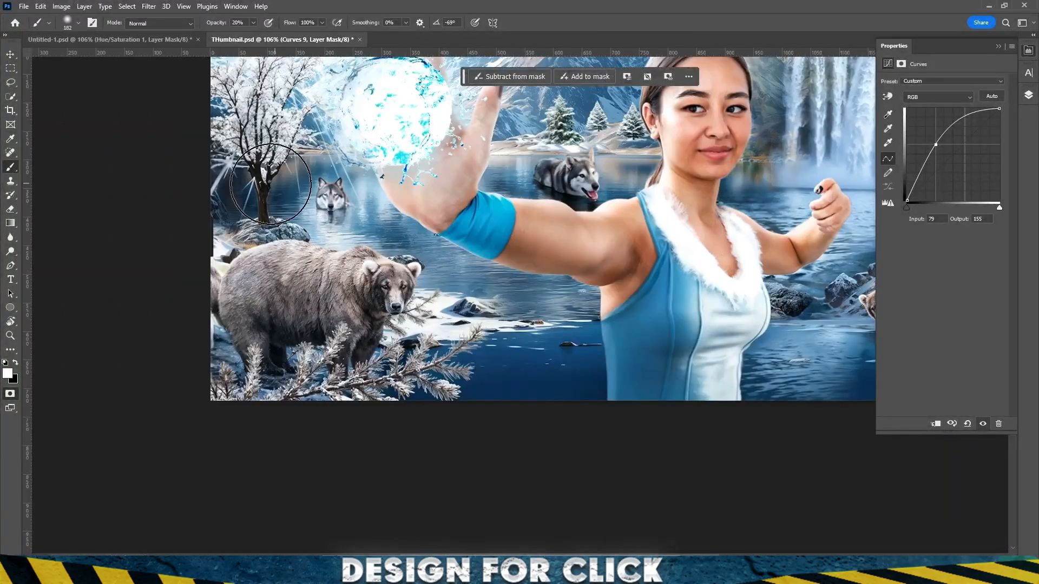
# Paint soft highlights over wider areas of the scene on the Curves 9 mask with a 182 px brush
pyautogui.scroll(-5, 477, 245)
pyautogui.moveTo(478, 245); pyautogui.dragTo(528, 235)
pyautogui.moveTo(455, 201); pyautogui.dragTo(503, 220)
pyautogui.moveTo(353, 270); pyautogui.dragTo(432, 289)
pyautogui.moveTo(391, 260)
pyautogui.mouseDown()
pyautogui.moveTo(413, 265)
pyautogui.moveTo(357, 264)
pyautogui.mouseUp()
pyautogui.moveTo(357, 264)
pyautogui.mouseDown()
pyautogui.moveTo(412, 211)
pyautogui.moveTo(446, 252)
pyautogui.mouseUp()
# Add a darkening Curves adjustment with the white point's output lowered to about 207, and invert its mask to black
pyautogui.click(1028, 94)
pyautogui.click(947, 538)
pyautogui.click(967, 400)
pyautogui.moveTo(953, 155); pyautogui.dragTo(957, 163)
pyautogui.hotkey('ctrl', 'z')
pyautogui.moveTo(999, 110); pyautogui.dragTo(999, 133)
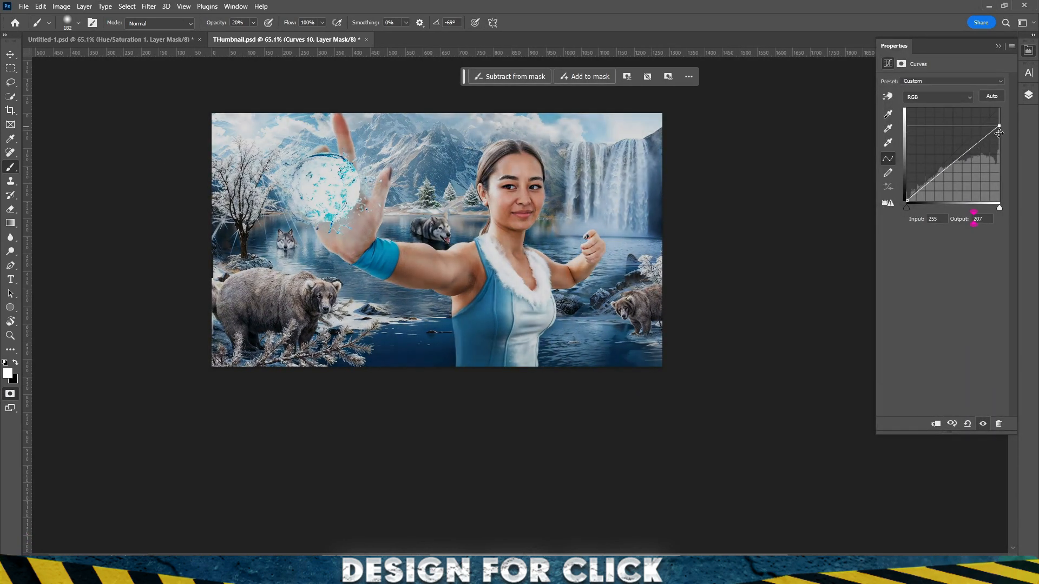
pyautogui.hotkey('ctrl', 'i')
# Paint shading around the woman on the Curves 10 mask, raising the brush opacity to 92%
pyautogui.click(1028, 94)
pyautogui.moveTo(479, 169); pyautogui.dragTo(514, 165)
pyautogui.moveTo(410, 131); pyautogui.dragTo(301, 151)
pyautogui.moveTo(220, 23); pyautogui.dragTo(258, 23)
pyautogui.moveTo(444, 174)
pyautogui.mouseDown()
pyautogui.moveTo(412, 174)
pyautogui.moveTo(381, 200)
pyautogui.mouseUp()
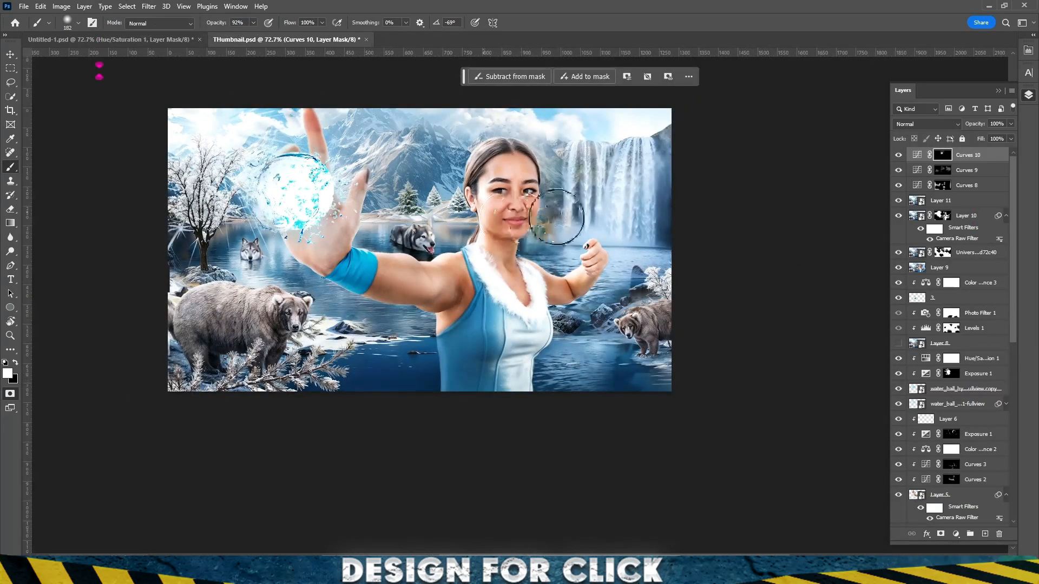
# Darken the outer edges and lower part of the scene on the Curves 10 mask, undoing one unwanted stroke
pyautogui.moveTo(687, 306); pyautogui.dragTo(670, 399)
pyautogui.moveTo(188, 300)
pyautogui.mouseDown()
pyautogui.moveTo(187, 357)
pyautogui.moveTo(169, 266)
pyautogui.mouseUp()
pyautogui.moveTo(171, 102); pyautogui.dragTo(177, 226)
pyautogui.hotkey('ctrl', 'z')
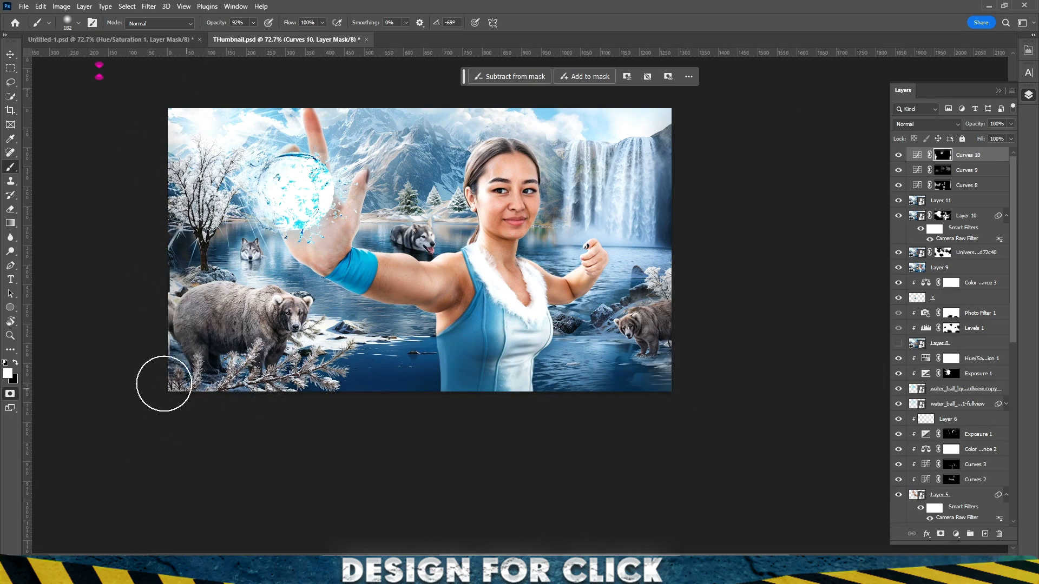
pyautogui.moveTo(407, 284); pyautogui.dragTo(418, 297)
pyautogui.moveTo(572, 346)
pyautogui.mouseDown()
pyautogui.moveTo(516, 373)
pyautogui.moveTo(541, 417)
pyautogui.mouseUp()
pyautogui.moveTo(532, 380); pyautogui.dragTo(529, 390)
# Reopen the Curves 10 adjustment and slightly lower its layer opacity
pyautogui.doubleClick(917, 156)
pyautogui.click(1028, 94)
pyautogui.moveTo(977, 124); pyautogui.dragTo(971, 125)
pyautogui.click(967, 171)
pyautogui.moveTo(535, 304); pyautogui.dragTo(507, 315)
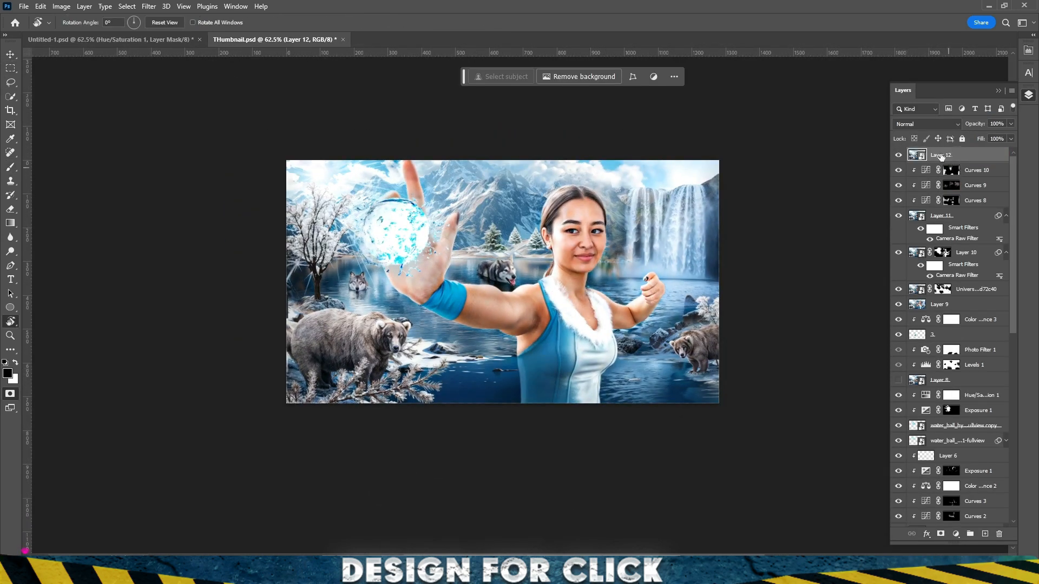
# Apply a Camera Raw filter to Layer 12 with Highlights +13, slightly raised Whites and lowered Blacks, and compare before and after
pyautogui.hotkey('ctrl', 'shift', 'a')
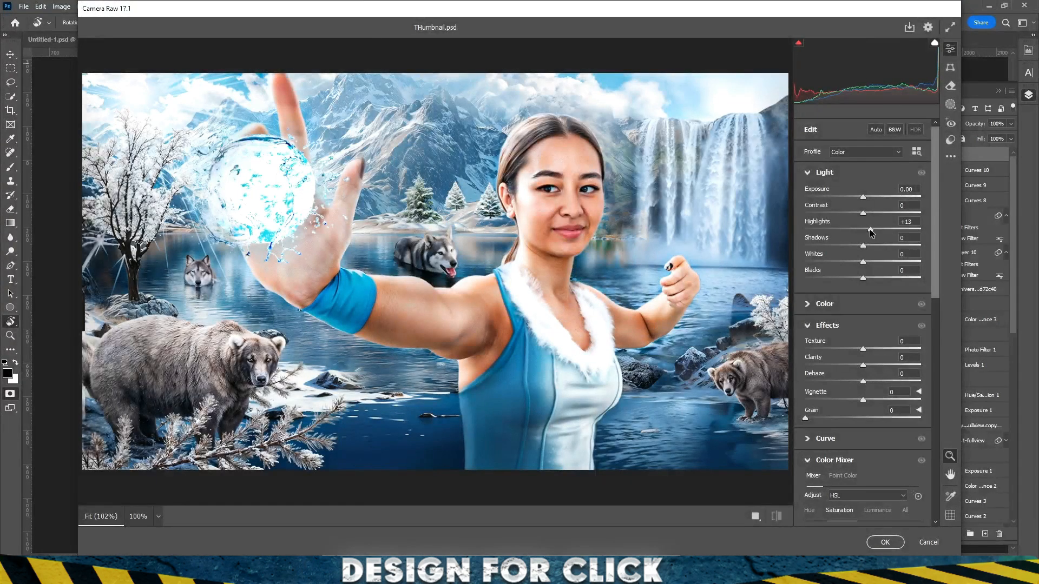
pyautogui.moveTo(867, 263); pyautogui.dragTo(869, 263)
pyautogui.moveTo(863, 279); pyautogui.dragTo(839, 280)
pyautogui.click(885, 542)
pyautogui.click(898, 157)
pyautogui.click(898, 157)
# Scale the original Subject layer to 26.36%, align it over the finished woman, and toggle its visibility to compare
pyautogui.moveTo(633, 272); pyautogui.dragTo(605, 277)
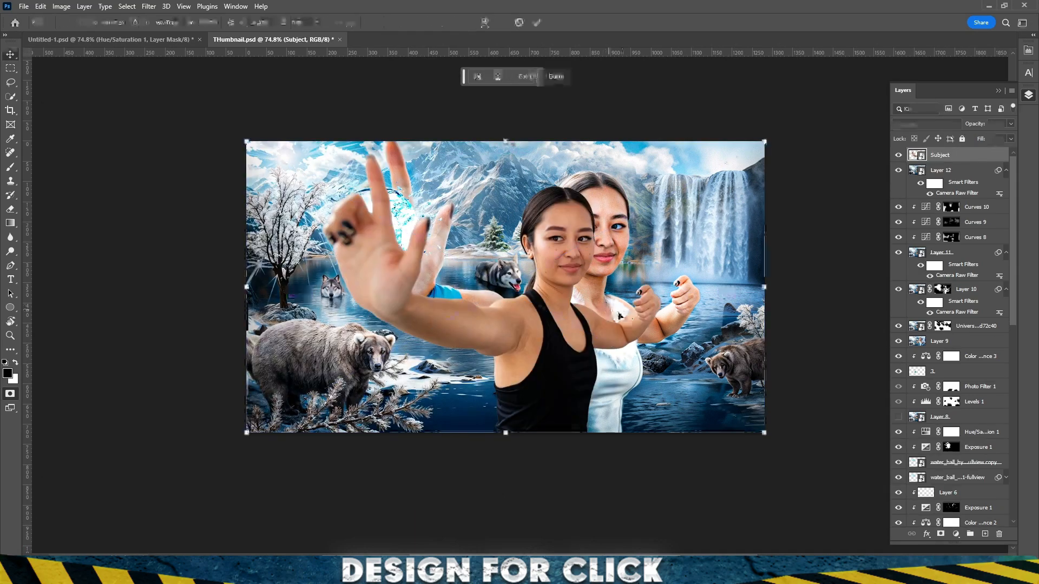
pyautogui.moveTo(768, 291); pyautogui.dragTo(820, 301)
pyautogui.moveTo(622, 303); pyautogui.dragTo(627, 289)
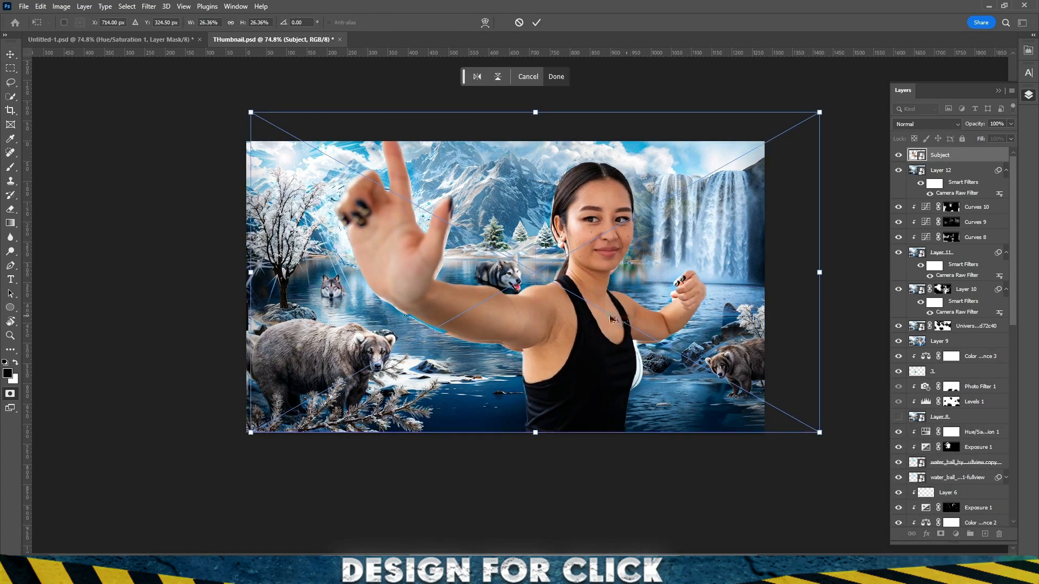
pyautogui.press('Return')
pyautogui.click(896, 157)
pyautogui.moveTo(615, 240); pyautogui.dragTo(606, 292)
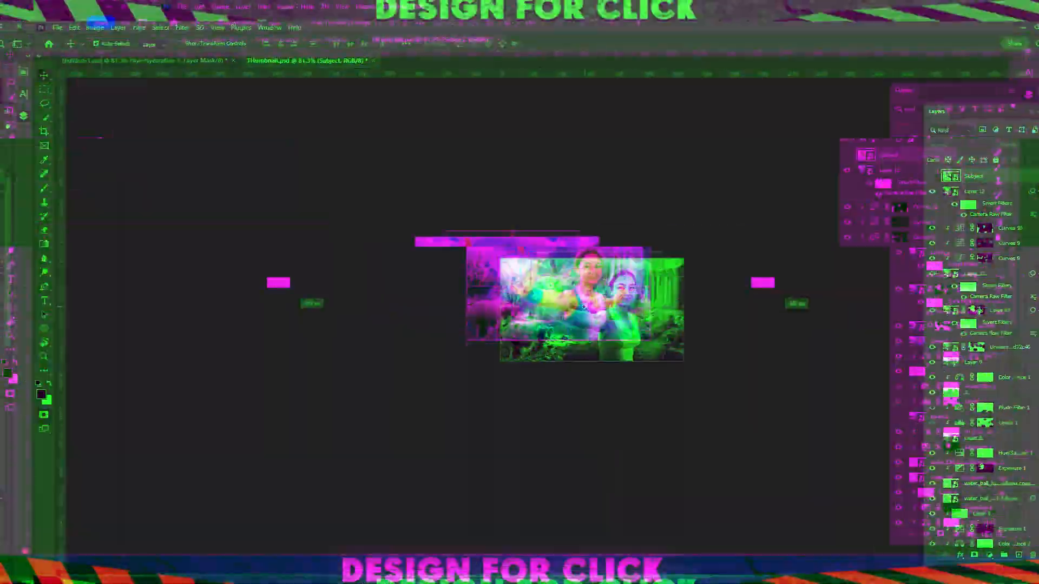